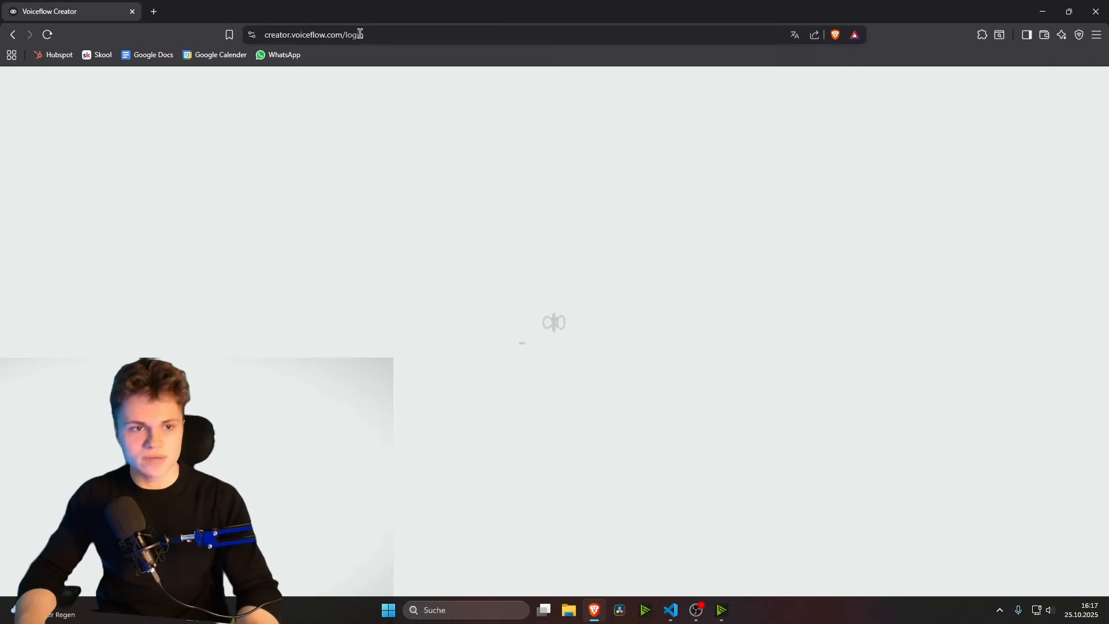
Sign in to Voiceflow through Google with the AIntrepreneur account
left_click(569, 276)
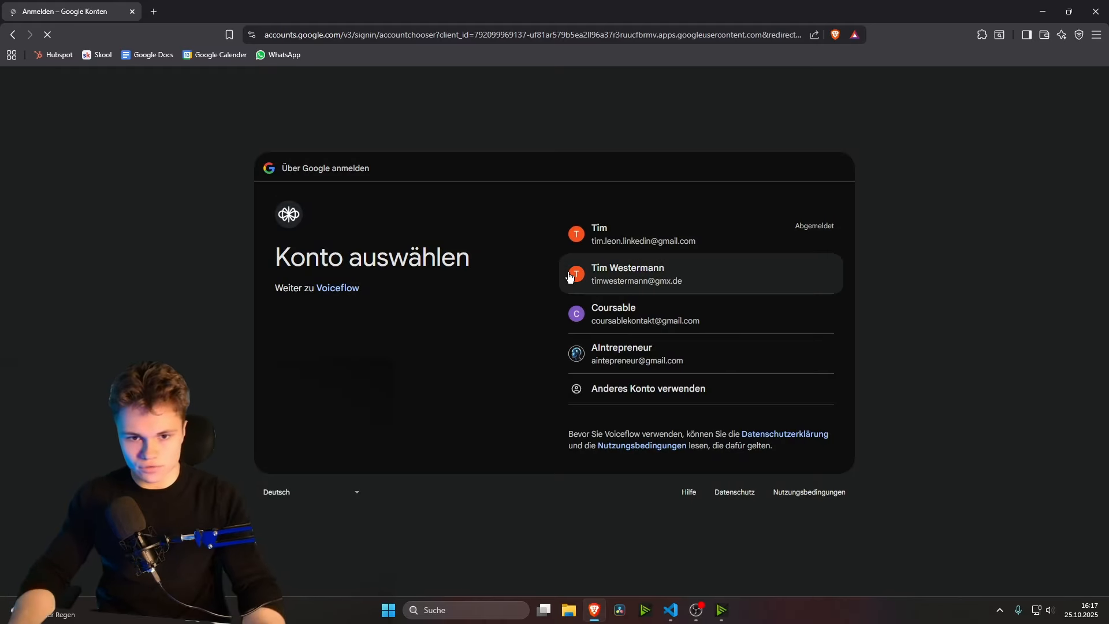
left_click(621, 359)
Search the web for convocore in a new tab, open the Convocore platform site and dismiss the translation offer
left_click(153, 12)
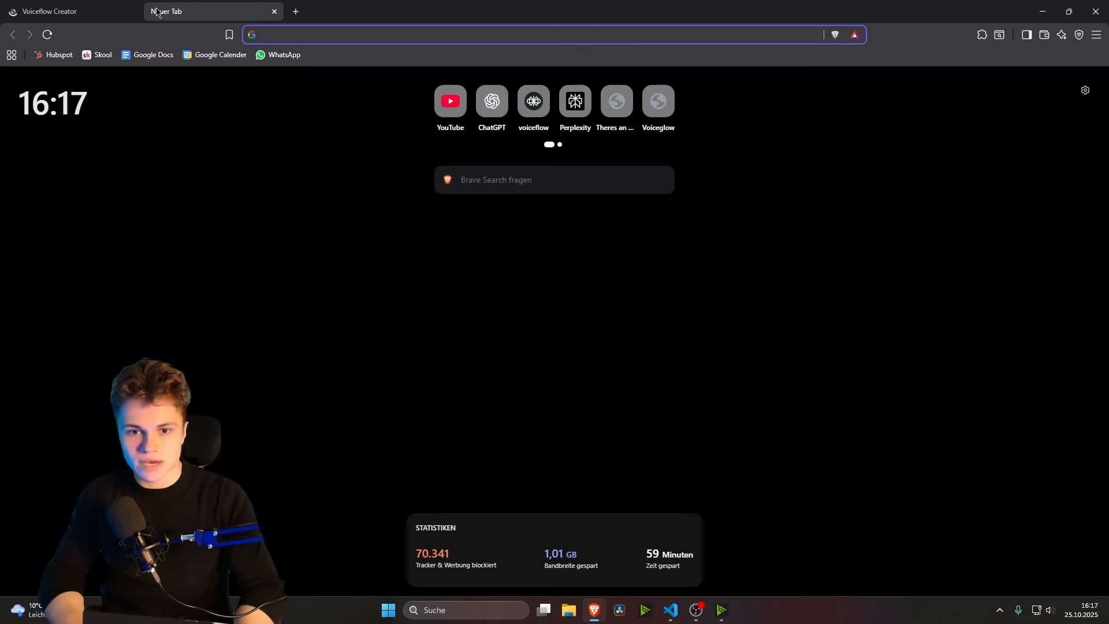
type("convocor")
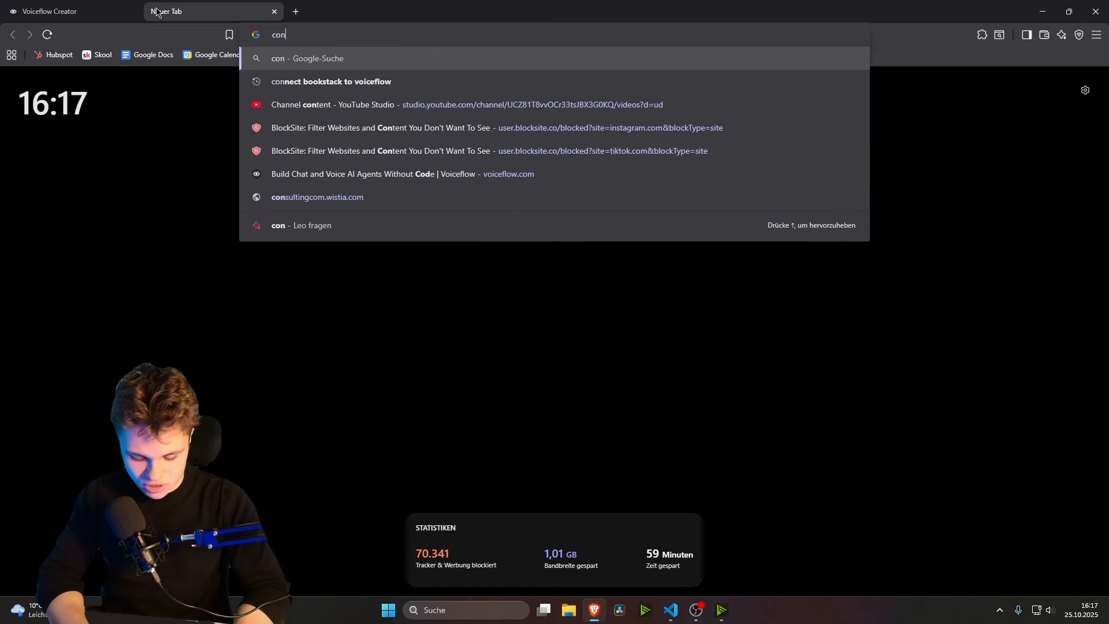
type("e")
key("Return")
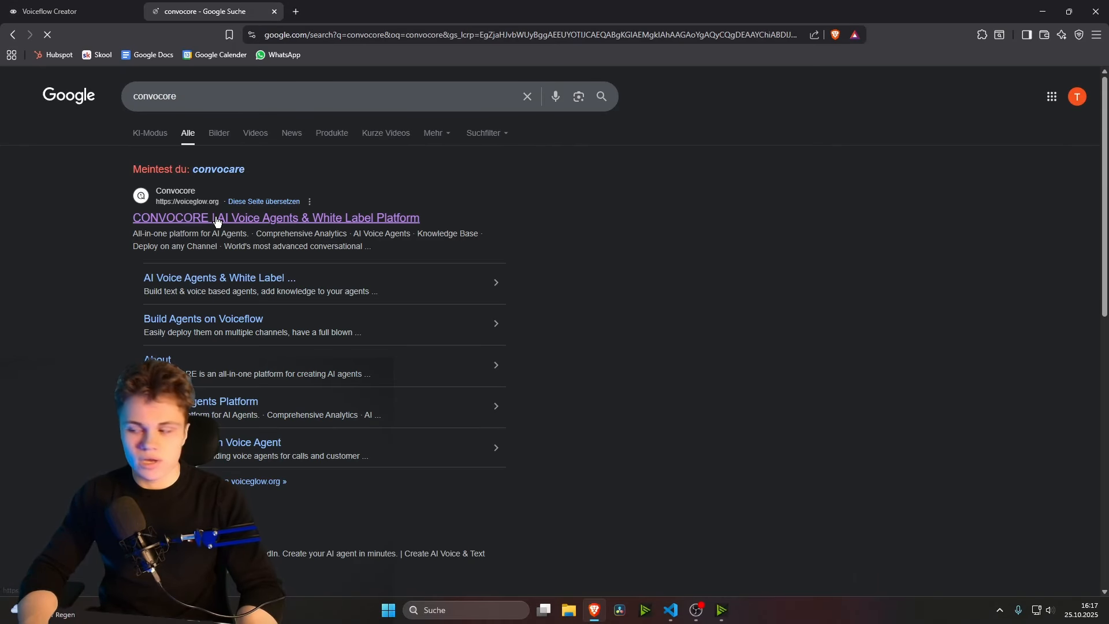
left_click(217, 221)
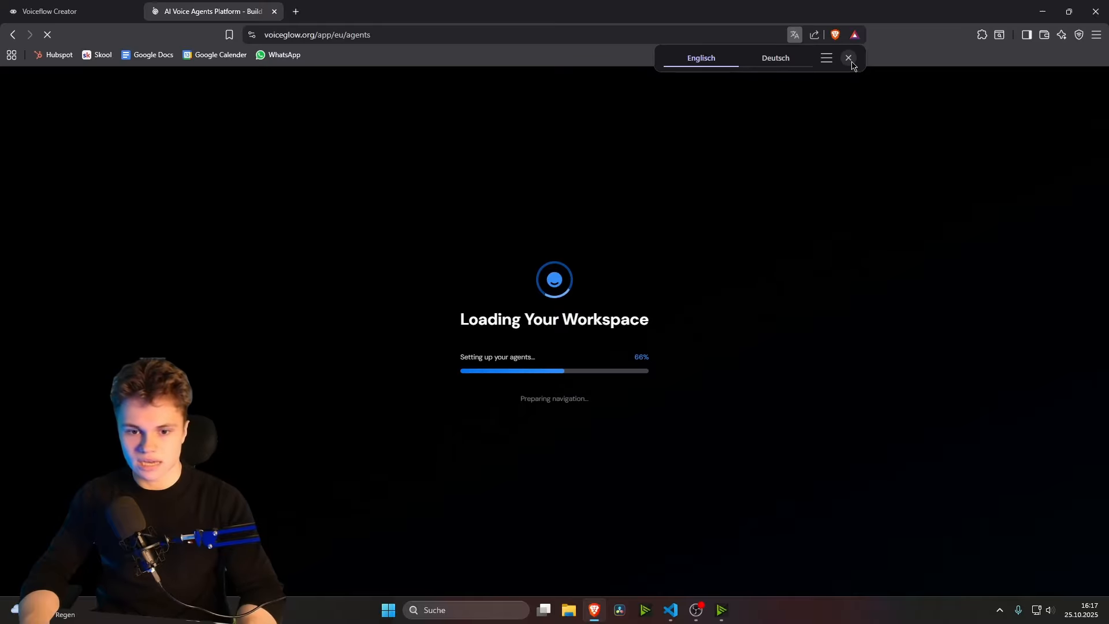
left_click(849, 59)
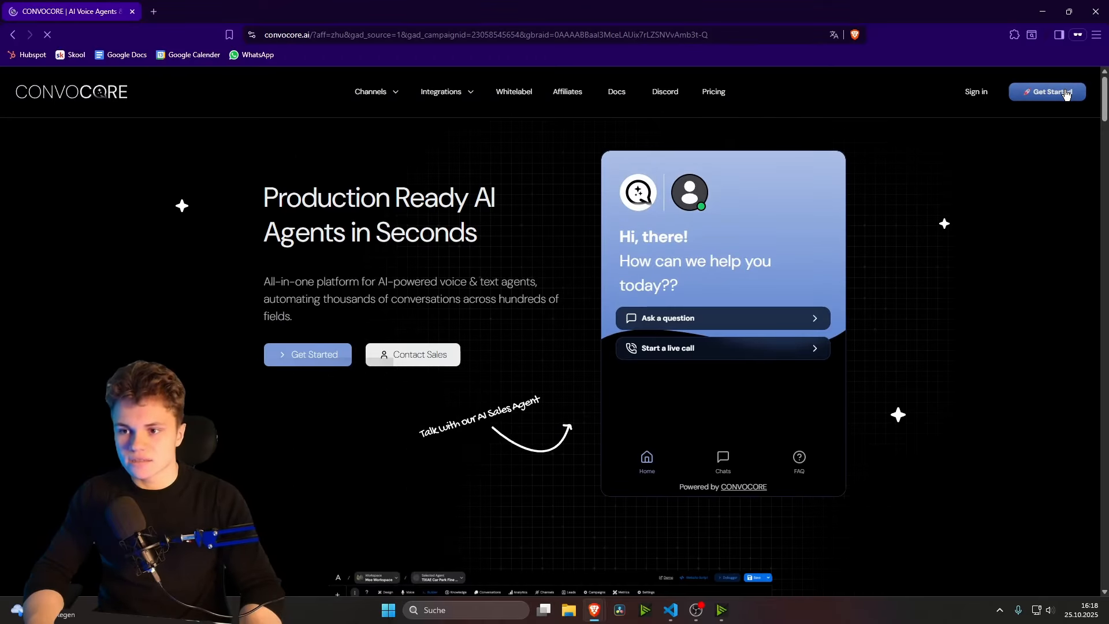
Open the Convocore sign-up form and go through its full name, email and terms fields without submitting it
left_click(1065, 93)
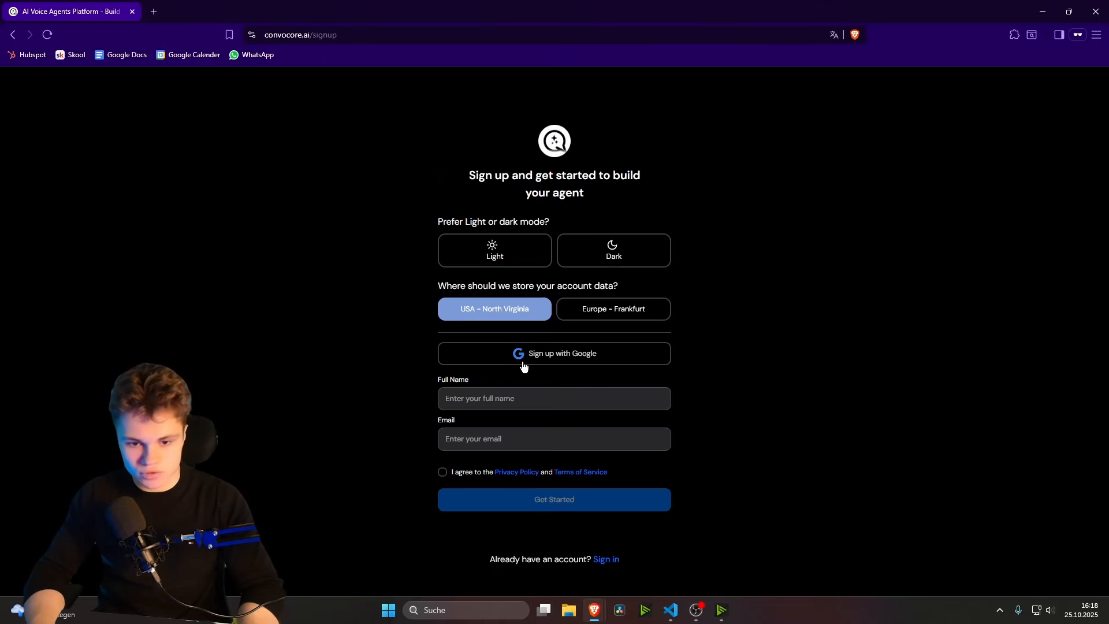
left_click(500, 392)
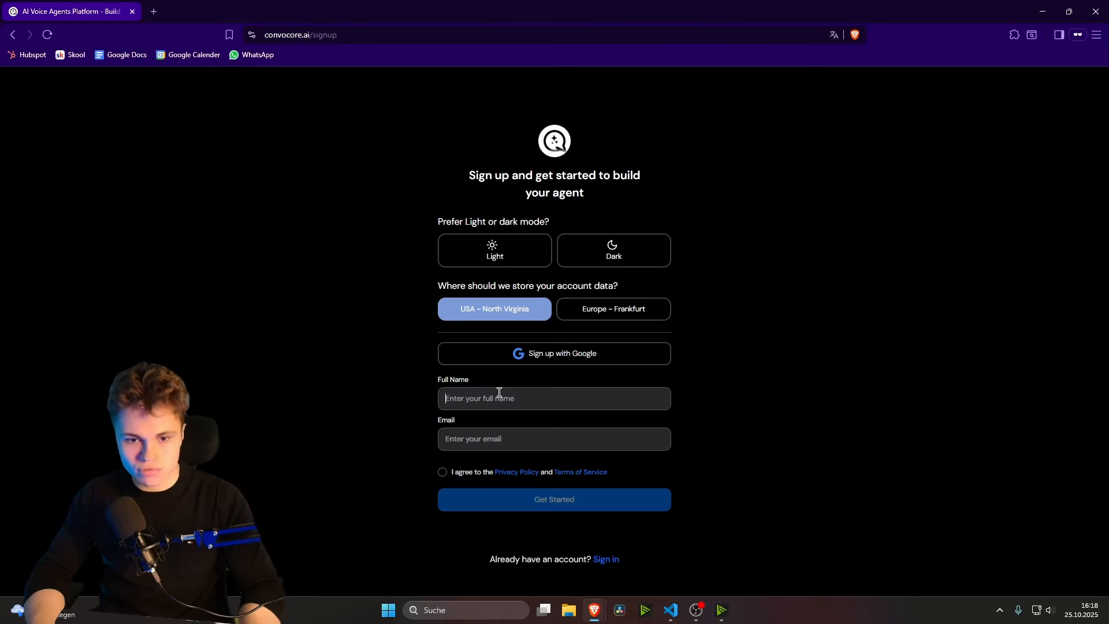
left_click(493, 445)
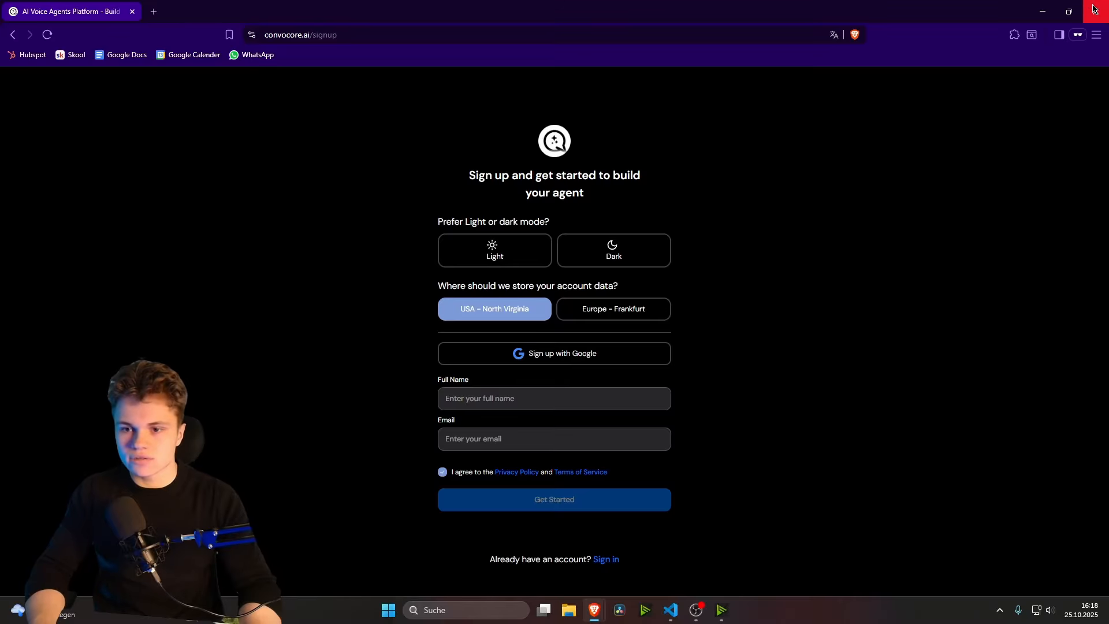
left_click(695, 607)
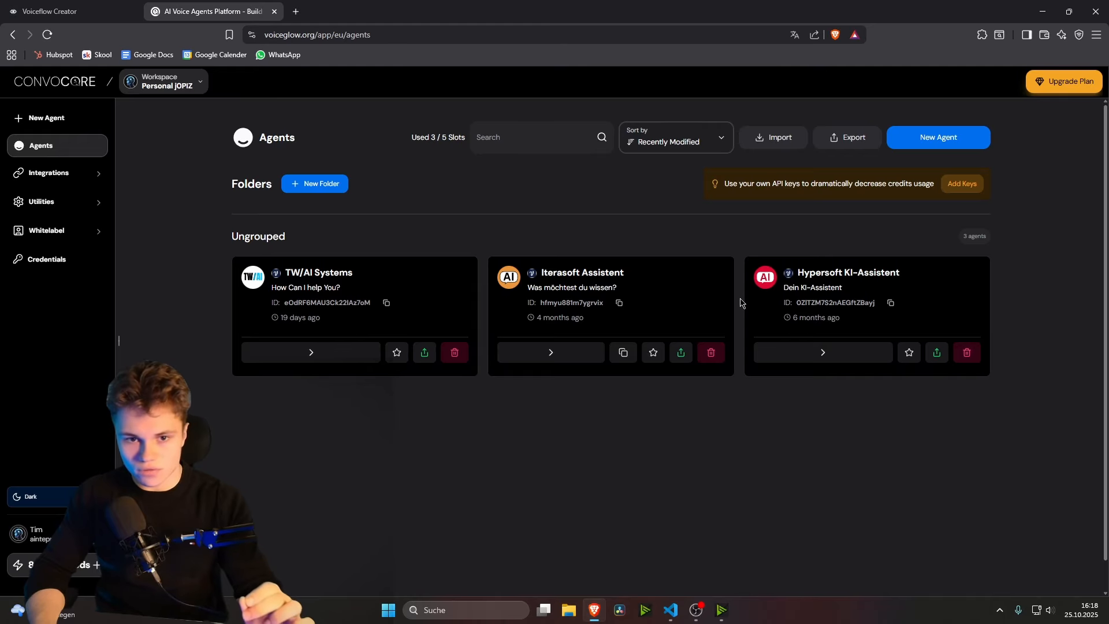
Create a new Convocore agent named Our Business on the Voiceflow Agent platform
left_click(922, 141)
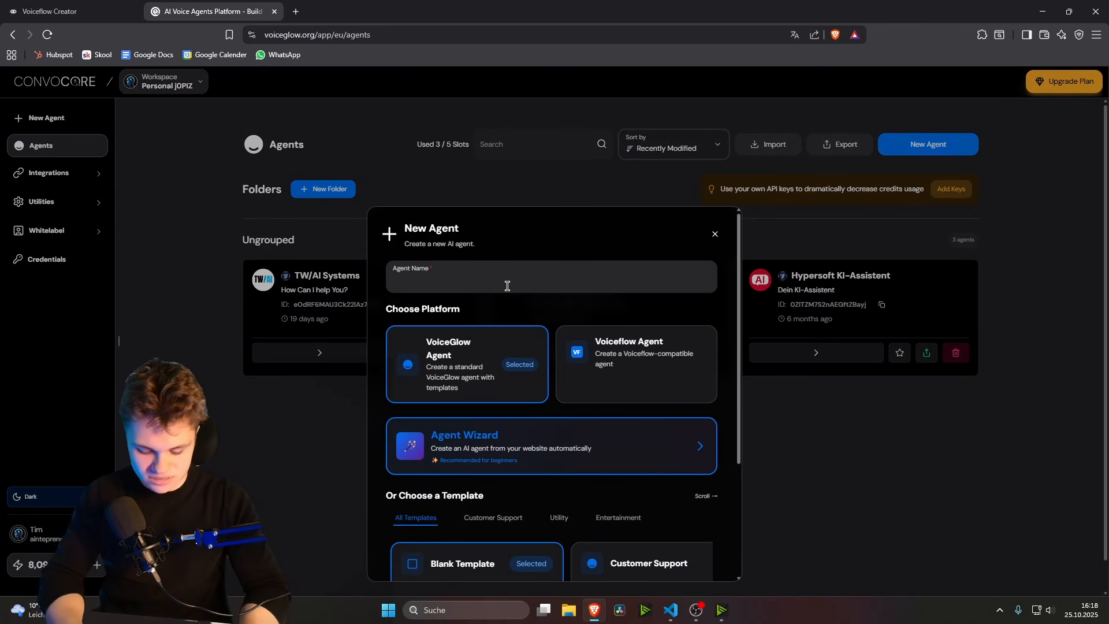
type("Our Business")
scroll(507, 285, "down", 1)
left_click(624, 302)
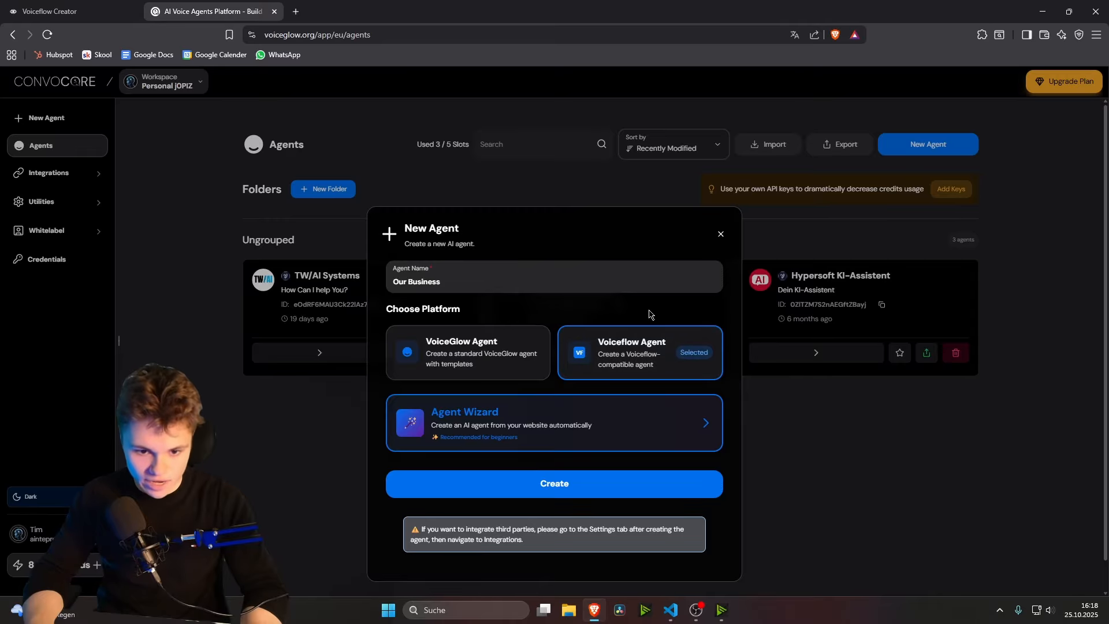
left_click(641, 484)
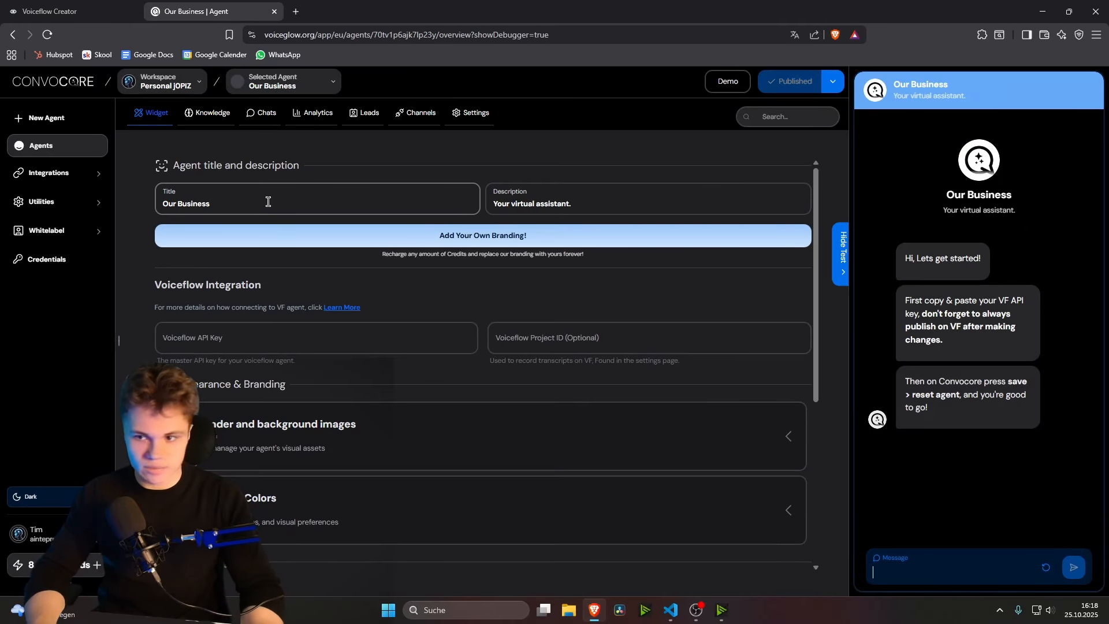
Set the Our Business agent's description to "Ask any question", keeping its title
left_click(268, 209)
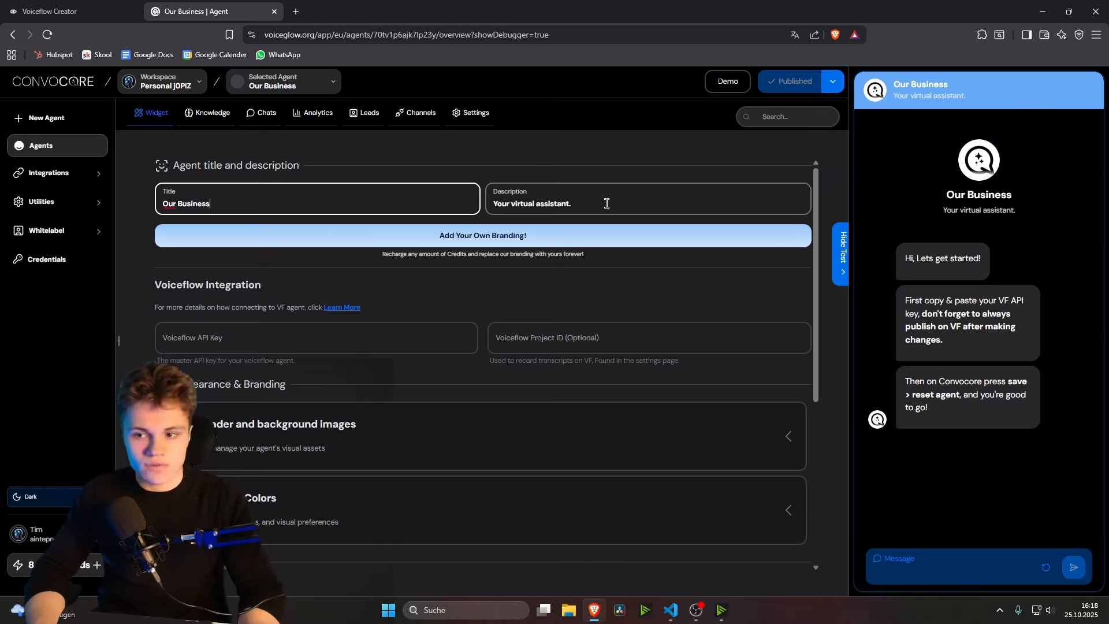
left_click_drag(603, 204, 495, 205)
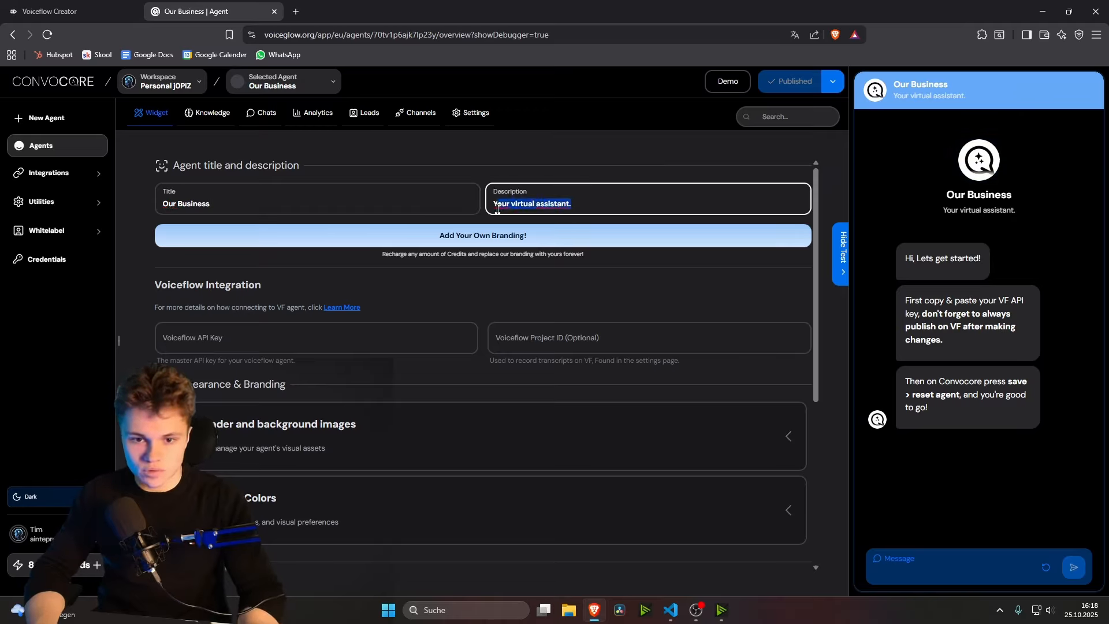
key("BackSpace")
type("Ask")
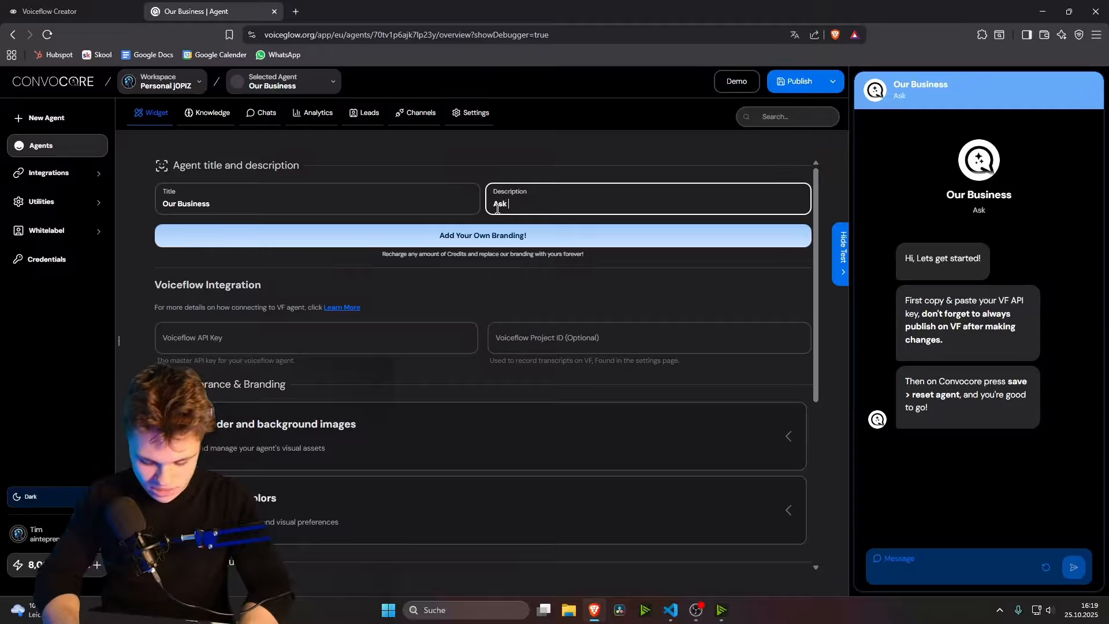
type(" any questionm")
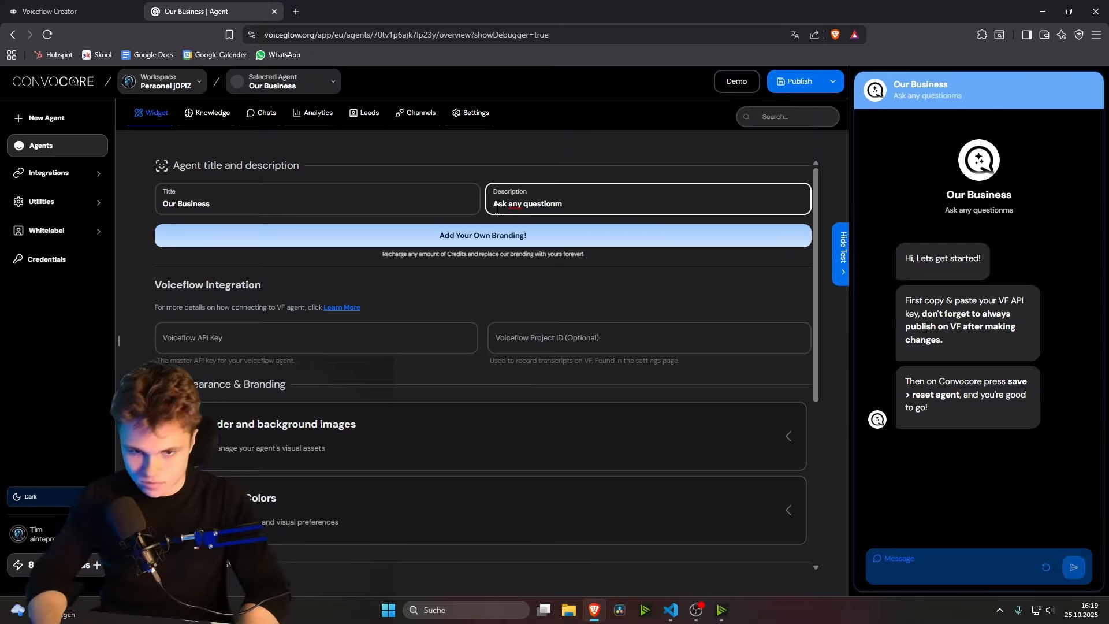
key("BackSpace")
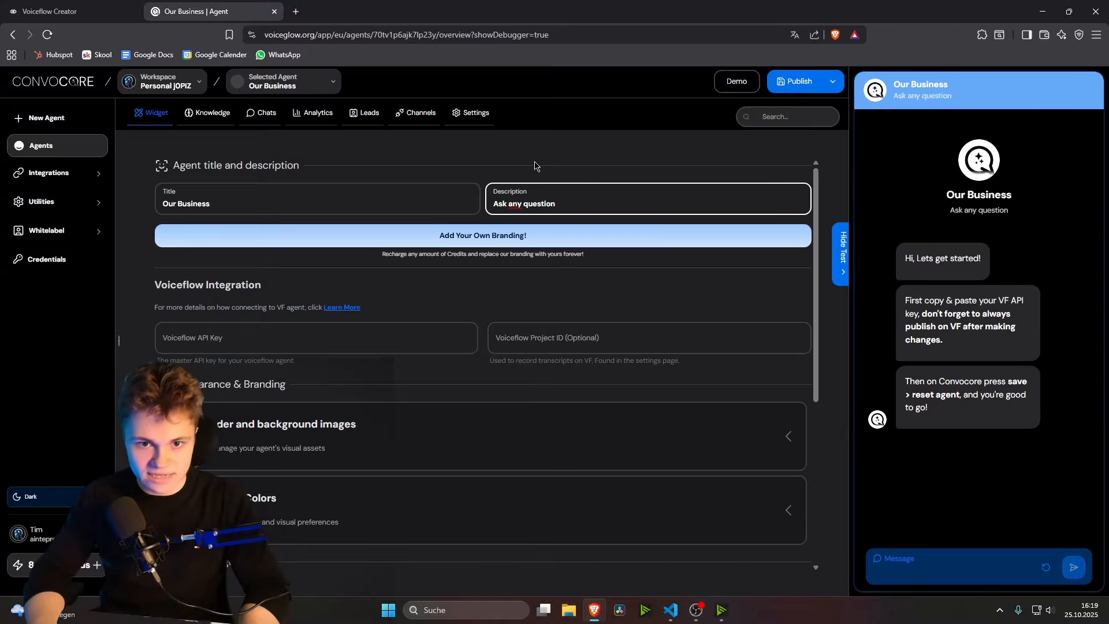
Review the subscription offer for adding your own branding, and leave it without paying
left_click(540, 240)
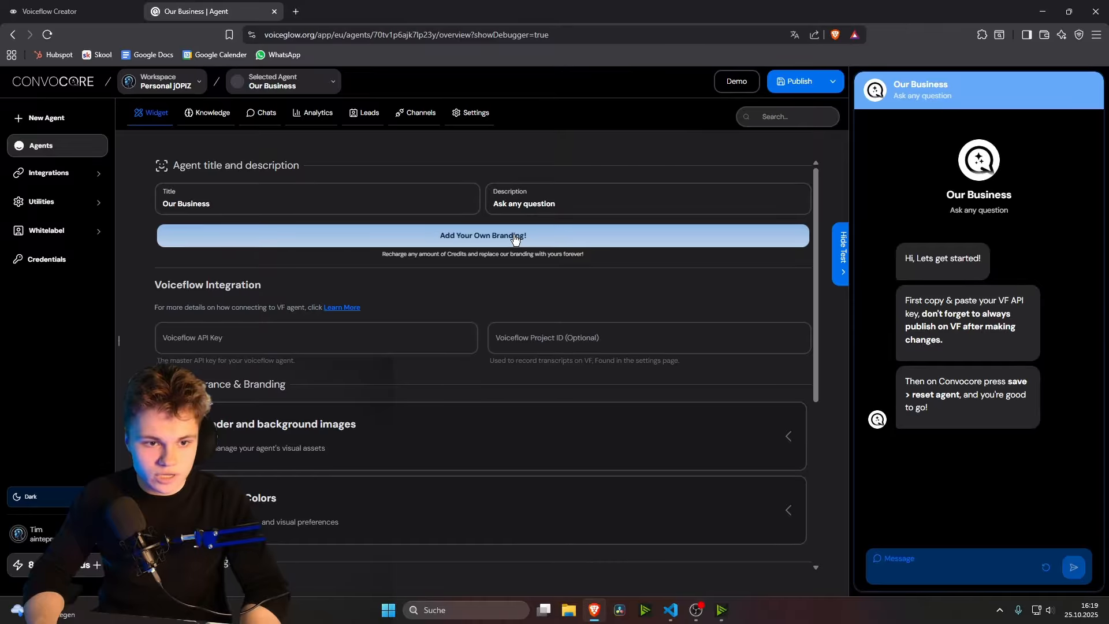
scroll(600, 358, "down", 3)
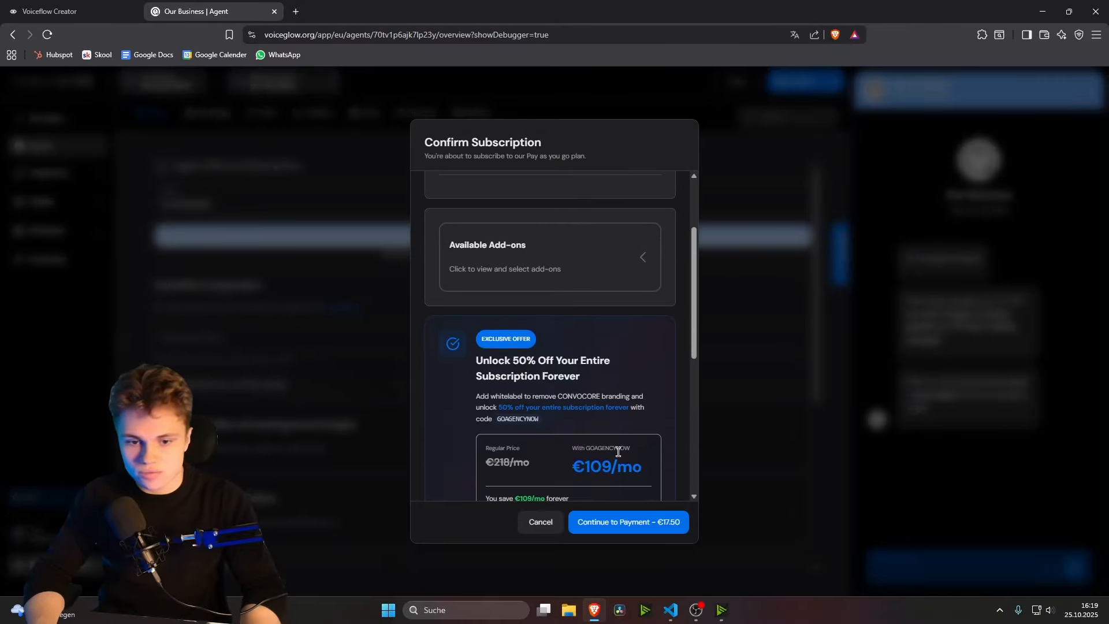
left_click(539, 523)
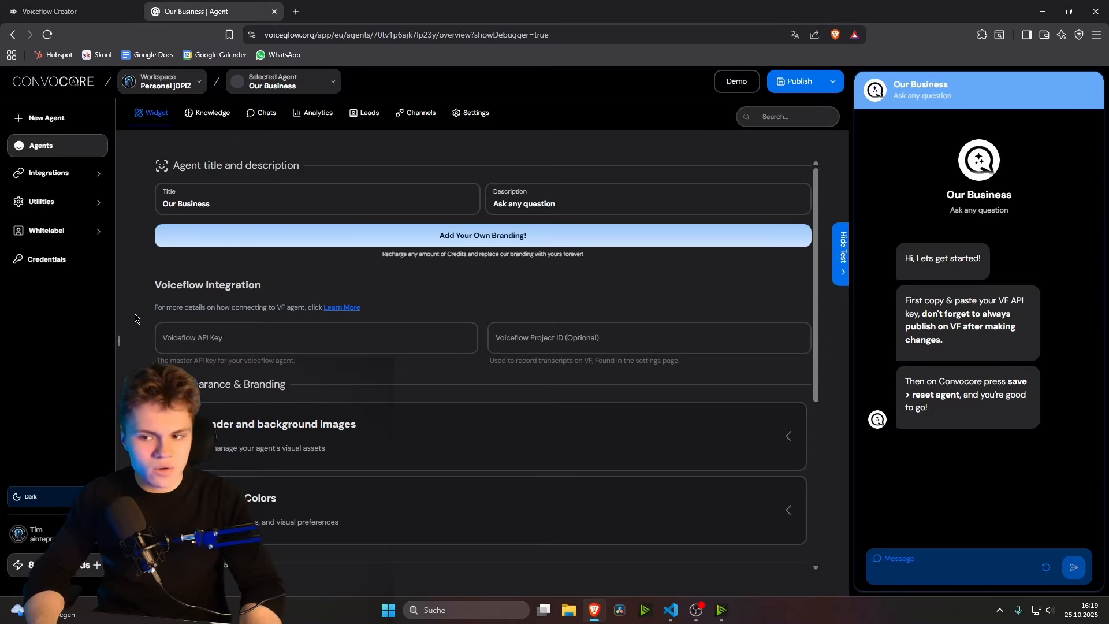
Copy the primary API key from the TWAI Systems project in Voiceflow and paste it as the Convocore agent's Voiceflow API Key
left_click(260, 341)
left_click(535, 335)
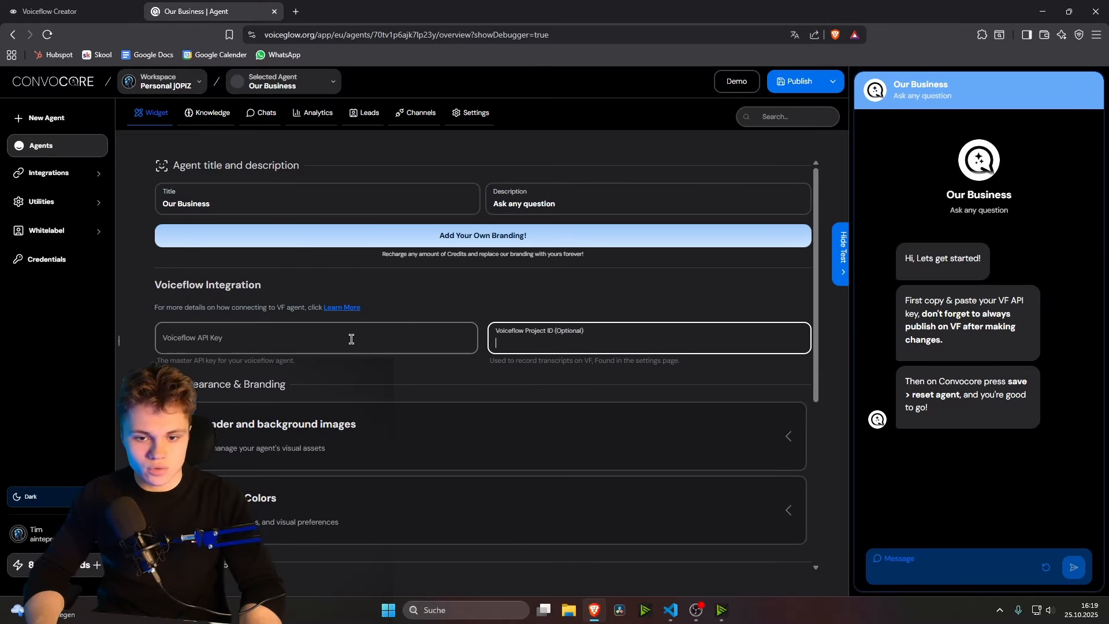
left_click(351, 339)
left_click(71, 6)
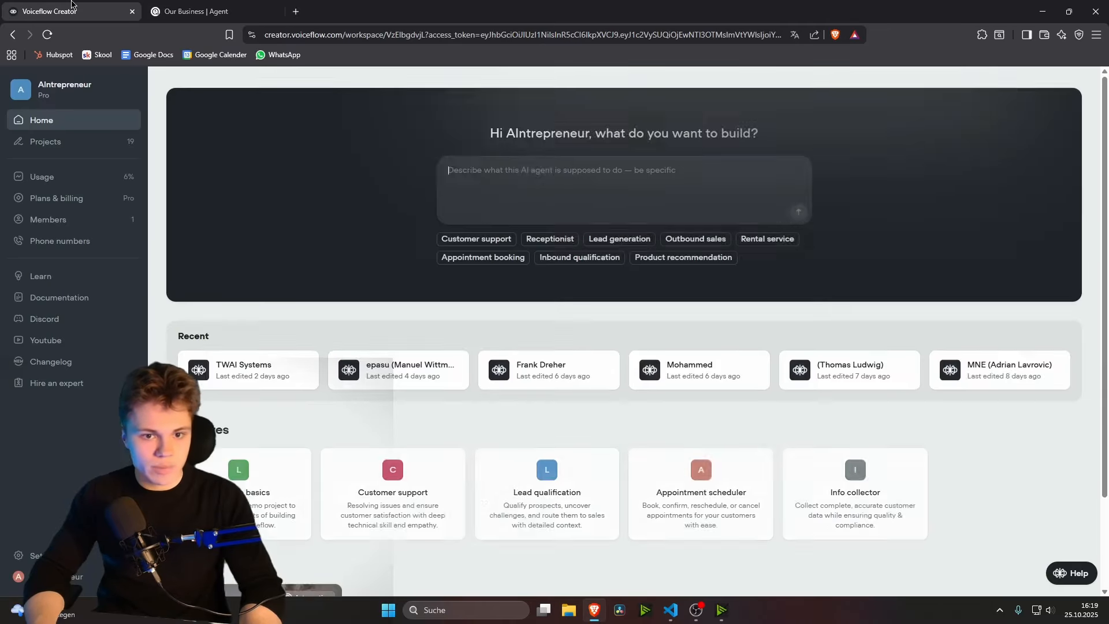
left_click(45, 142)
left_click(383, 141)
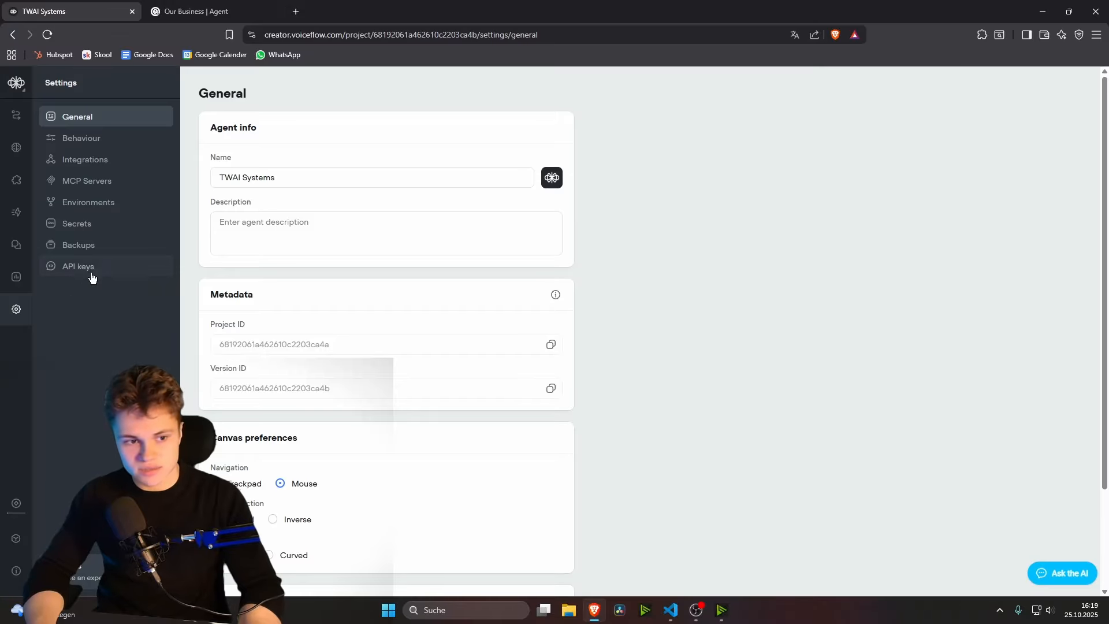
left_click(91, 269)
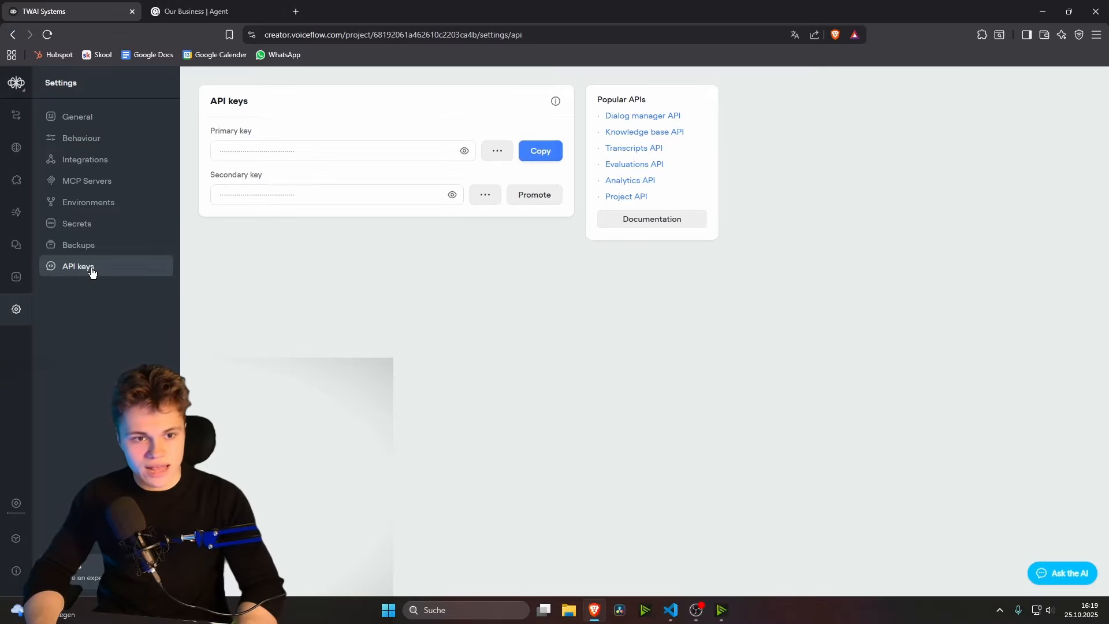
left_click(537, 153)
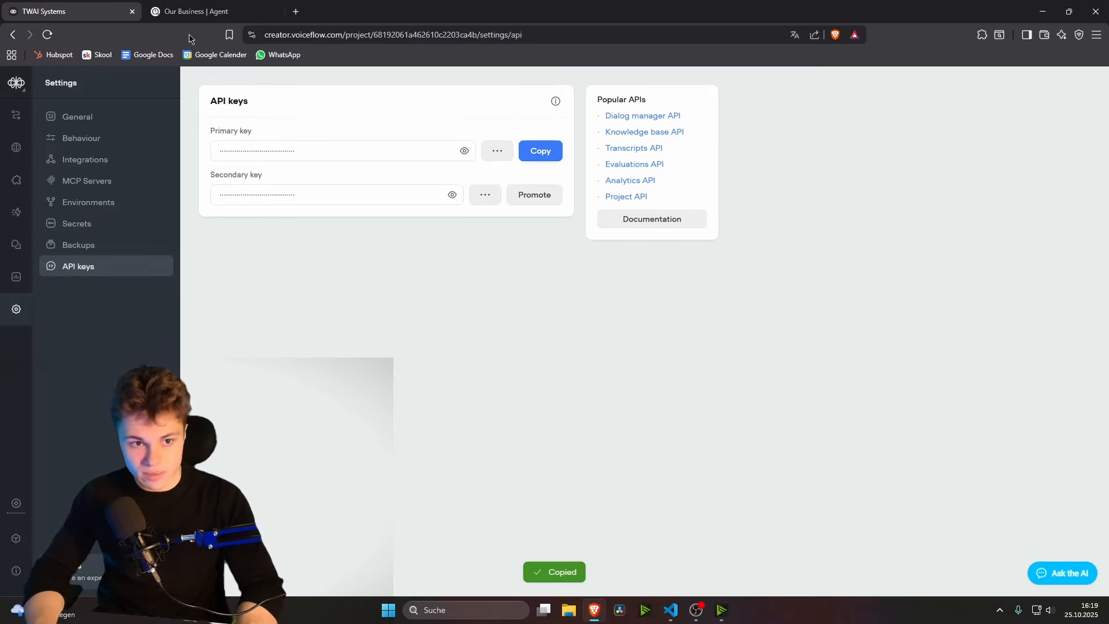
left_click(198, 7)
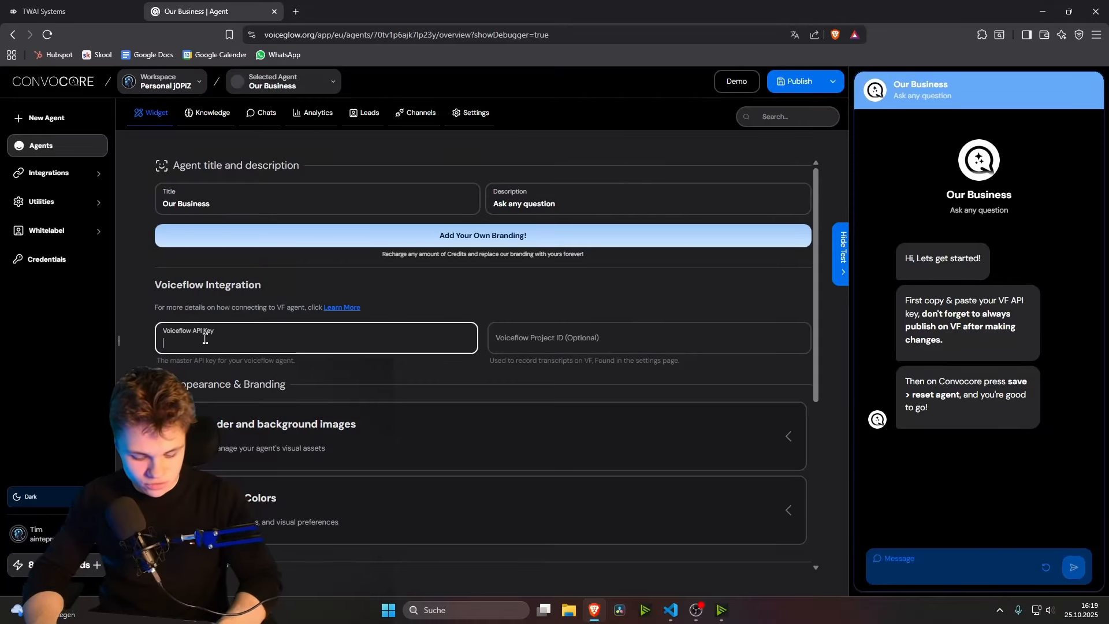
key("ctrl+v")
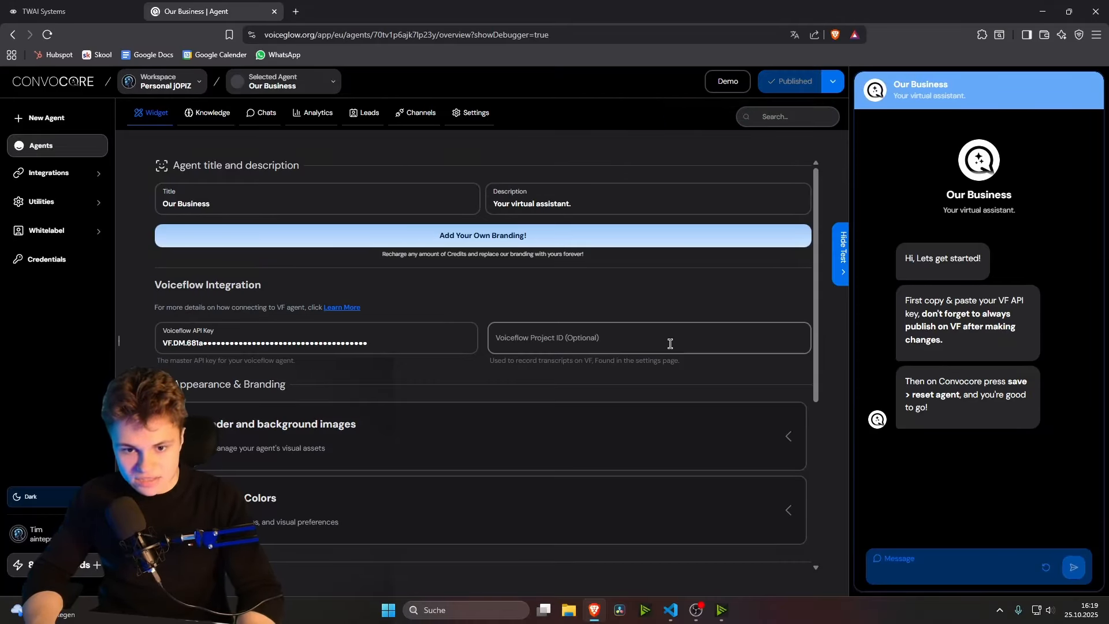
Copy the Project ID from the TWAI Systems general settings in Voiceflow into the Convocore agent's Voiceflow Project ID field
left_click(625, 339)
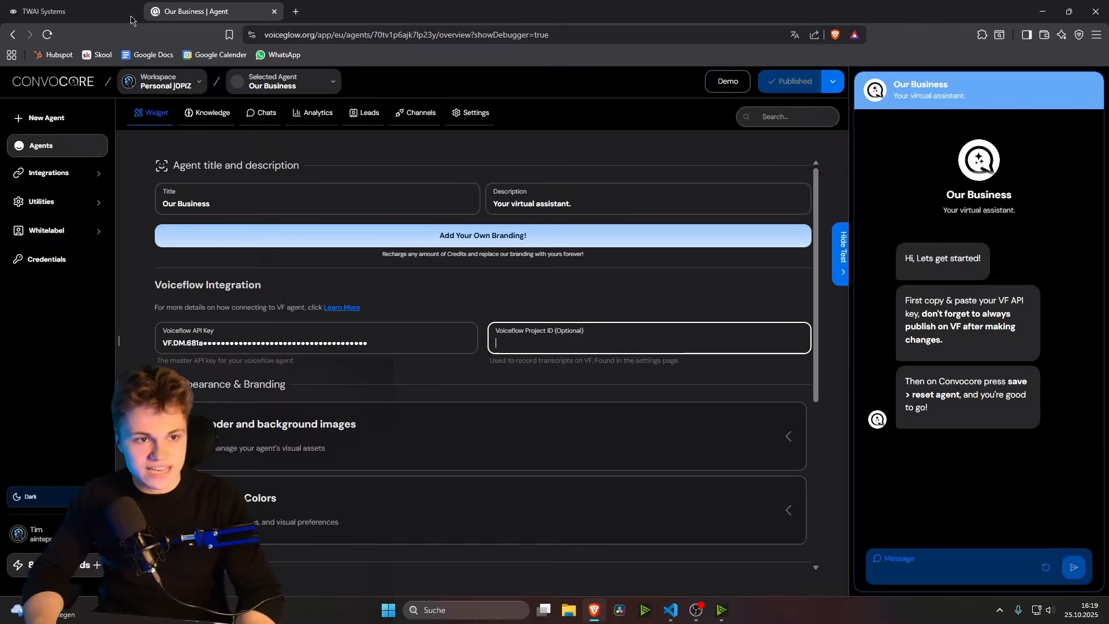
left_click(109, 11)
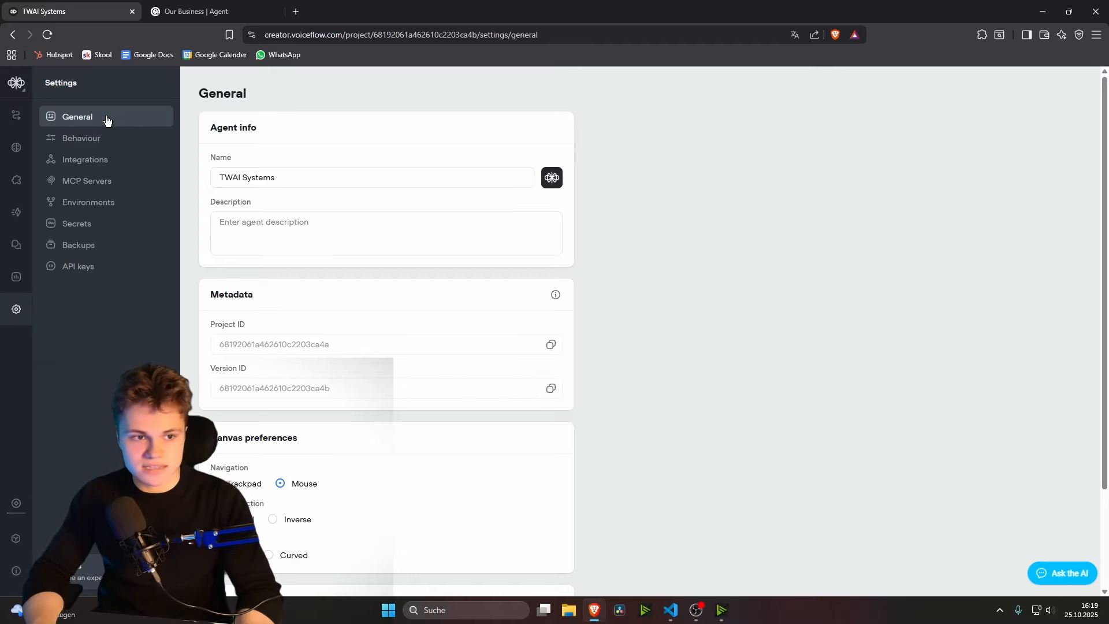
left_click(552, 345)
left_click(197, 12)
left_click(574, 346)
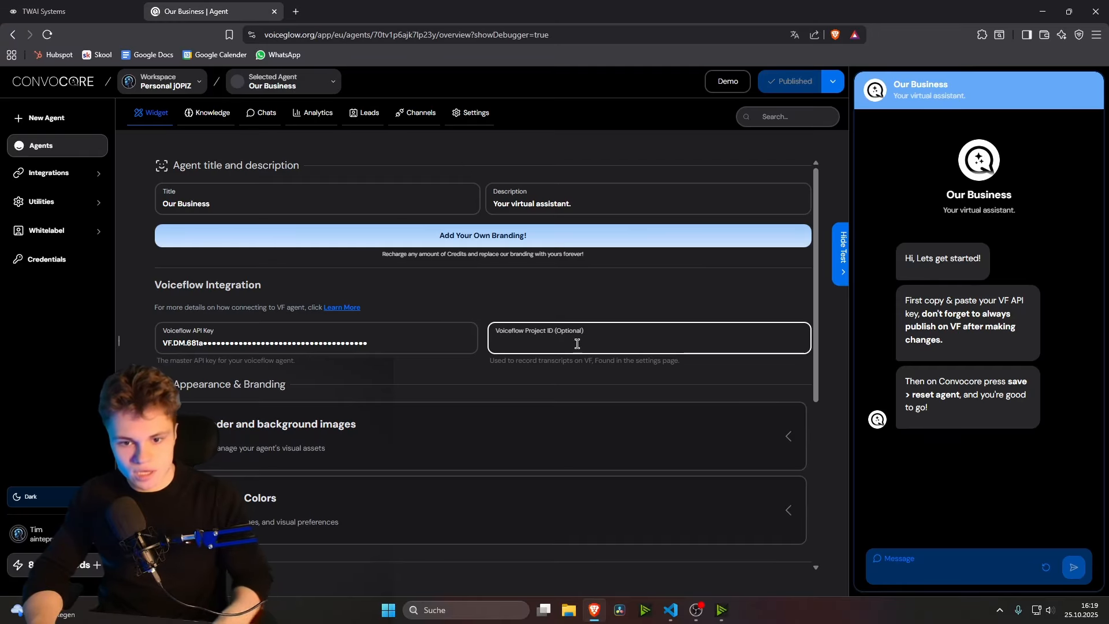
key("ctrl+v")
left_click(534, 300)
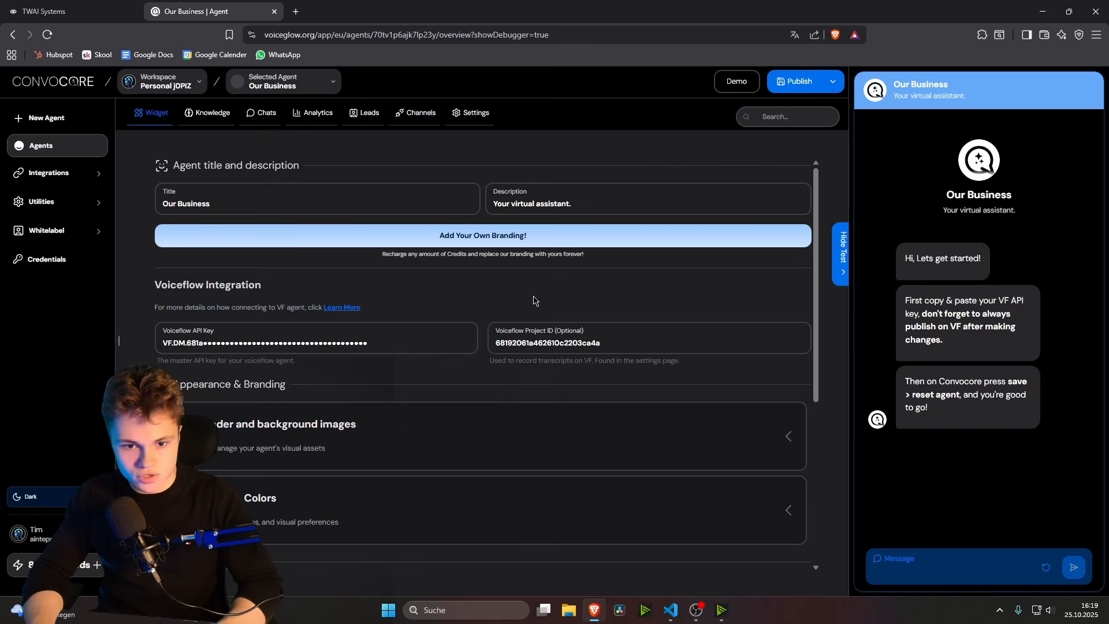
Examine the launch avatar, header image, banner image, chat avatar and background chat image options for the agent's widget
scroll(235, 320, "down", 2)
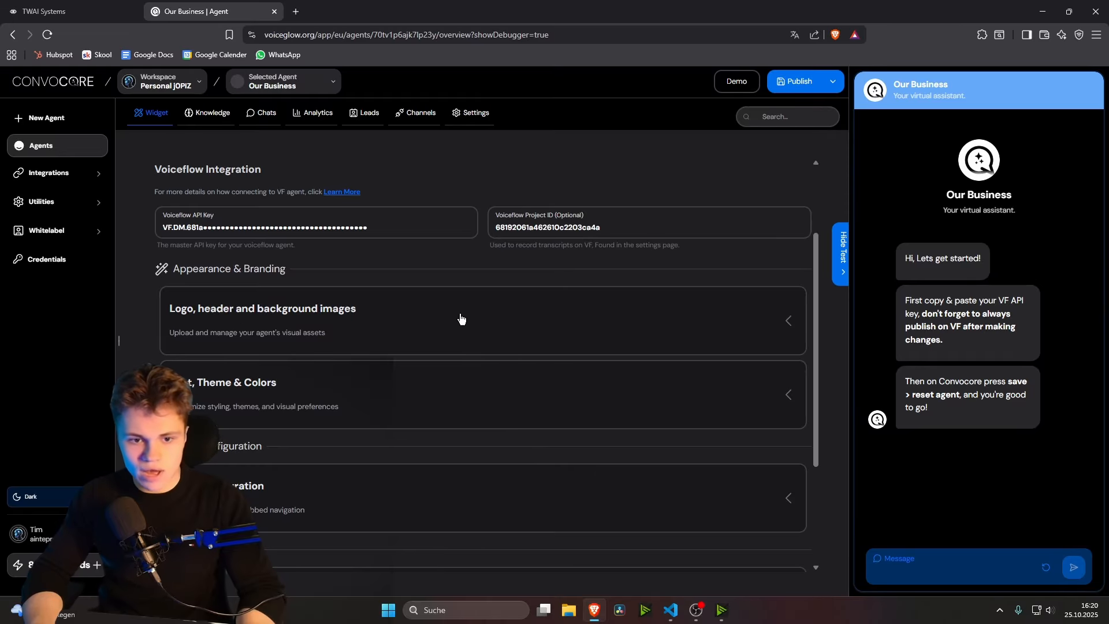
left_click(467, 309)
scroll(375, 300, "down", 2)
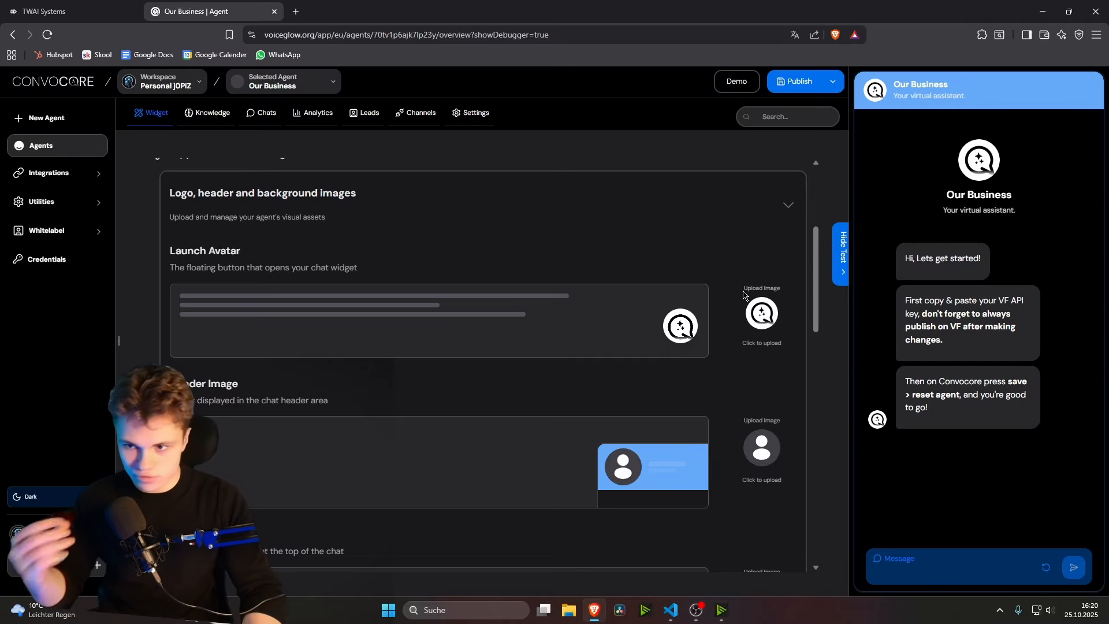
left_click(763, 314)
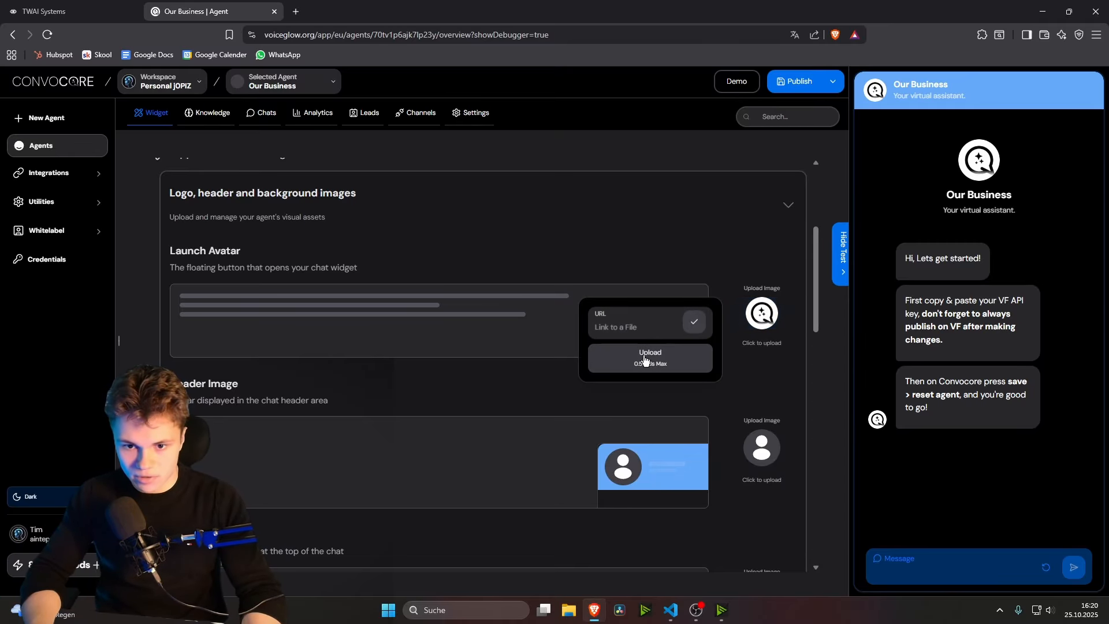
left_click(661, 245)
scroll(660, 245, "down", 3)
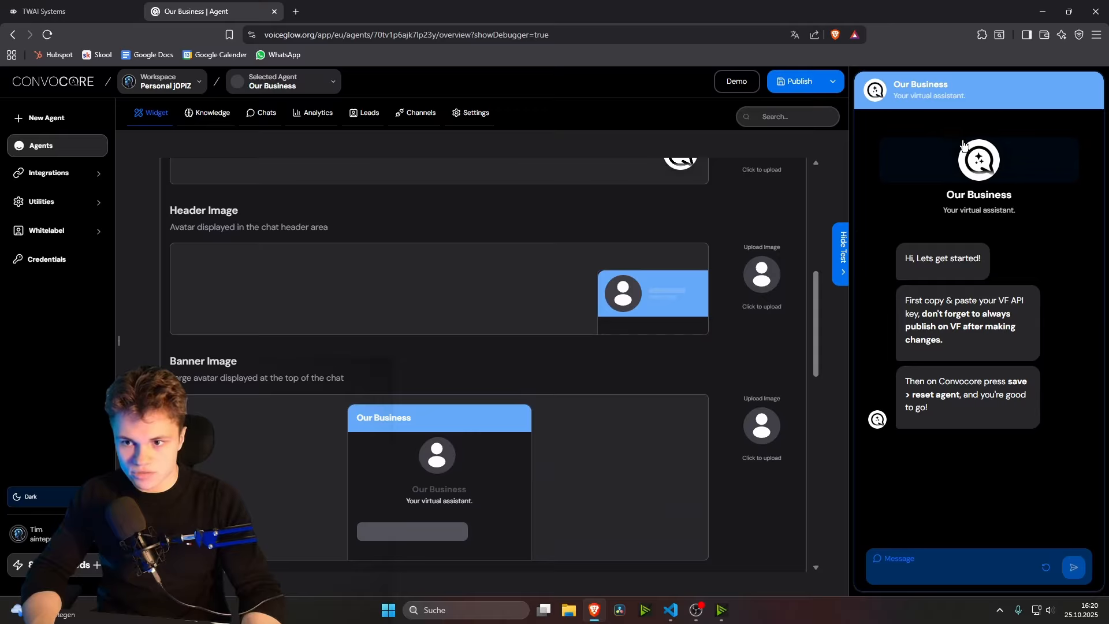
scroll(647, 387, "down", 4)
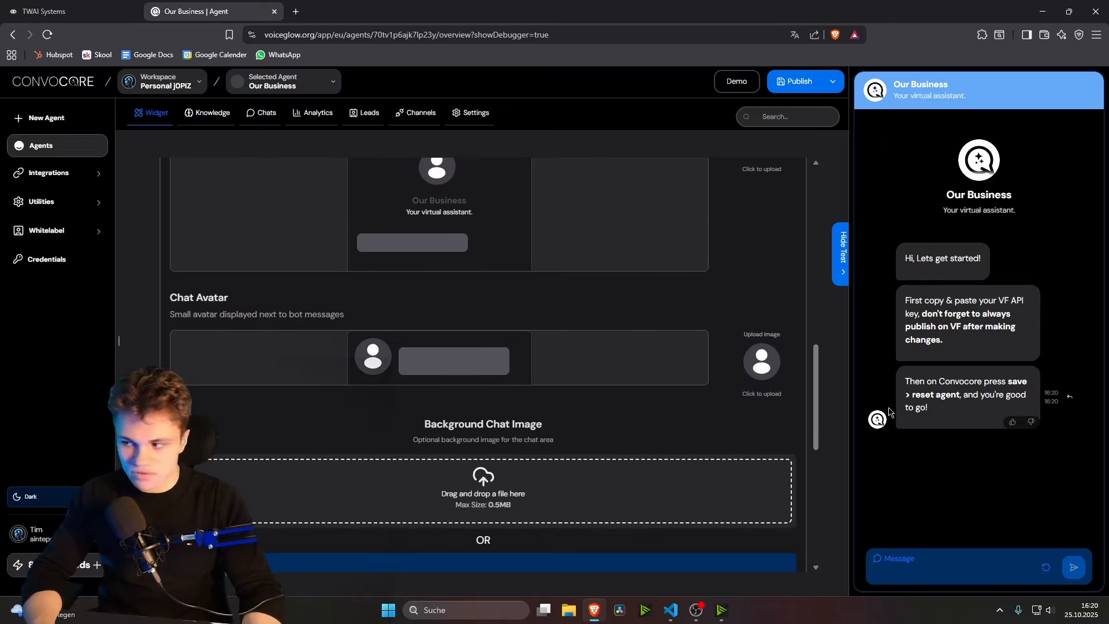
scroll(717, 389, "down", 3)
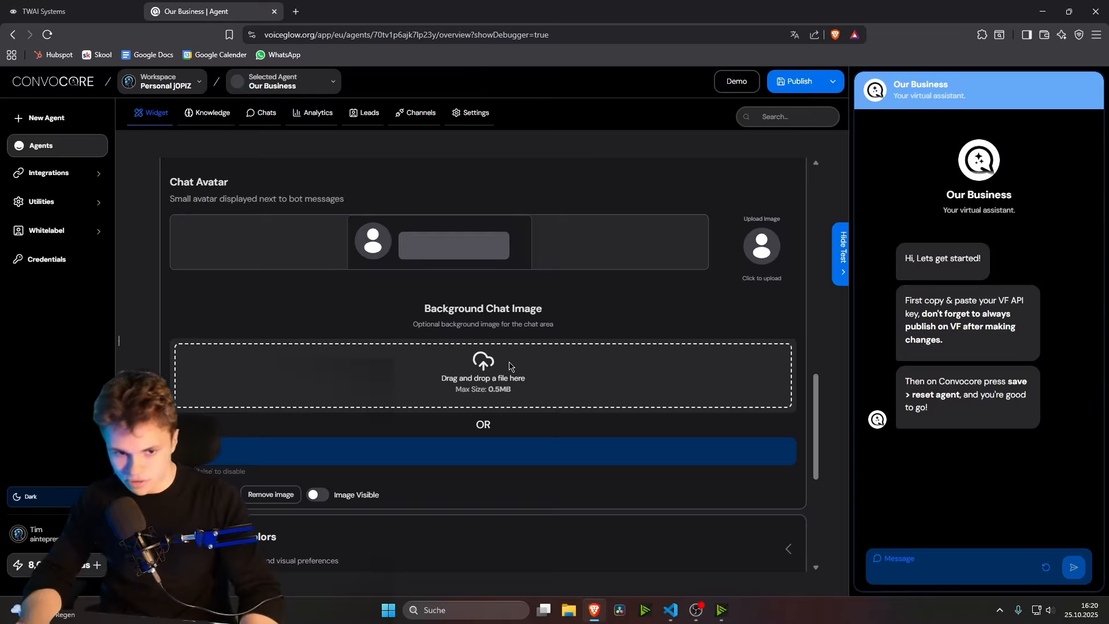
scroll(453, 339, "down", 1)
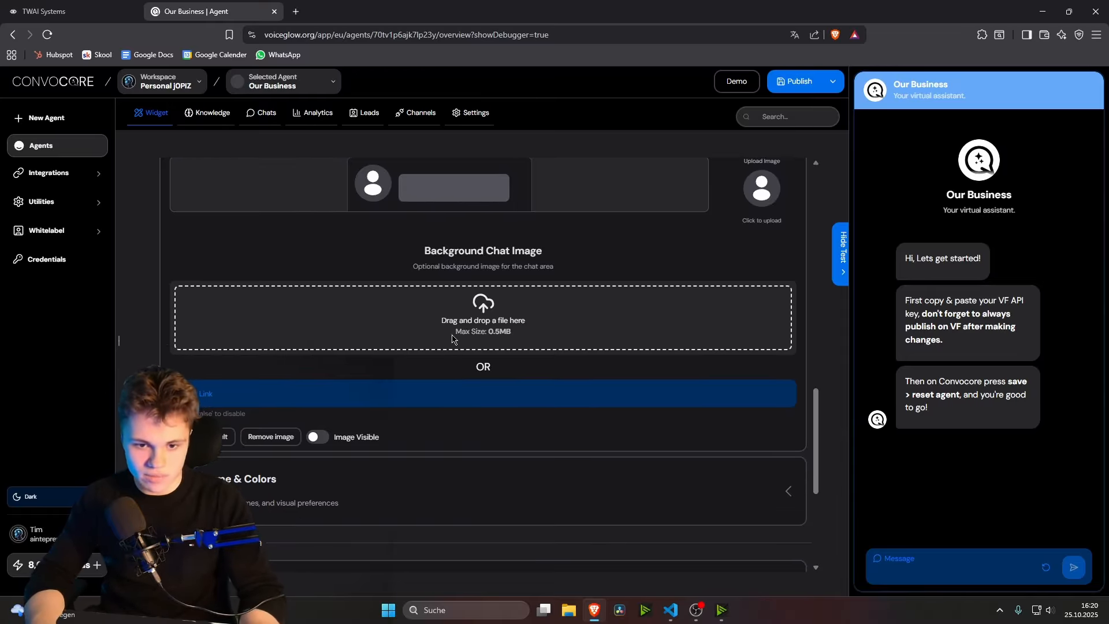
scroll(448, 317, "down", 1)
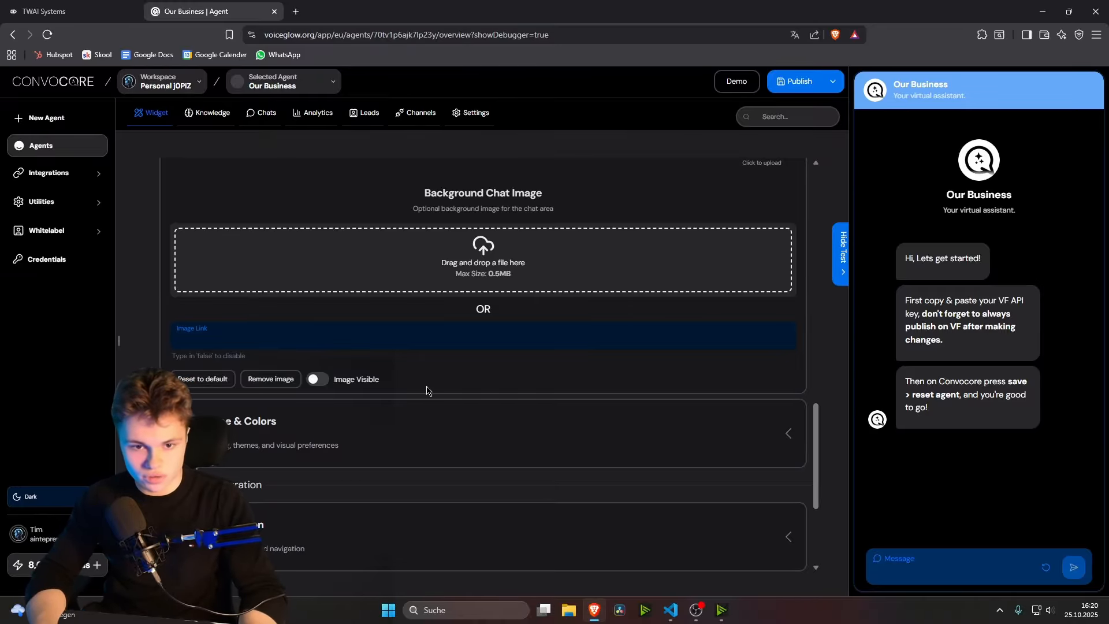
Try making the background chat image visible, and switch its visibility back off
scroll(405, 379, "down", 1)
left_click(315, 325)
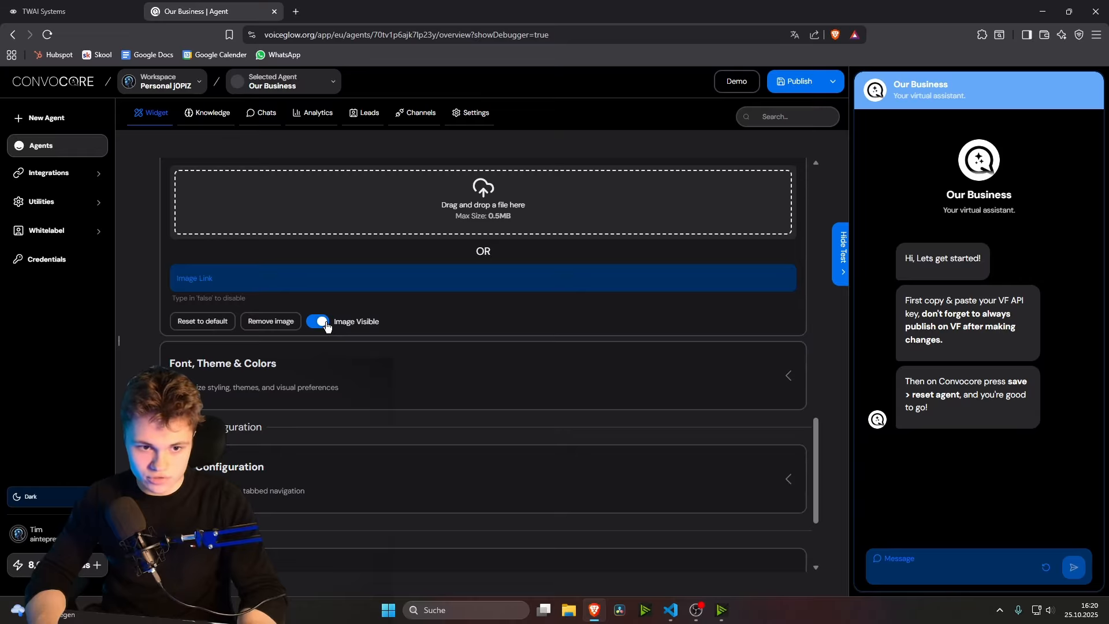
left_click(317, 321)
left_click(316, 321)
Set the chat widget's font family to Roboto in the font, theme and color settings
scroll(478, 272, "down", 1)
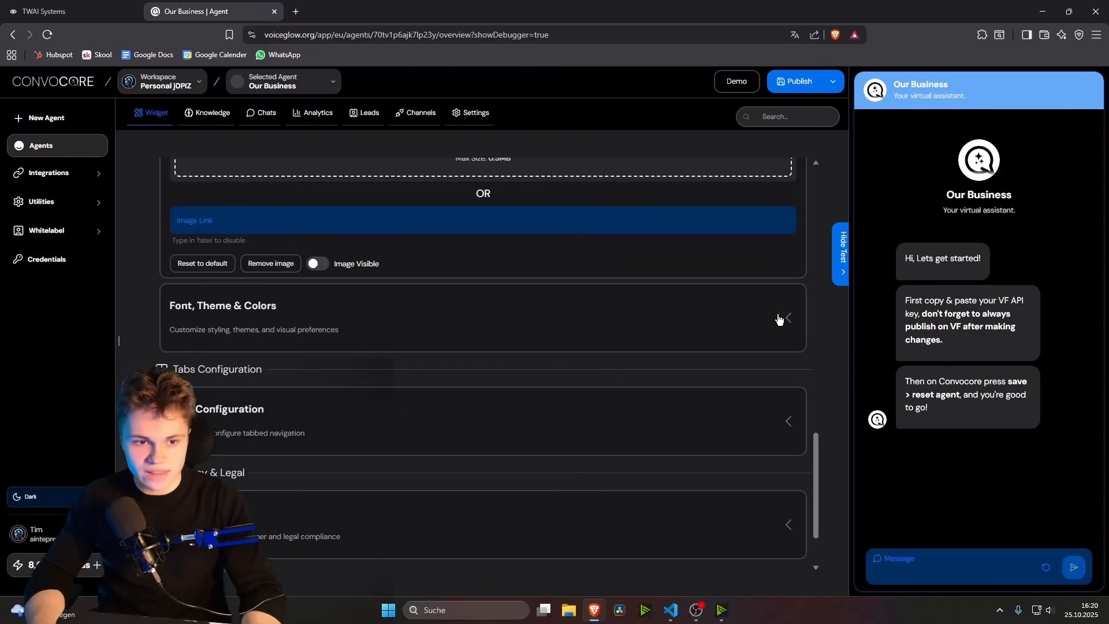
left_click(779, 319)
scroll(782, 317, "down", 3)
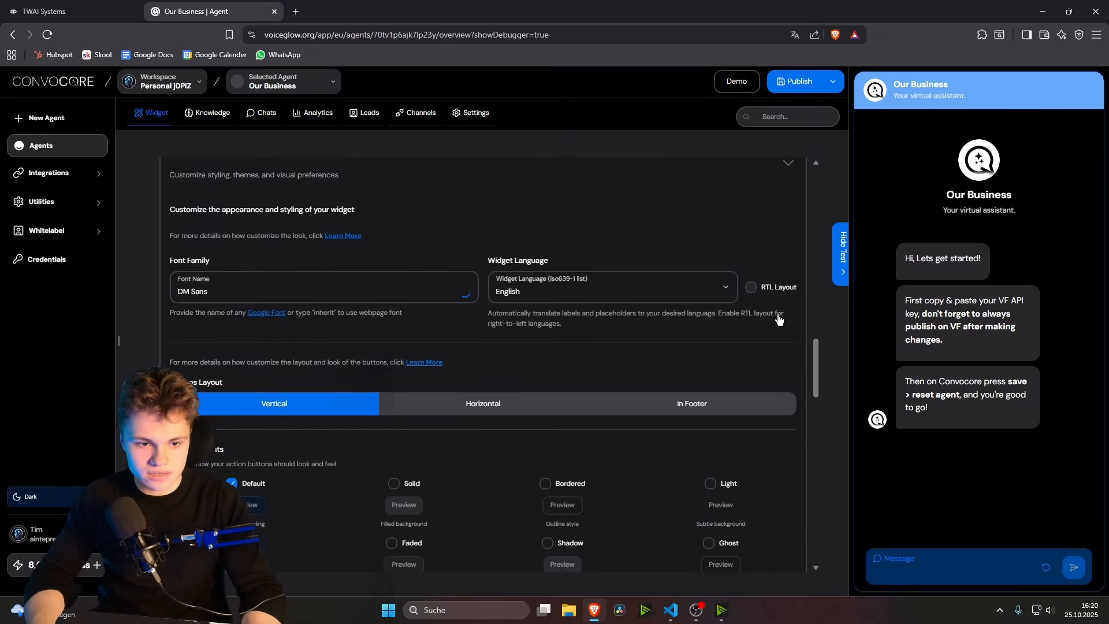
left_click_drag(242, 276, 172, 273)
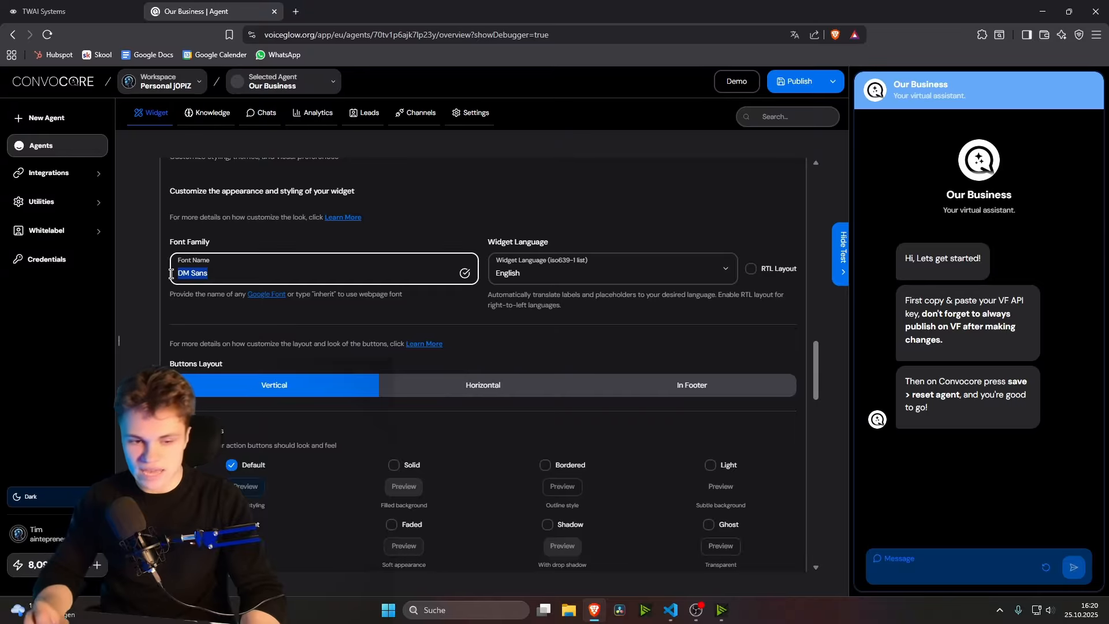
left_click(214, 263)
type("Roboto")
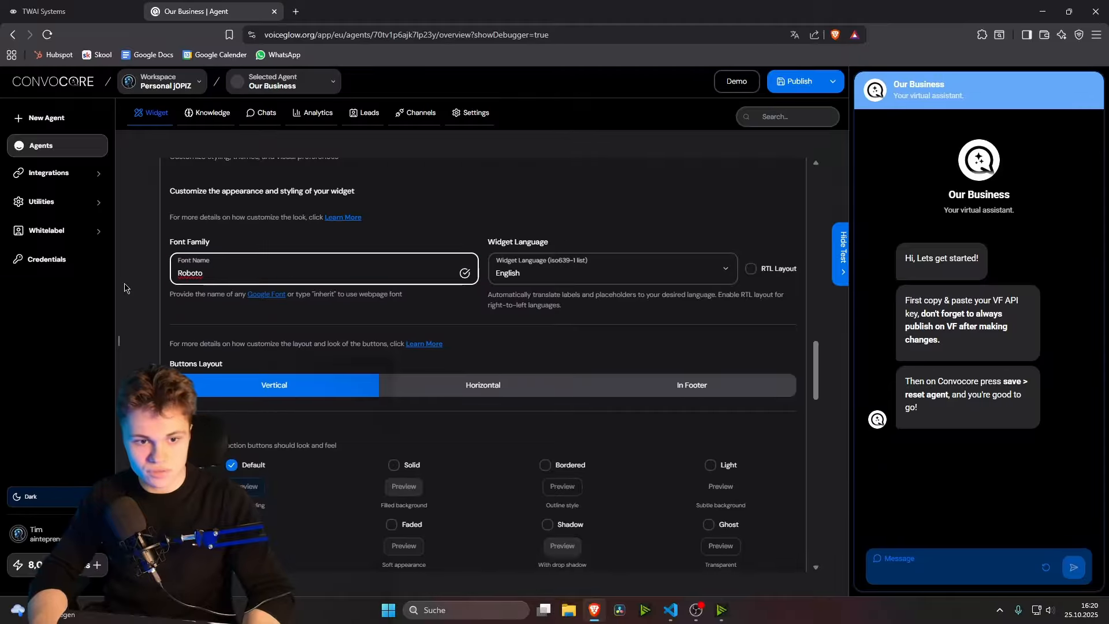
Look through the available widget languages, keeping English
left_click(725, 271)
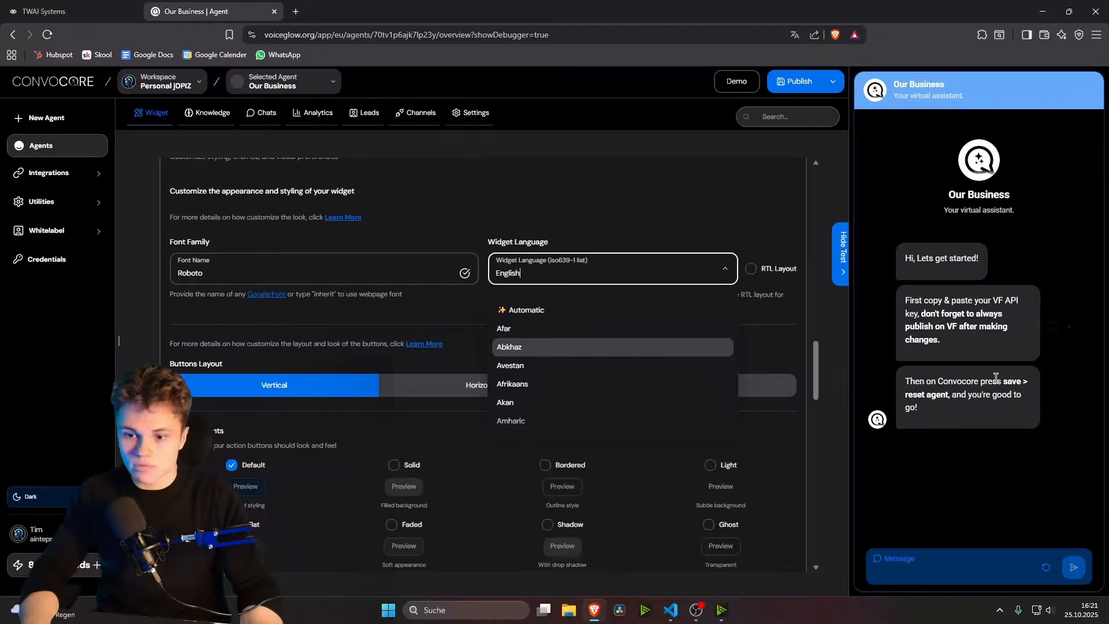
mouse_move(995, 378)
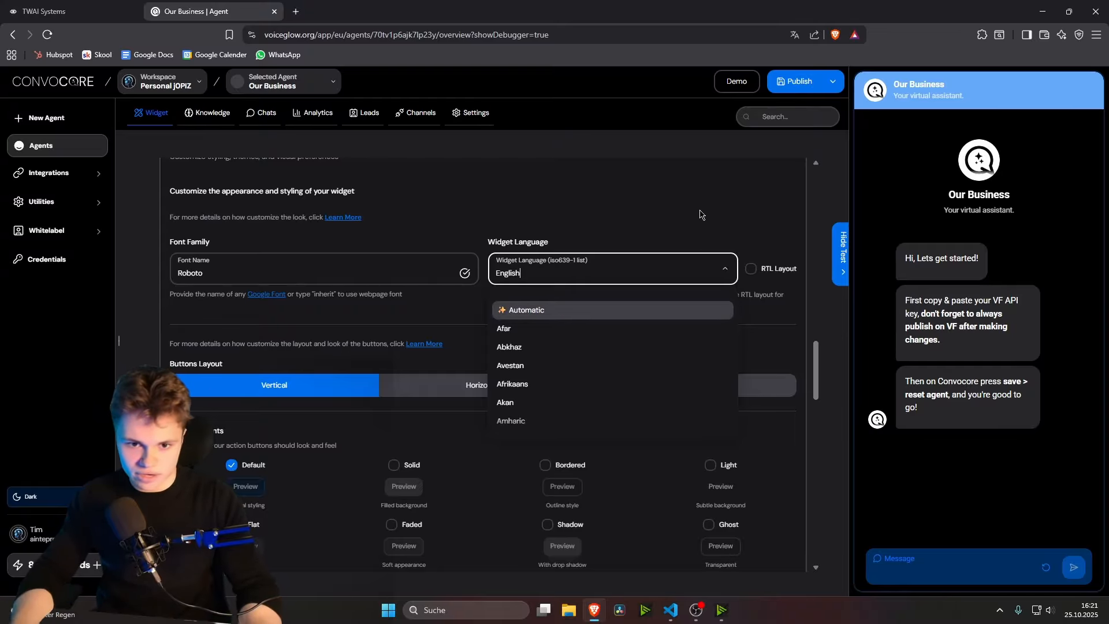
left_click(726, 230)
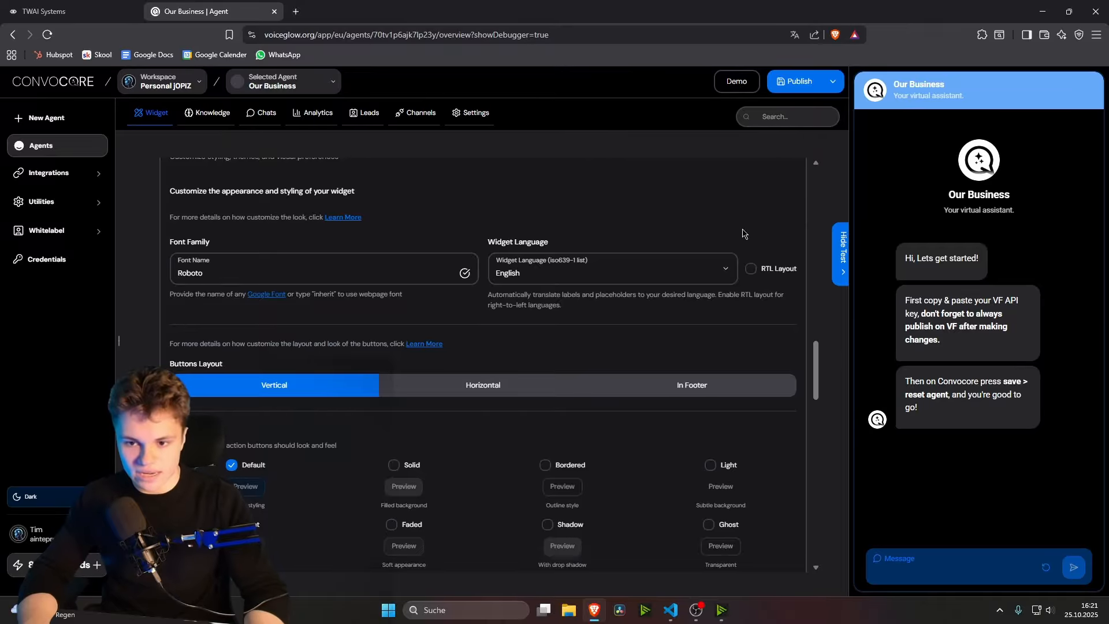
Try the In Footer and Horizontal buttons layouts, and return to Vertical
scroll(339, 233, "down", 3)
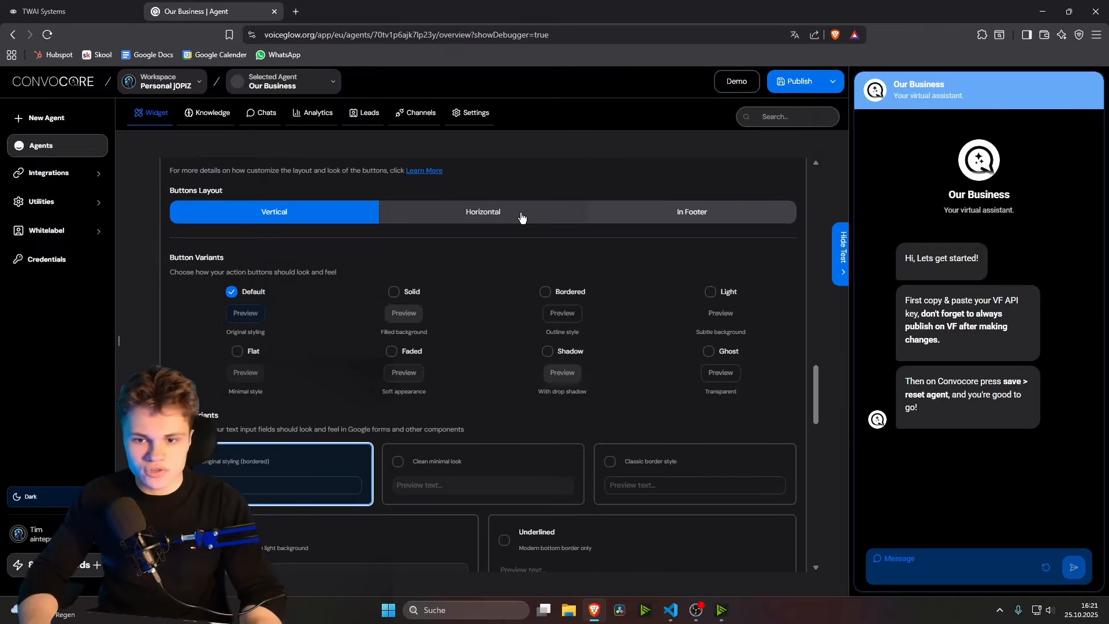
left_click(667, 212)
left_click(473, 215)
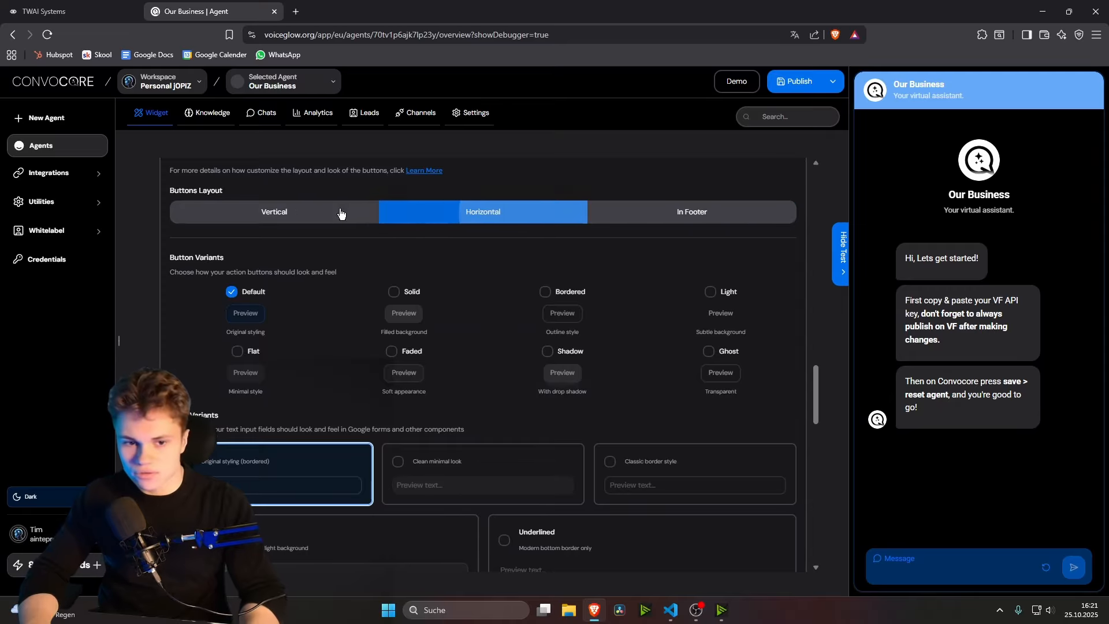
left_click(340, 213)
Try the Faded input variant for text fields, and return to the original bordered styling
scroll(381, 226, "down", 1)
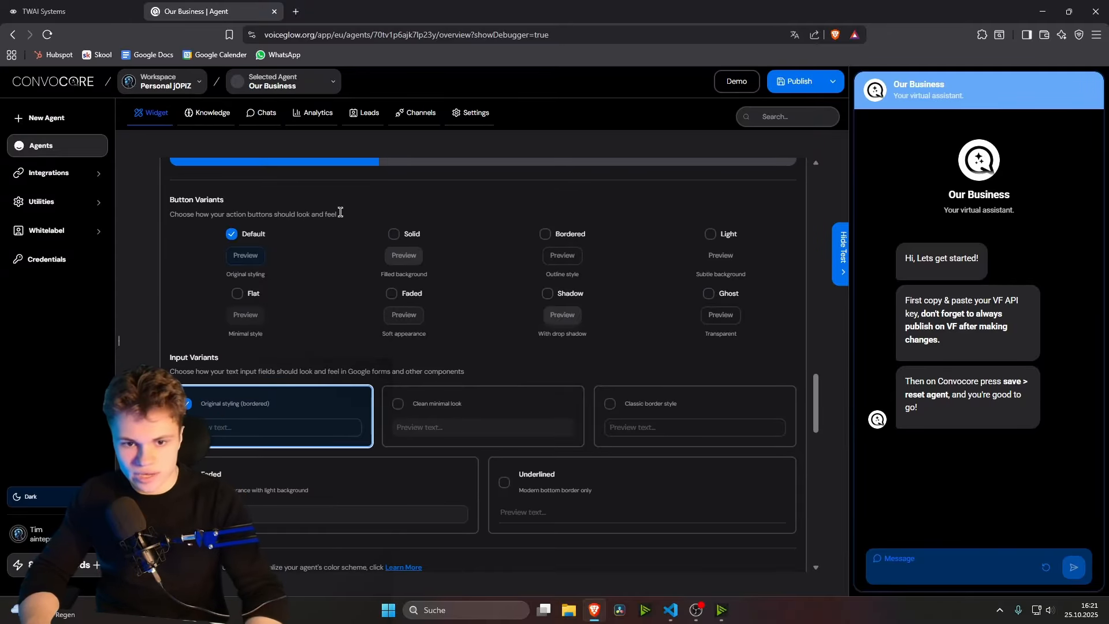
scroll(292, 251, "down", 2)
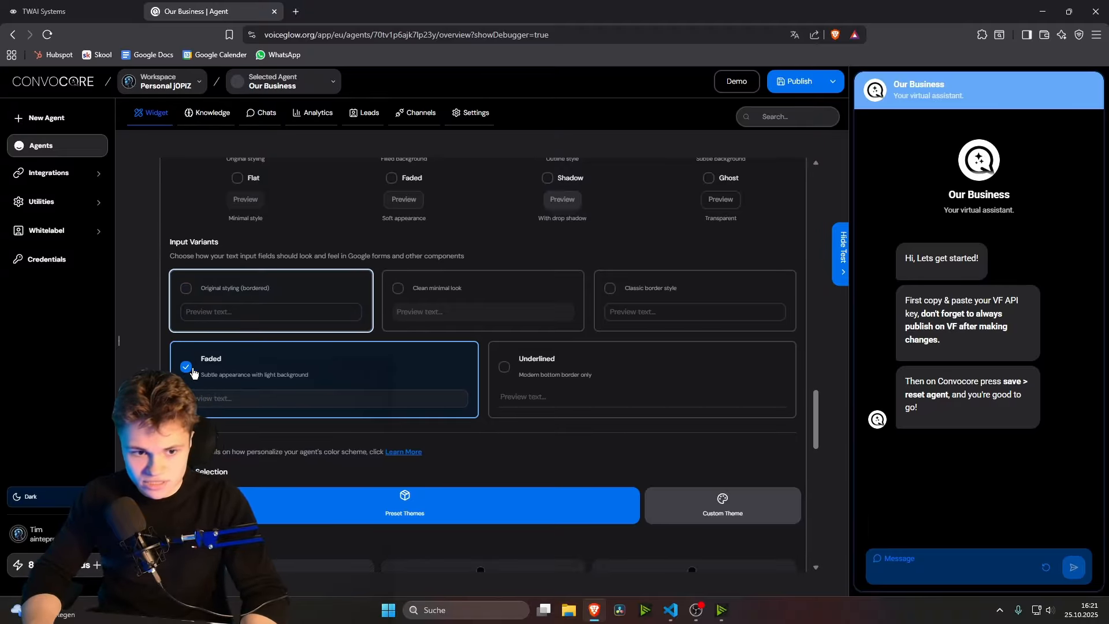
left_click(186, 292)
Preview the Purple preset theme, and set the widget's preset theme to Cyan with dark mode kept on
scroll(404, 300, "down", 1)
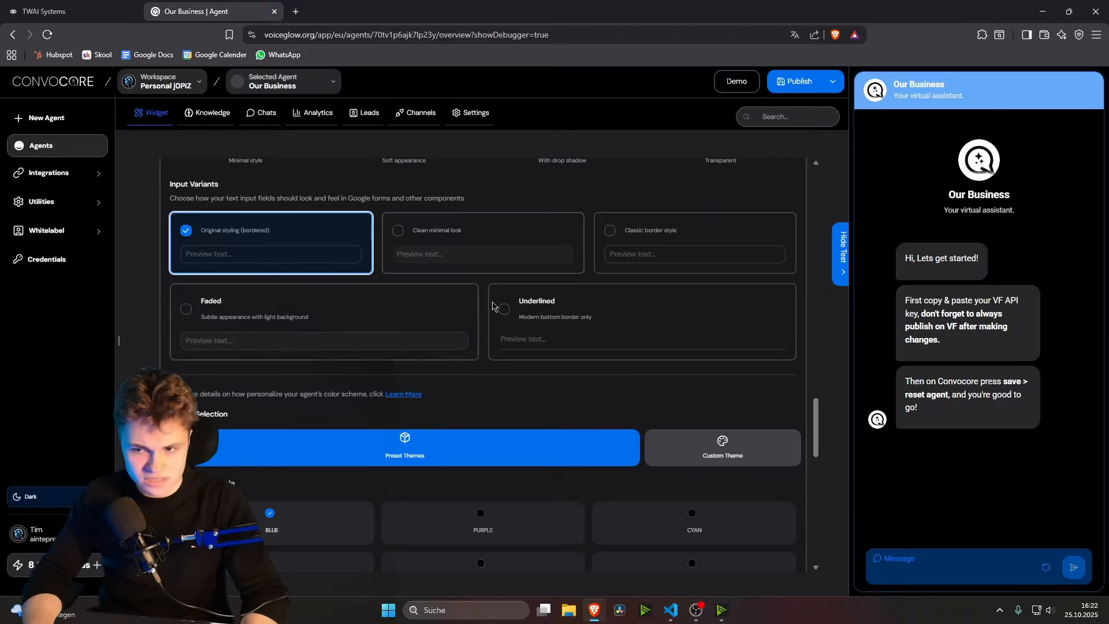
scroll(508, 299, "down", 1)
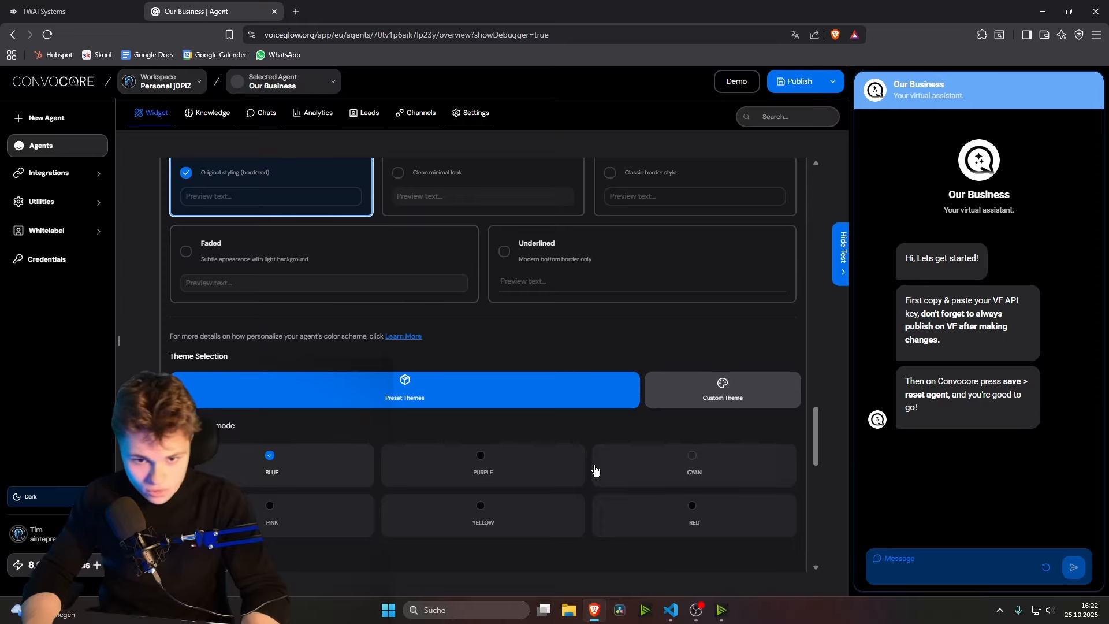
scroll(594, 470, "up", 1)
scroll(568, 335, "down", 2)
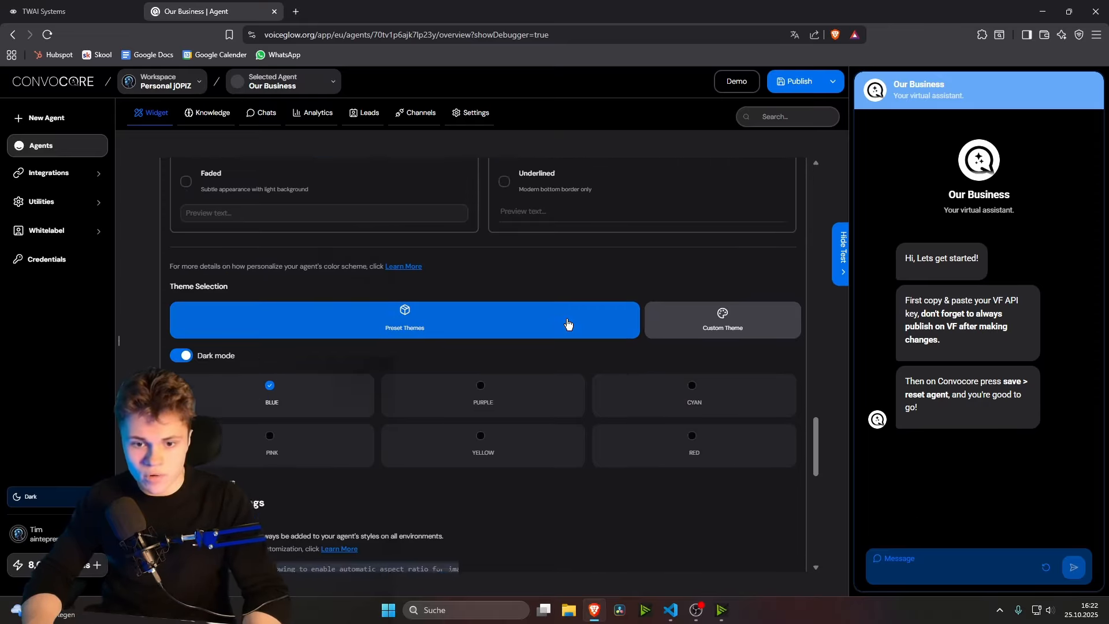
scroll(567, 324, "down", 1)
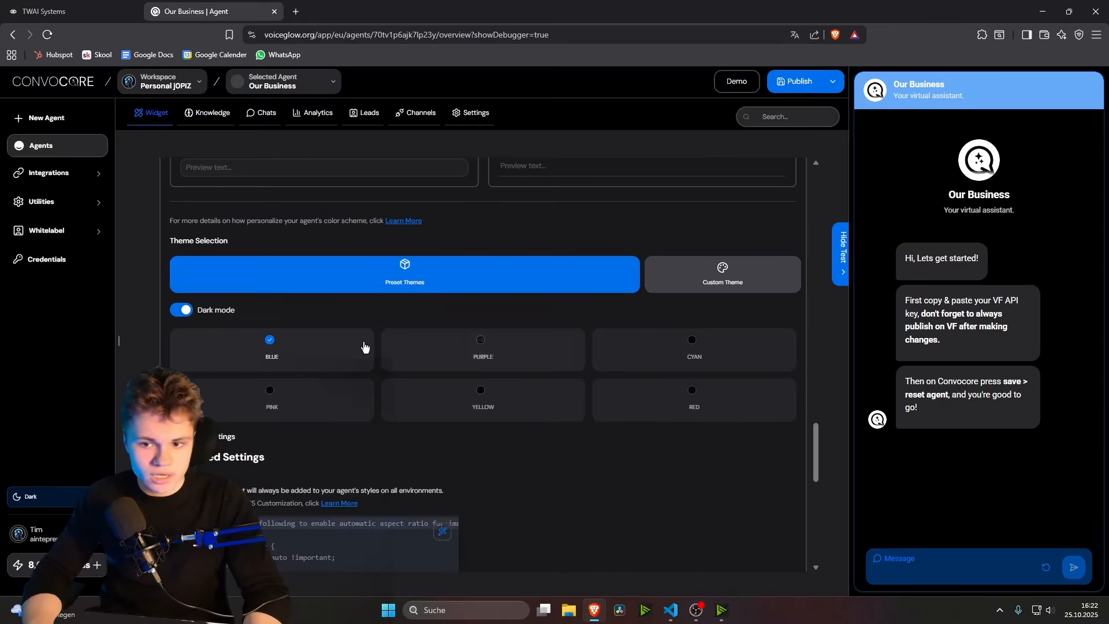
scroll(442, 369, "up", 3)
scroll(555, 376, "down", 3)
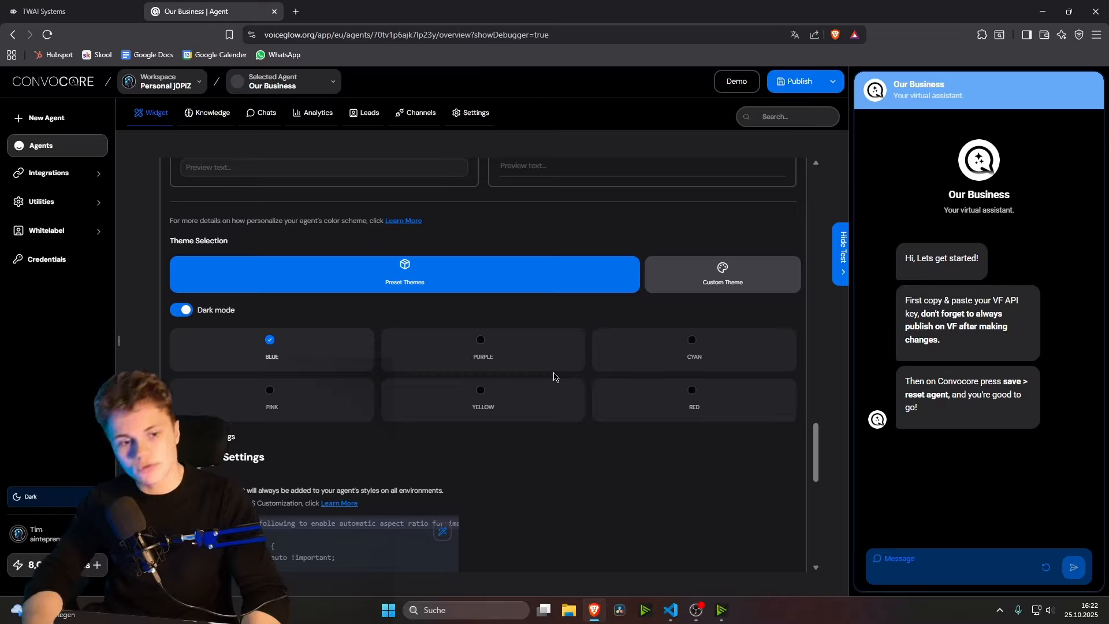
left_click(480, 340)
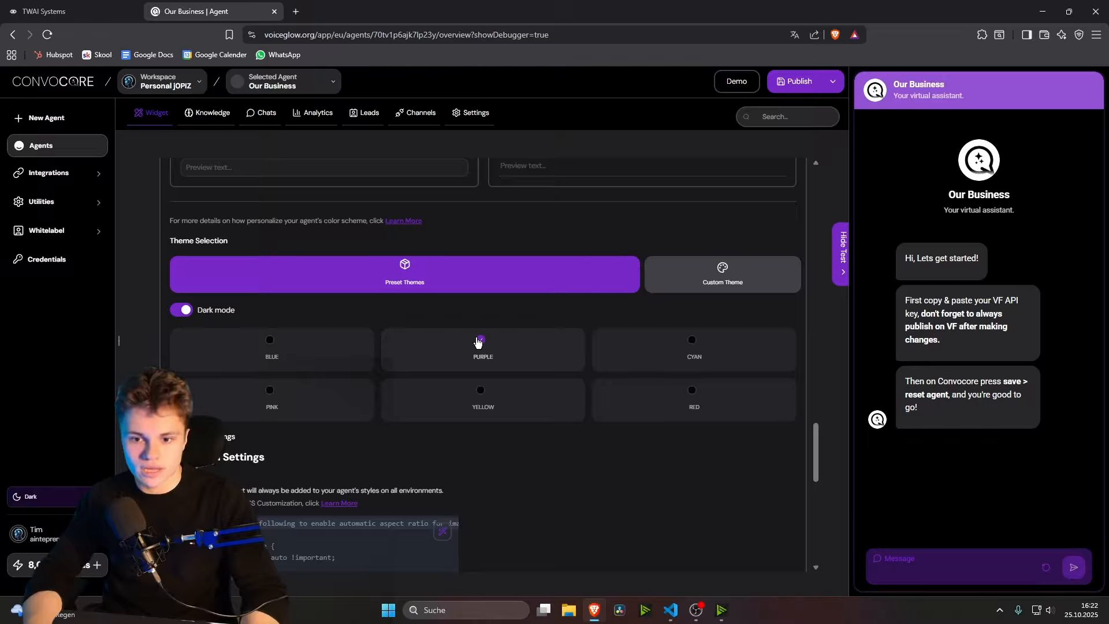
left_click(692, 340)
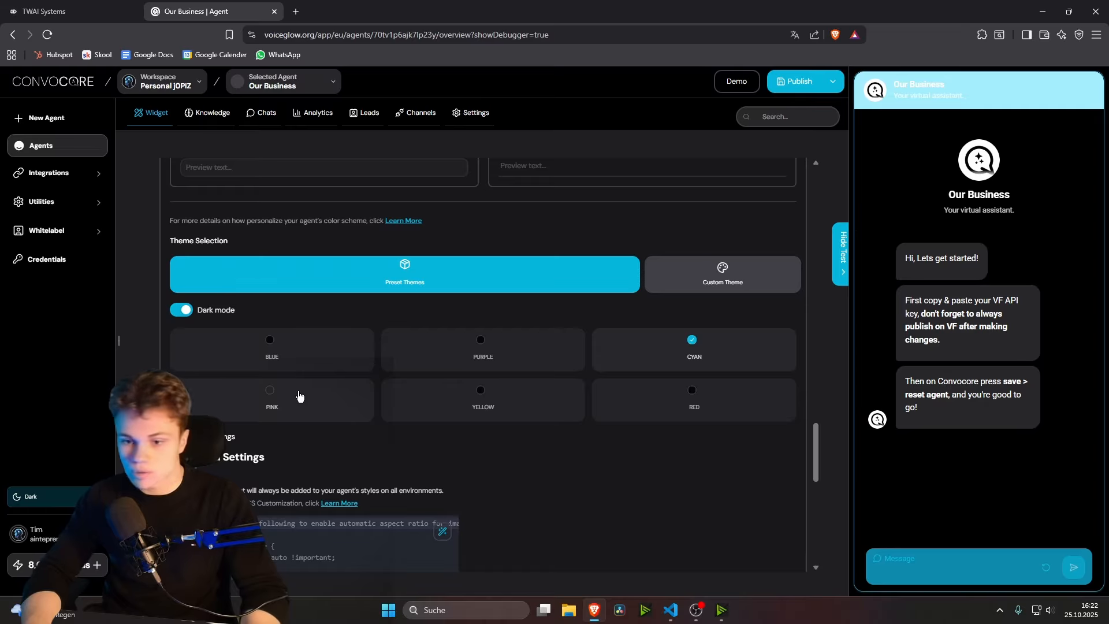
Switch the theme selection to Custom Theme, and turn off its Dark Mode and Autogen Pallet options
left_click(691, 271)
scroll(636, 309, "down", 2)
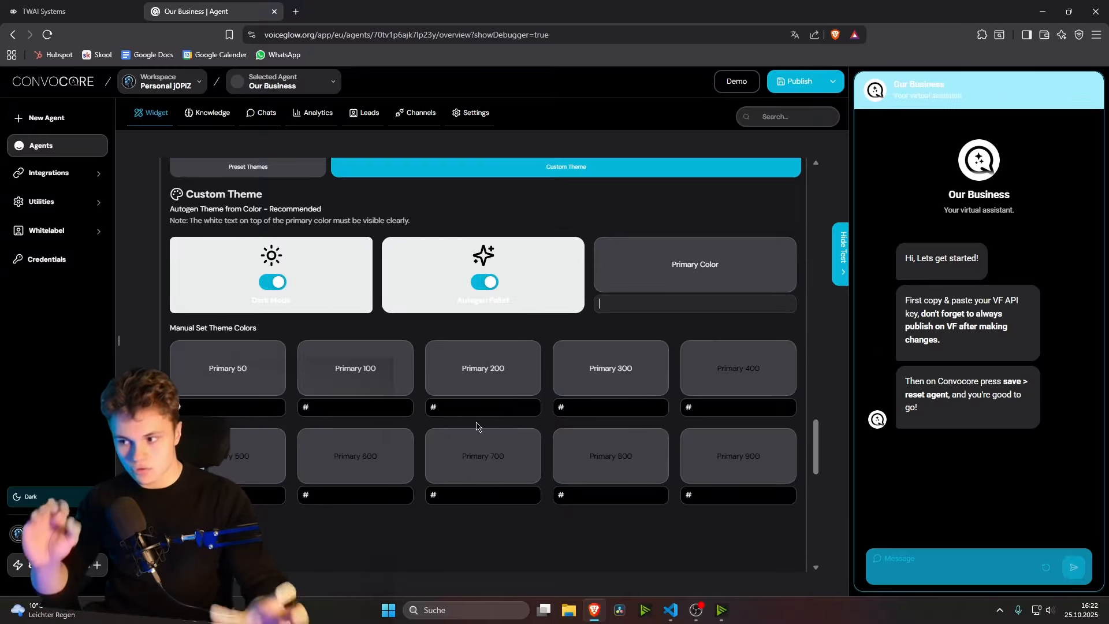
left_click(327, 282)
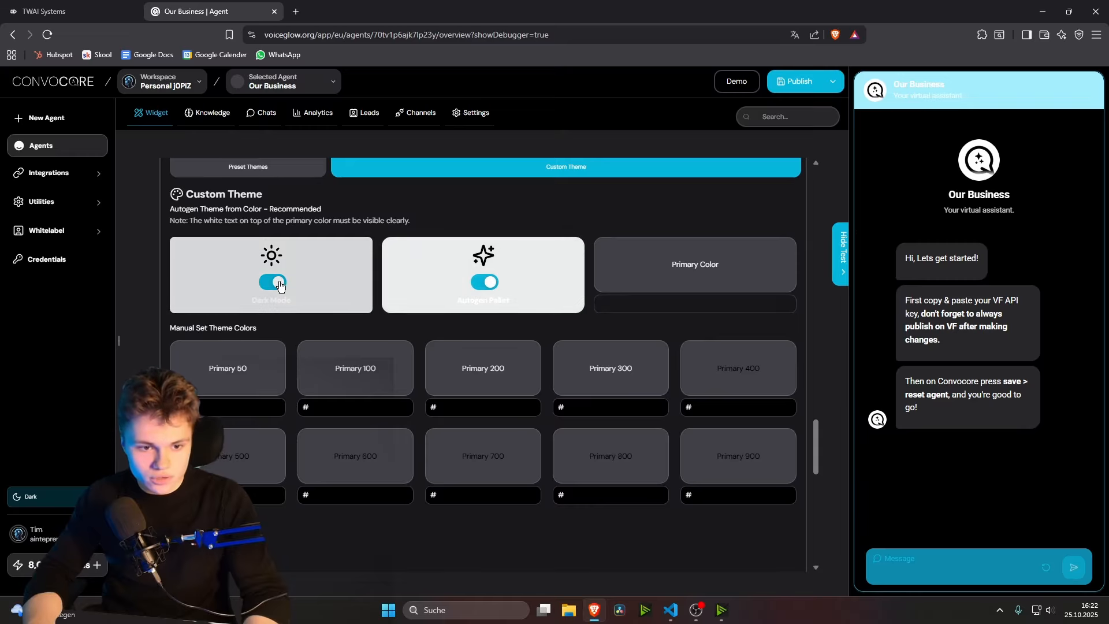
Enable tabbed navigation for the chat widget, and show the settings of its Home, Chats and FAQ tabs
scroll(282, 315, "down", 10)
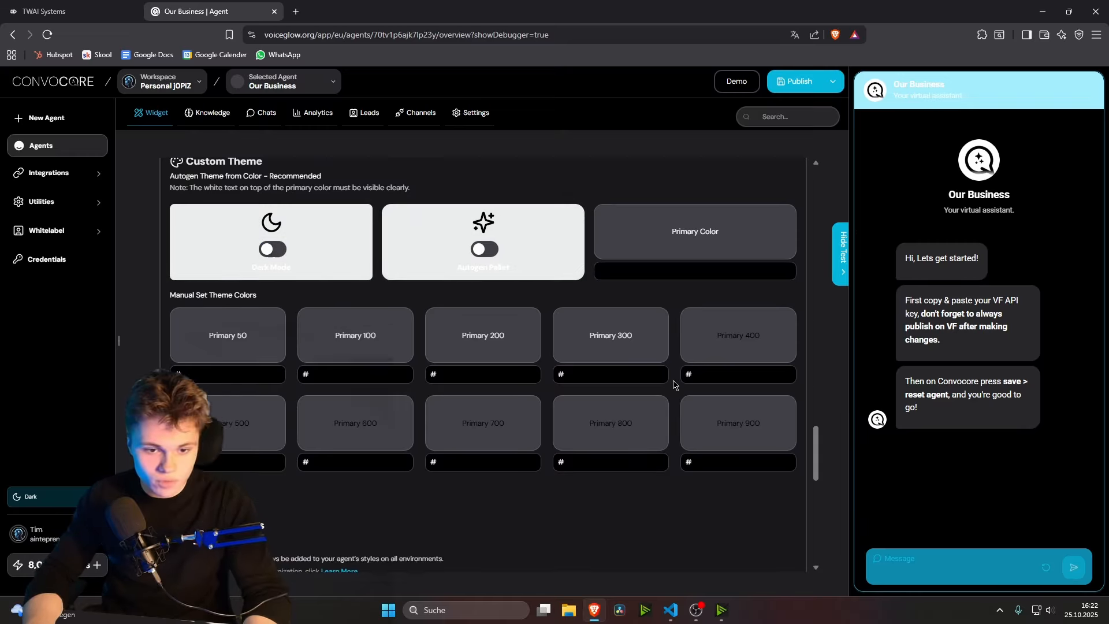
left_click(781, 330)
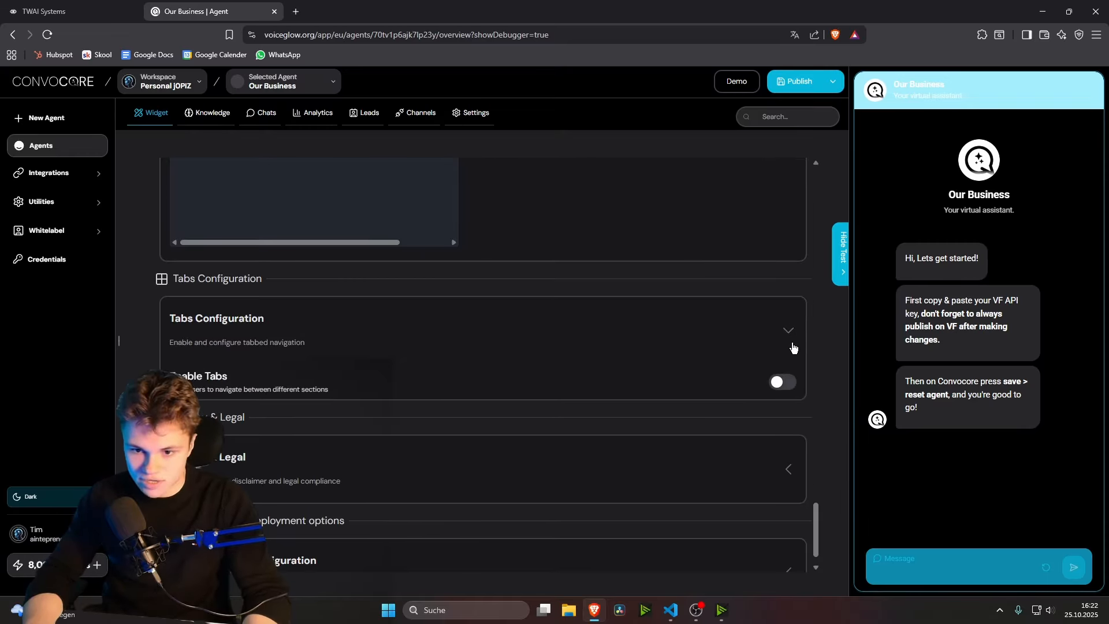
left_click(785, 382)
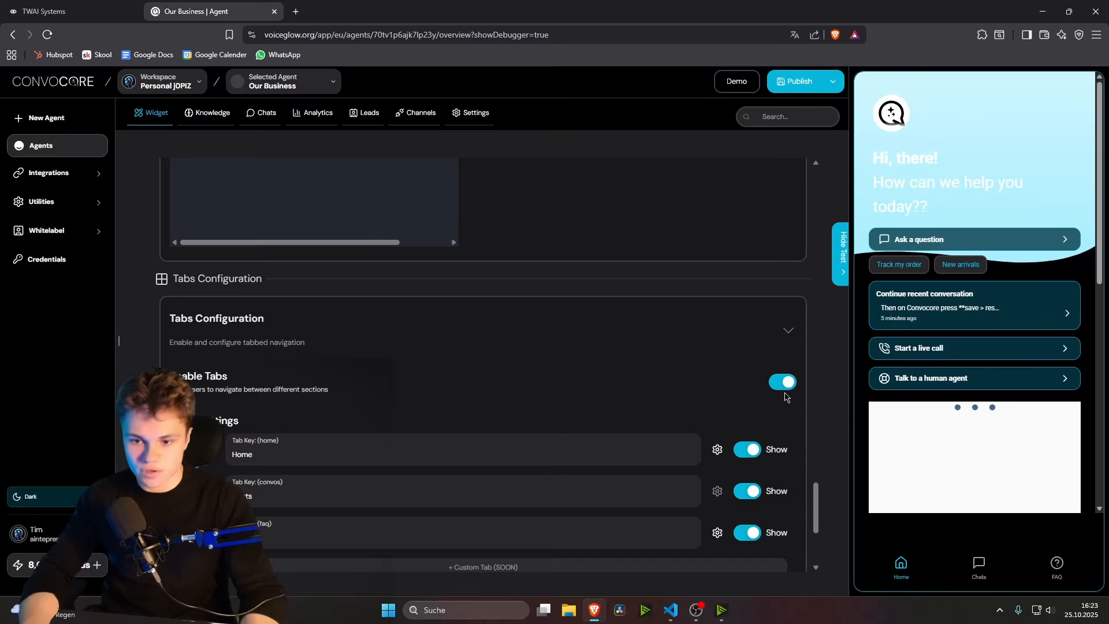
left_click(784, 386)
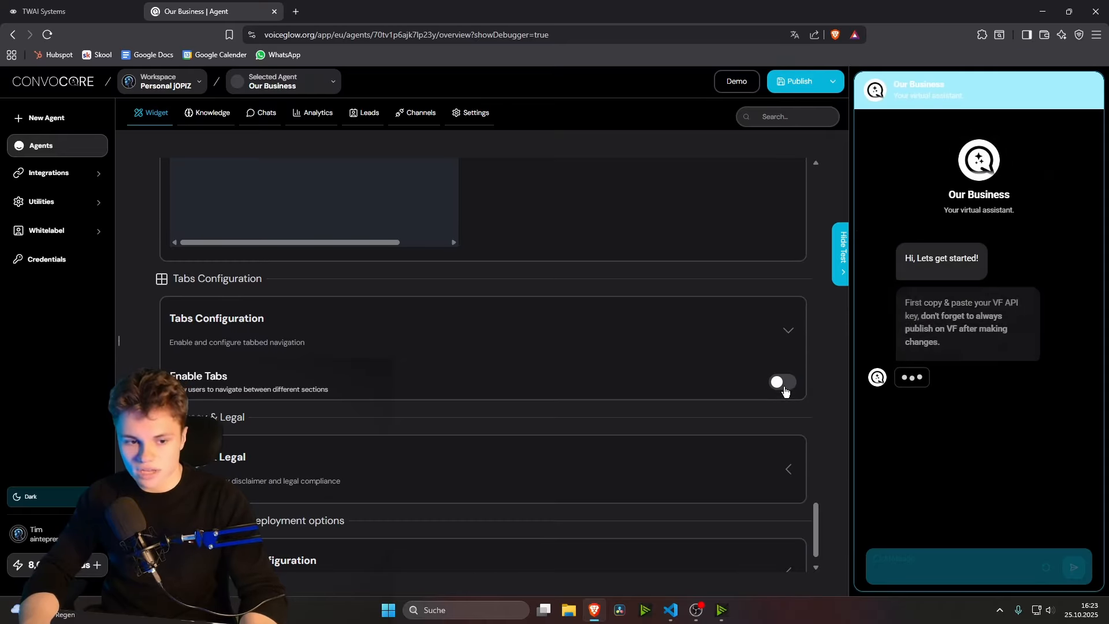
left_click(781, 388)
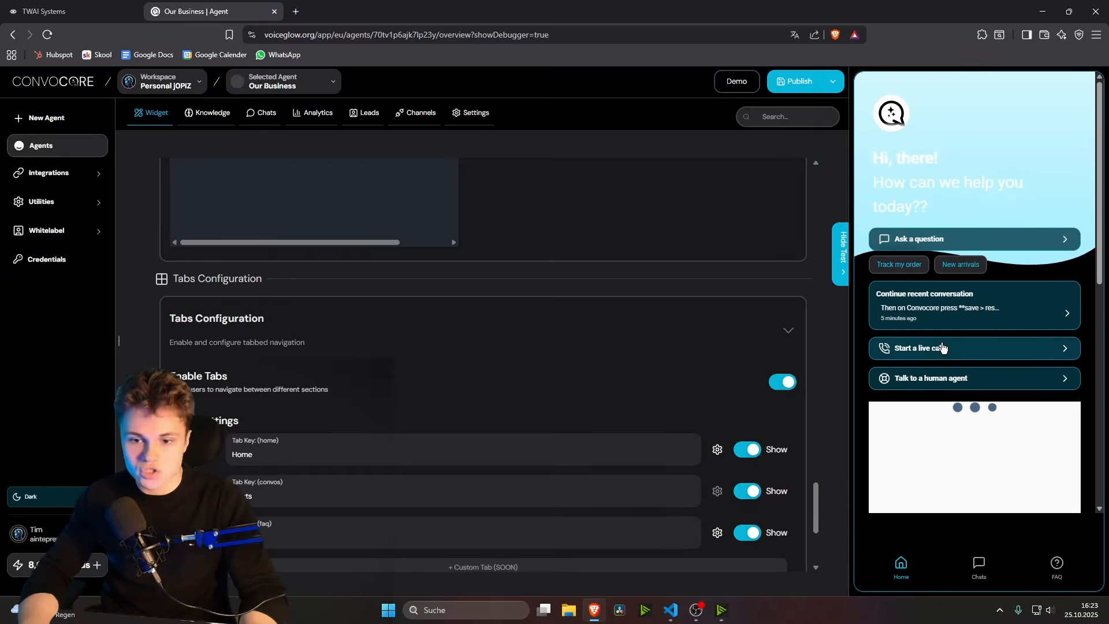
scroll(601, 393, "down", 2)
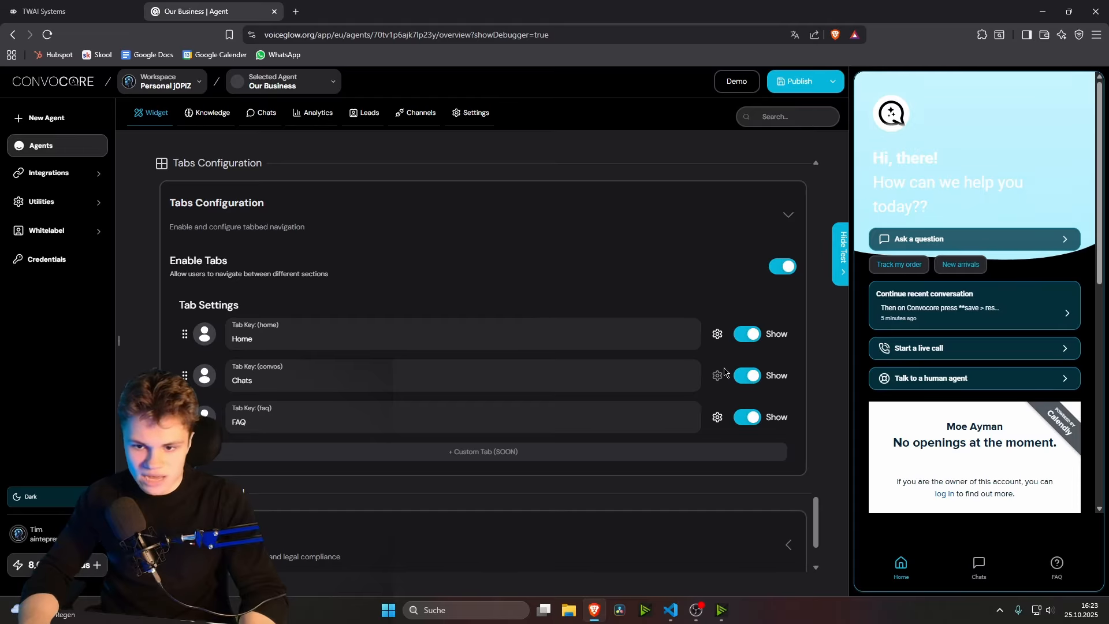
Preview the widget's Chats and FAQ tabs, and enable the custom FAQ option in the FAQ tab's settings
left_click(978, 565)
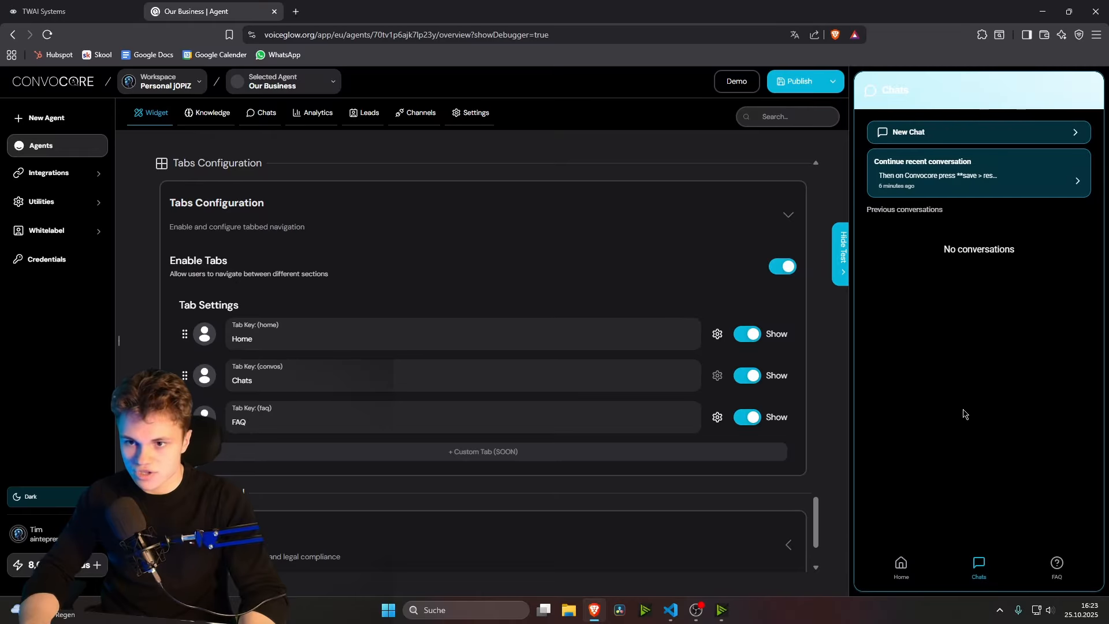
left_click(1056, 562)
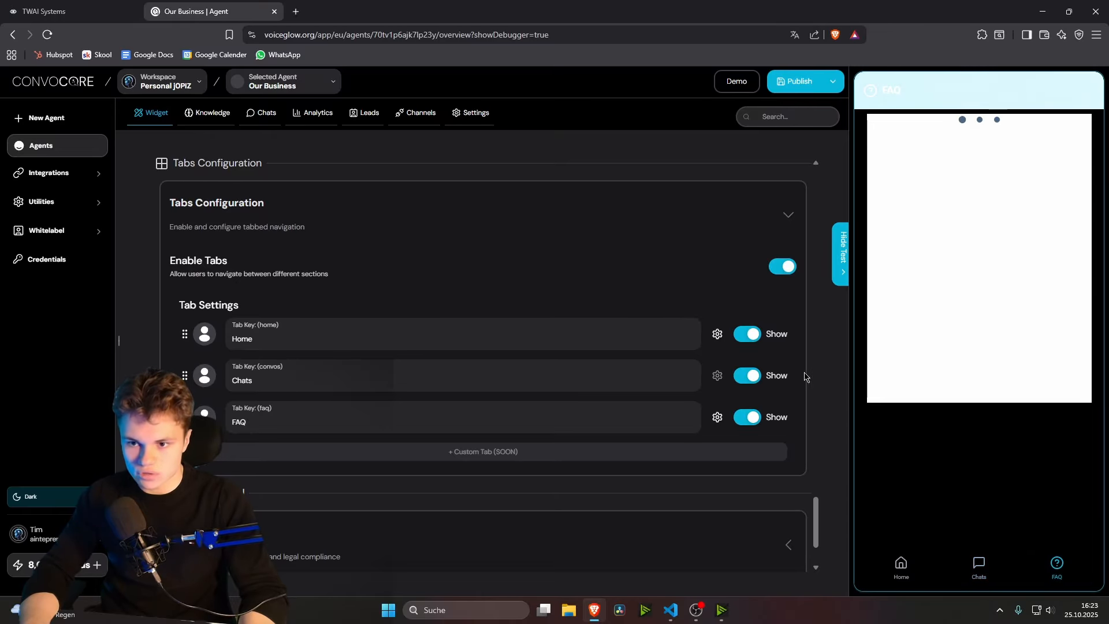
left_click(717, 417)
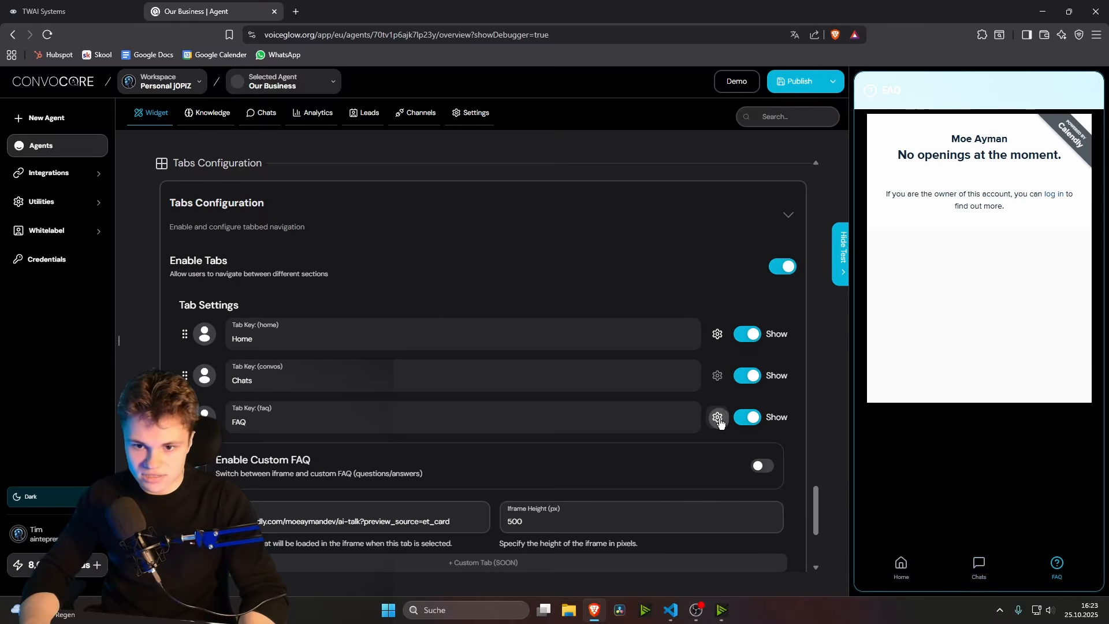
scroll(720, 423, "down", 2)
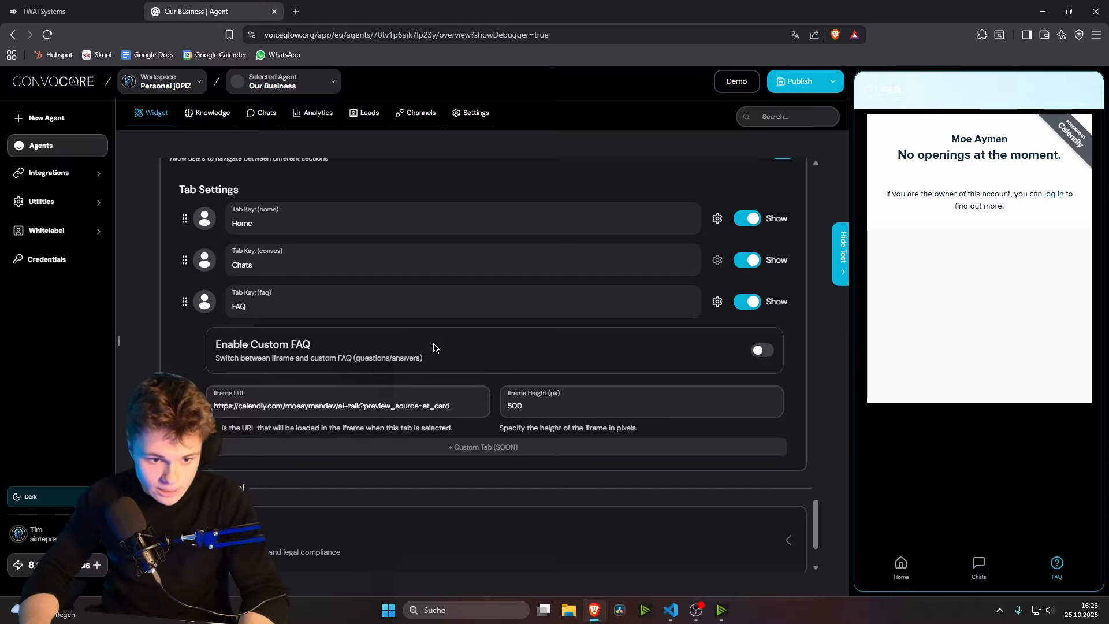
left_click(759, 352)
scroll(520, 334, "down", 3)
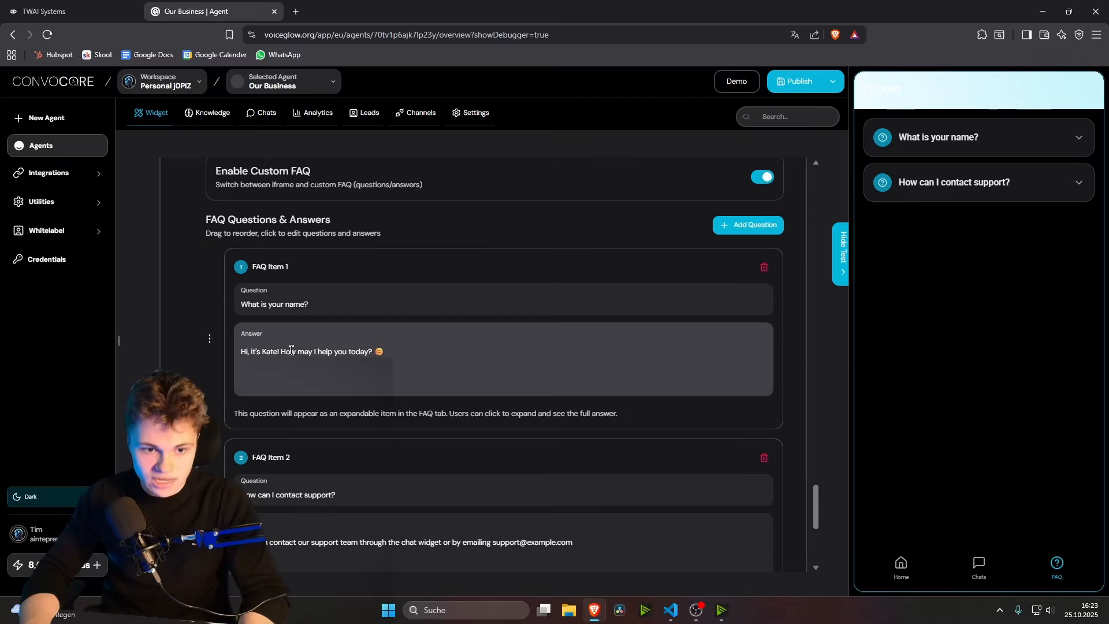
Review the default FAQ items and add another question to the FAQ list
scroll(346, 358, "down", 4)
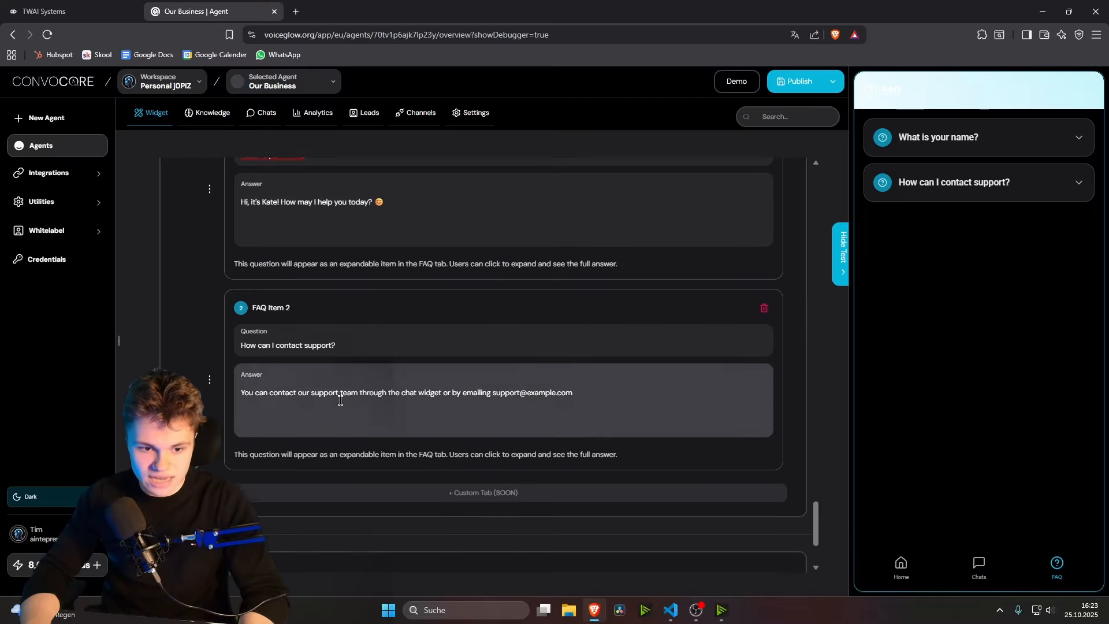
scroll(434, 410, "up", 1)
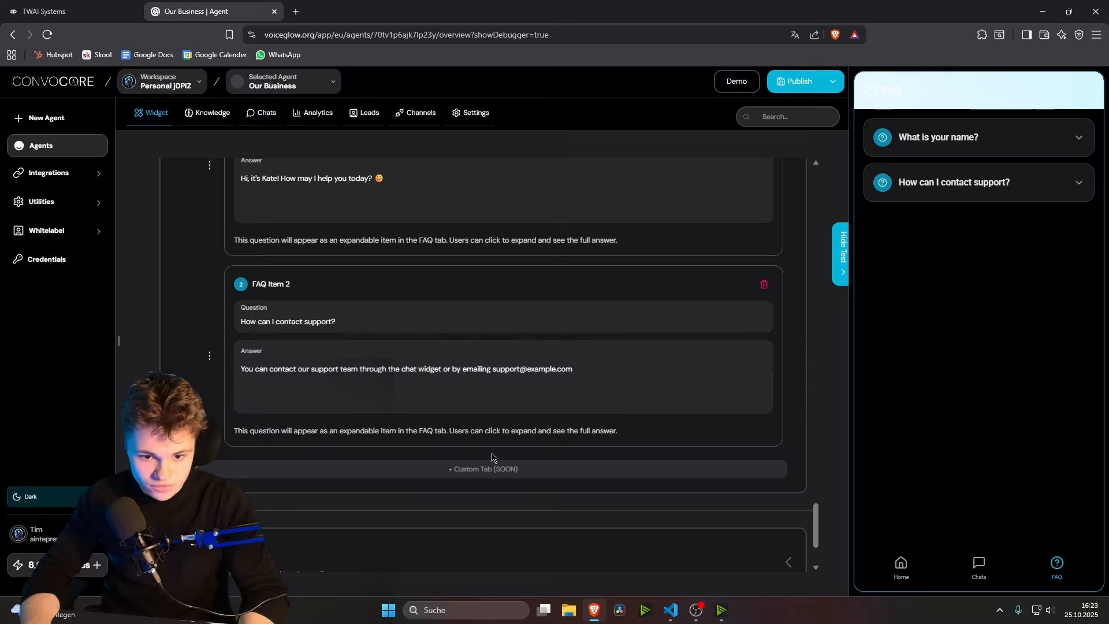
scroll(497, 462, "up", 5)
left_click(748, 340)
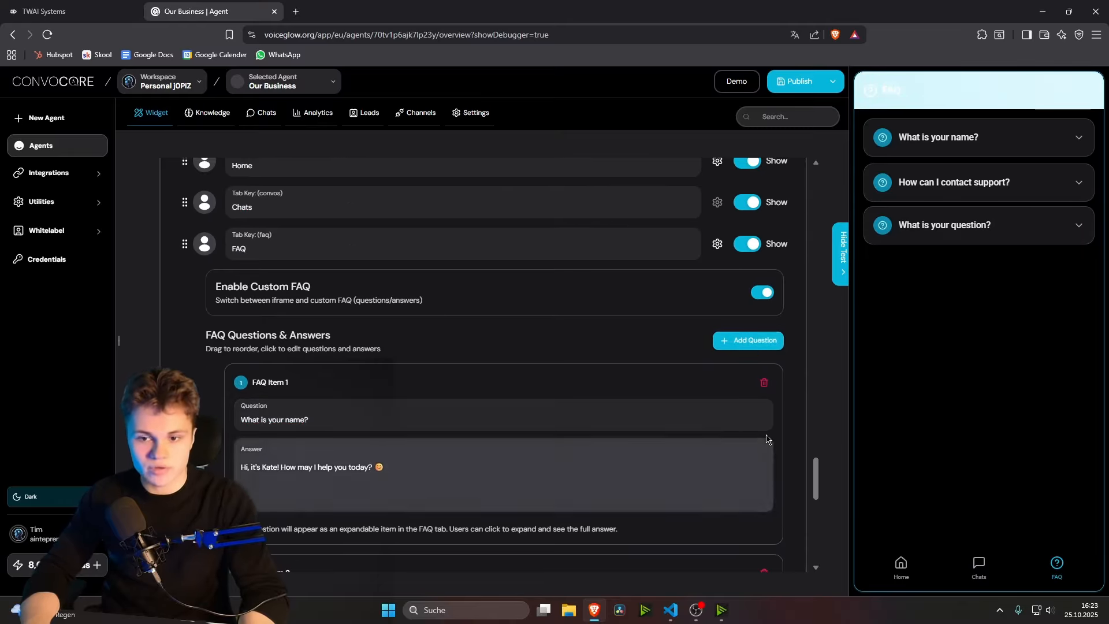
scroll(736, 409, "up", 2)
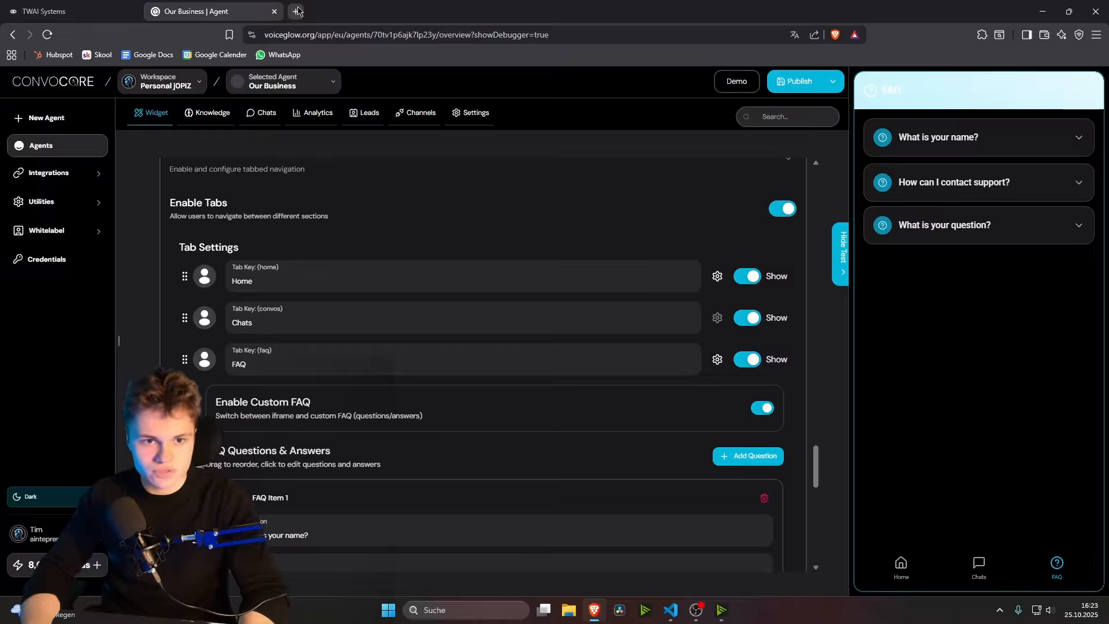
Open twaisystems.com in a new browser tab and show the FAQ section of its embedded chat widget
left_click(298, 11)
type("twa")
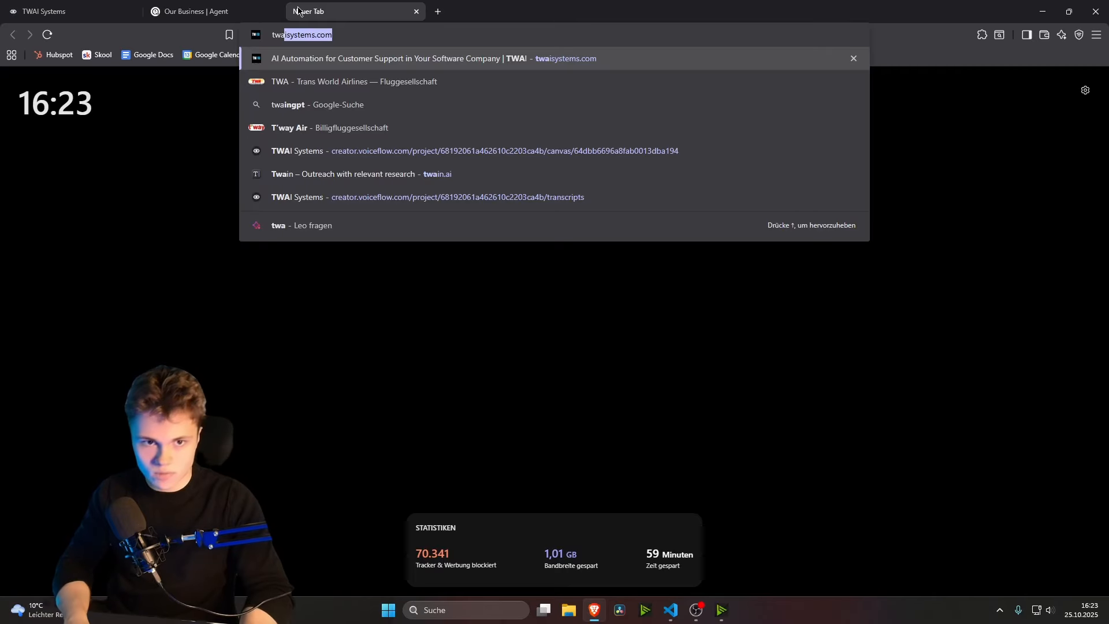
key("Return")
scroll(652, 288, "down", 15)
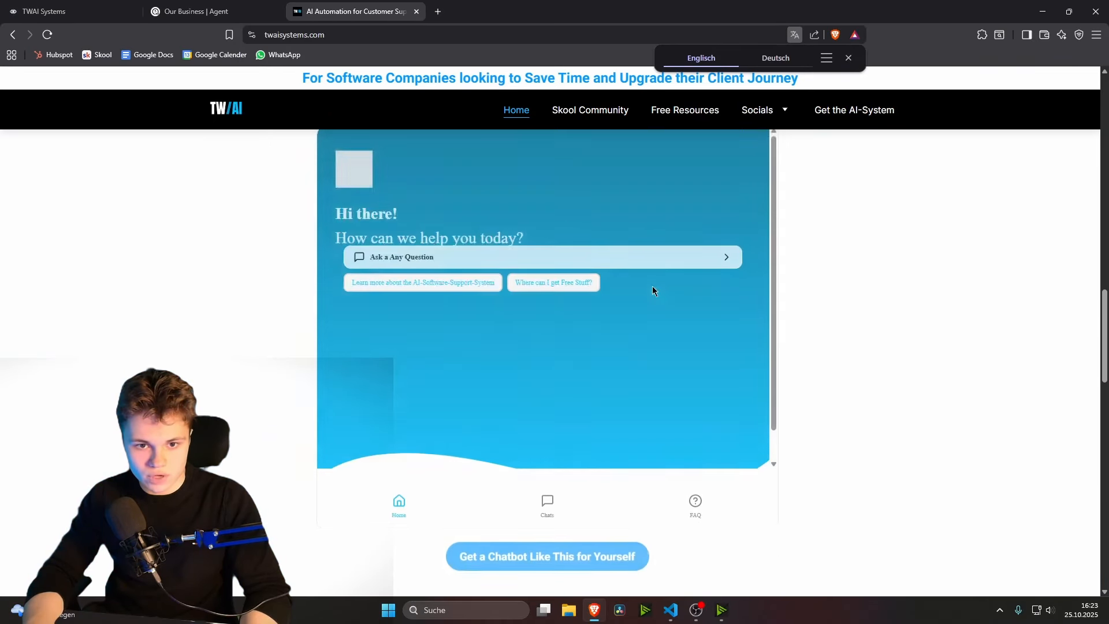
left_click(696, 503)
scroll(695, 411, "up", 2)
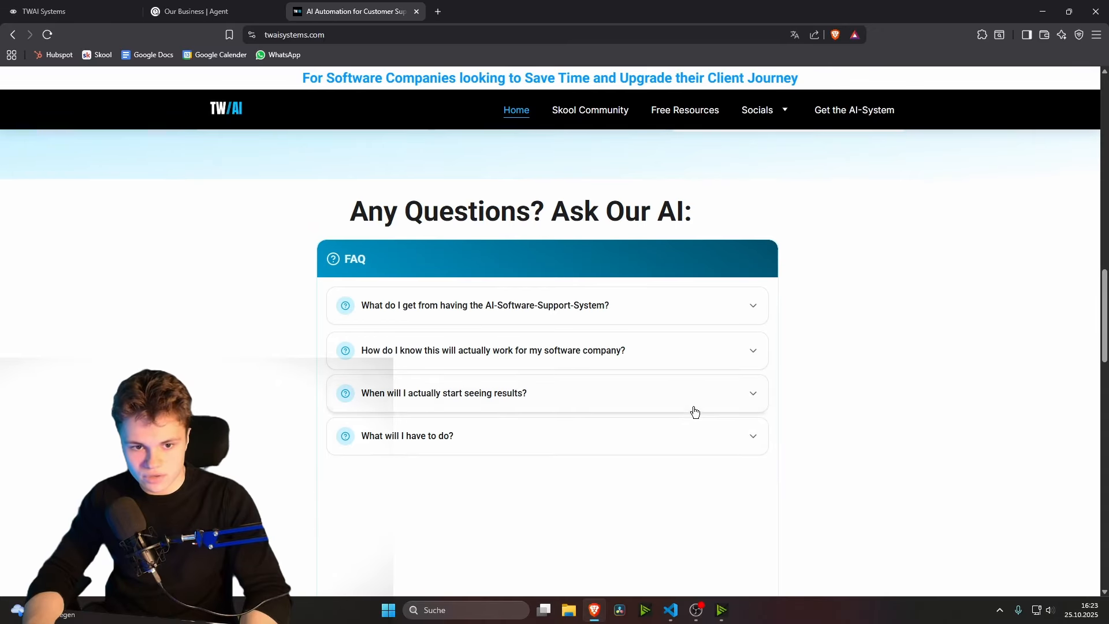
Expand the FAQ answers on what to do and when results start, and view the embedded widget's Chats and Home tabs
left_click(745, 435)
left_click(753, 395)
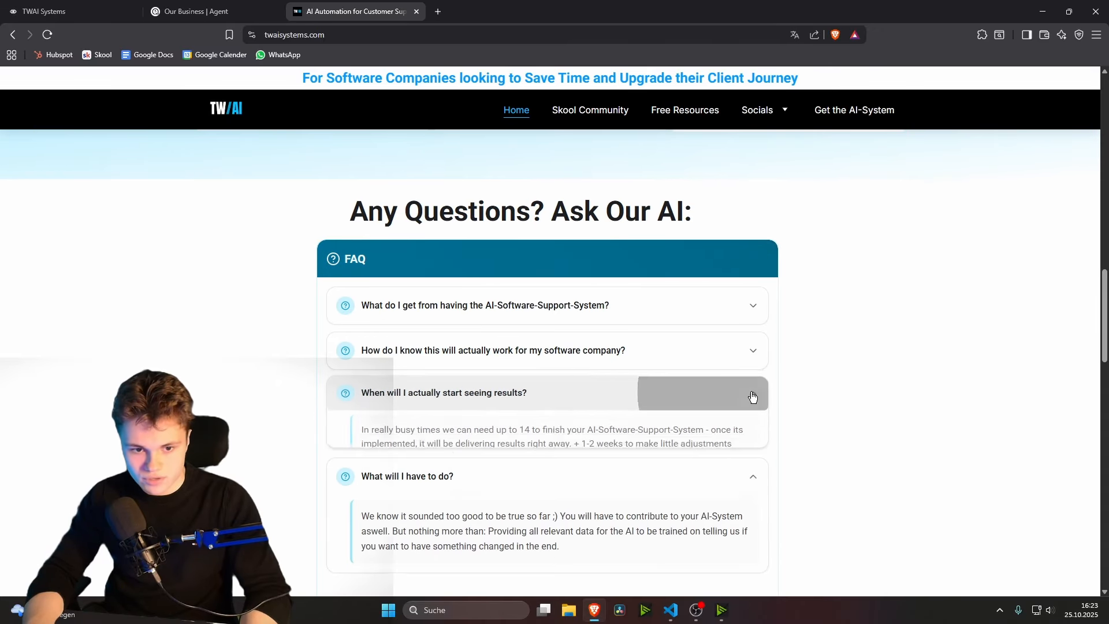
scroll(752, 396, "down", 5)
left_click(552, 393)
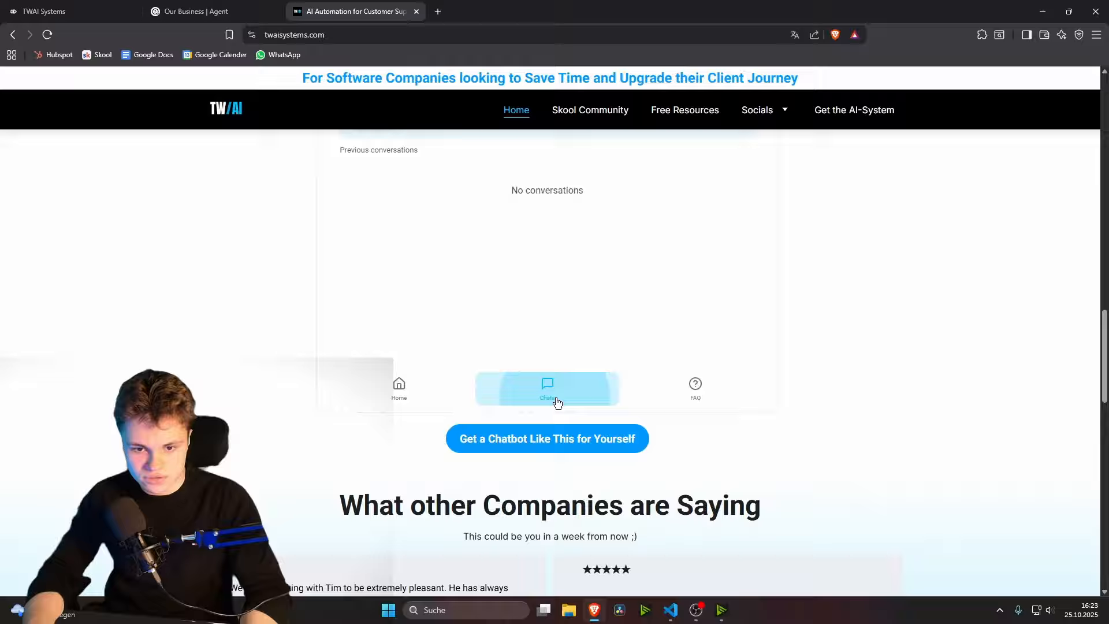
left_click(413, 392)
scroll(625, 410, "up", 2)
Return to the Convocore agent, open the Home tab's settings, and show the Home tab in the widget preview
left_click(196, 12)
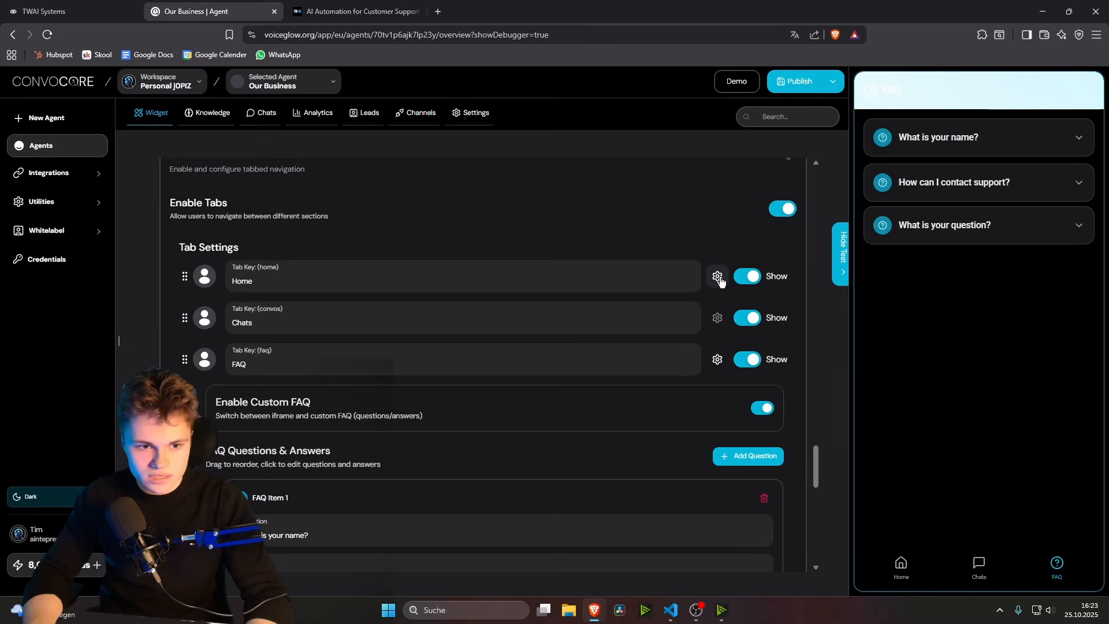
left_click(717, 277)
scroll(718, 279, "down", 1)
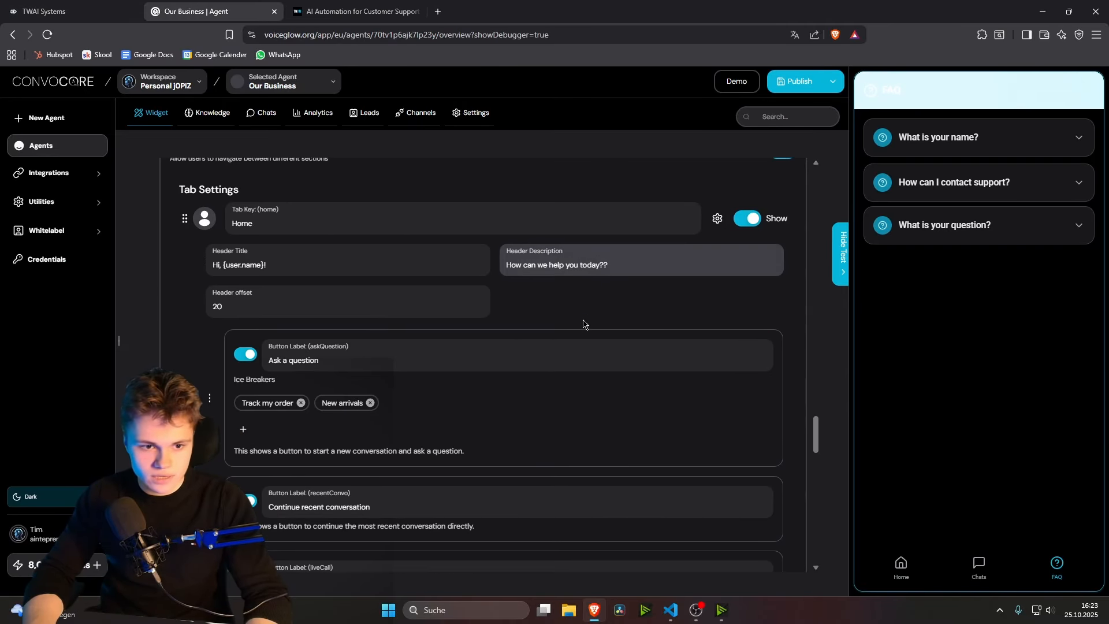
left_click(901, 565)
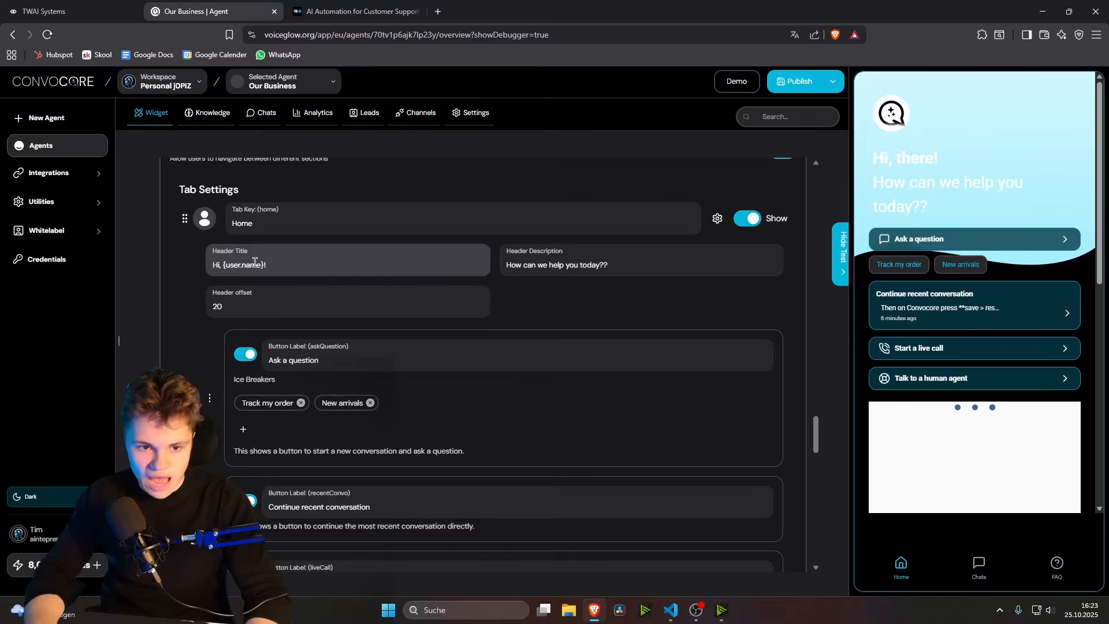
Examine the Home tab's header description, header offset and ask-question button label fields
left_click(611, 265)
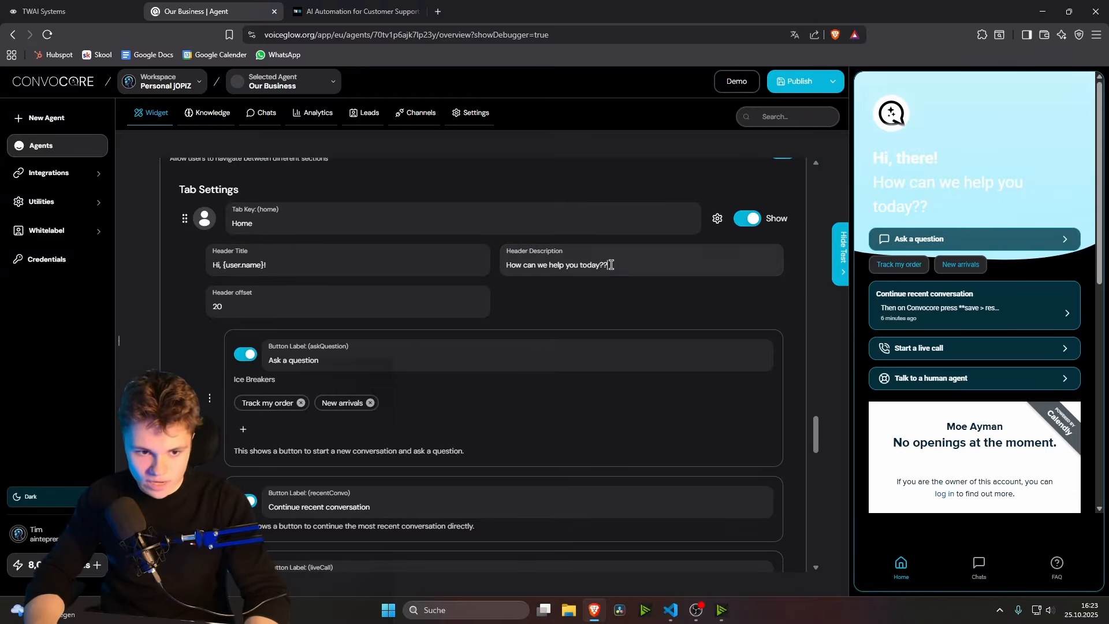
left_click(268, 309)
key("BackSpace")
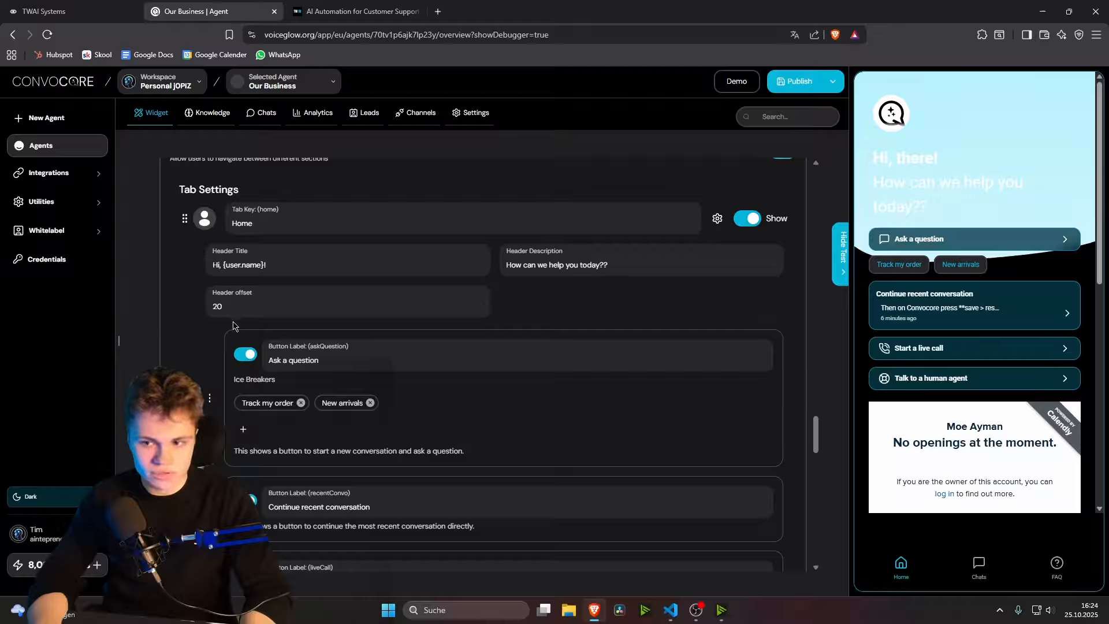
left_click(333, 362)
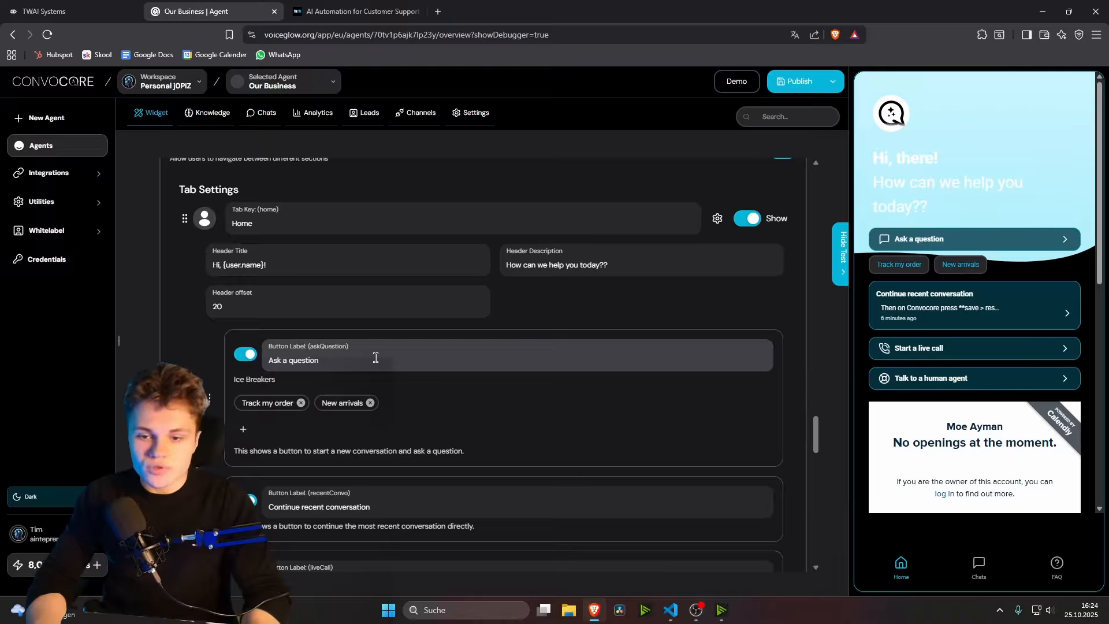
Replace the "Track my order" ice breaker of the ask-question button with "Ask about Product 1"
scroll(388, 359, "down", 2)
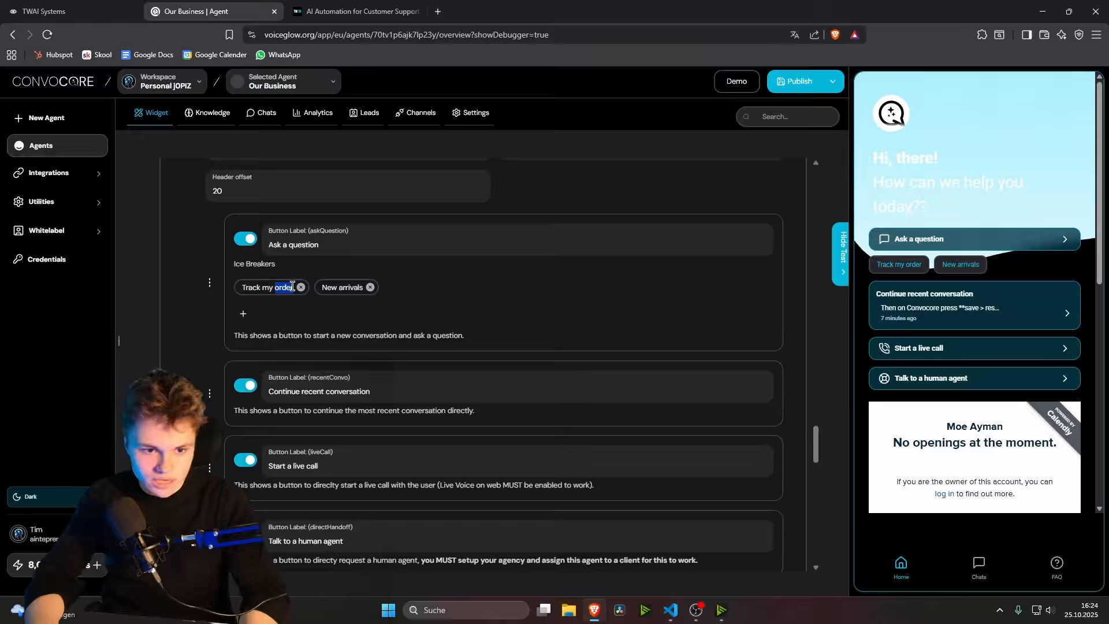
left_click(244, 314)
left_click(301, 289)
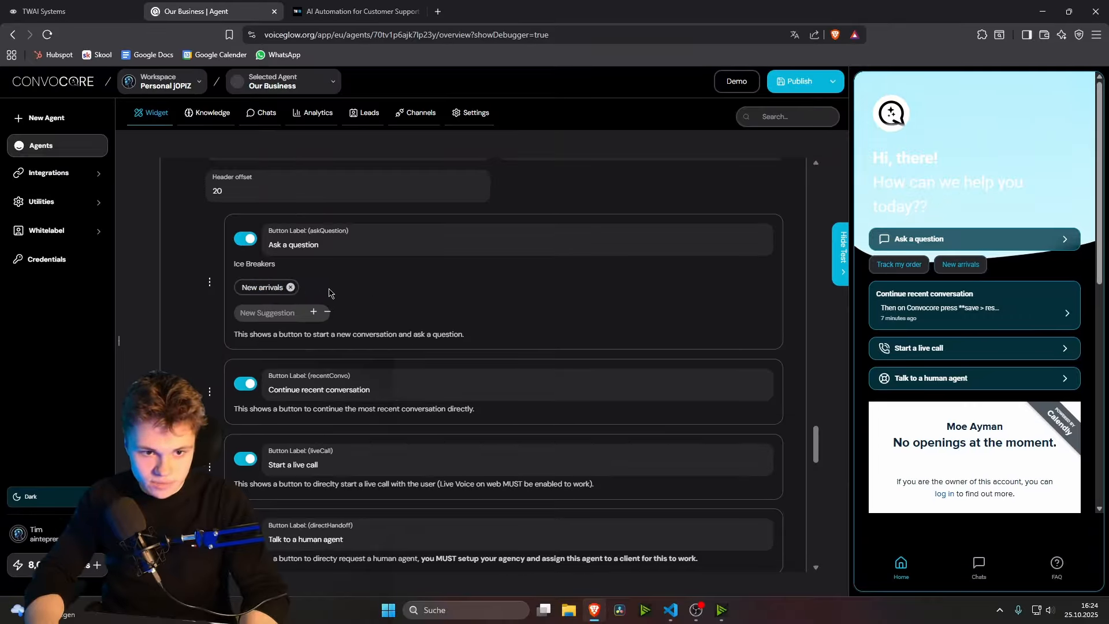
left_click(275, 312)
type("Ask")
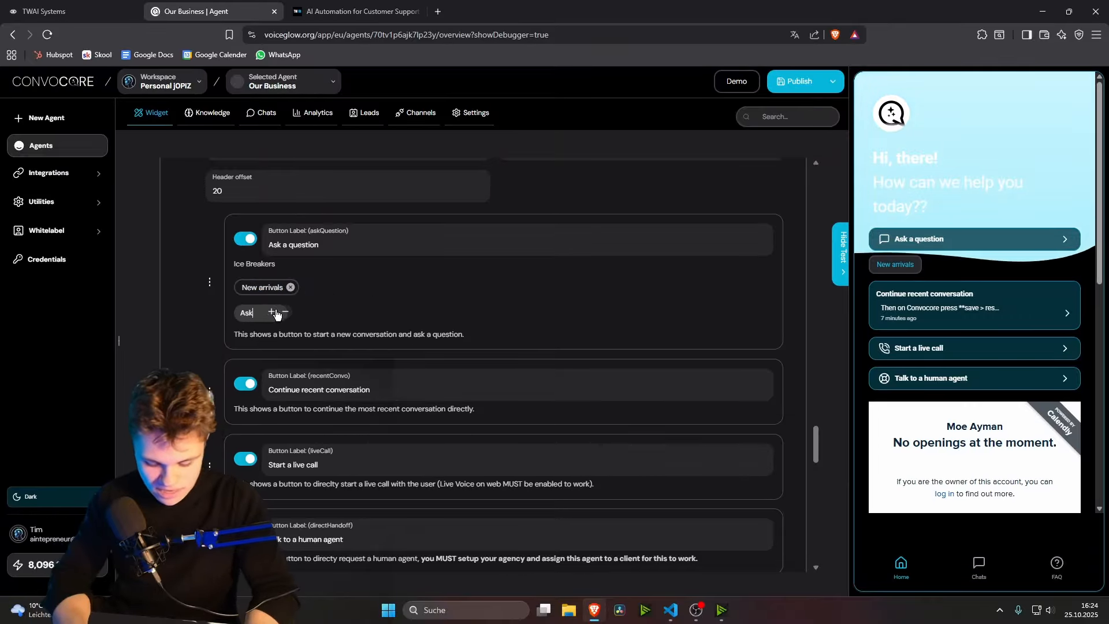
type(" about Product 1")
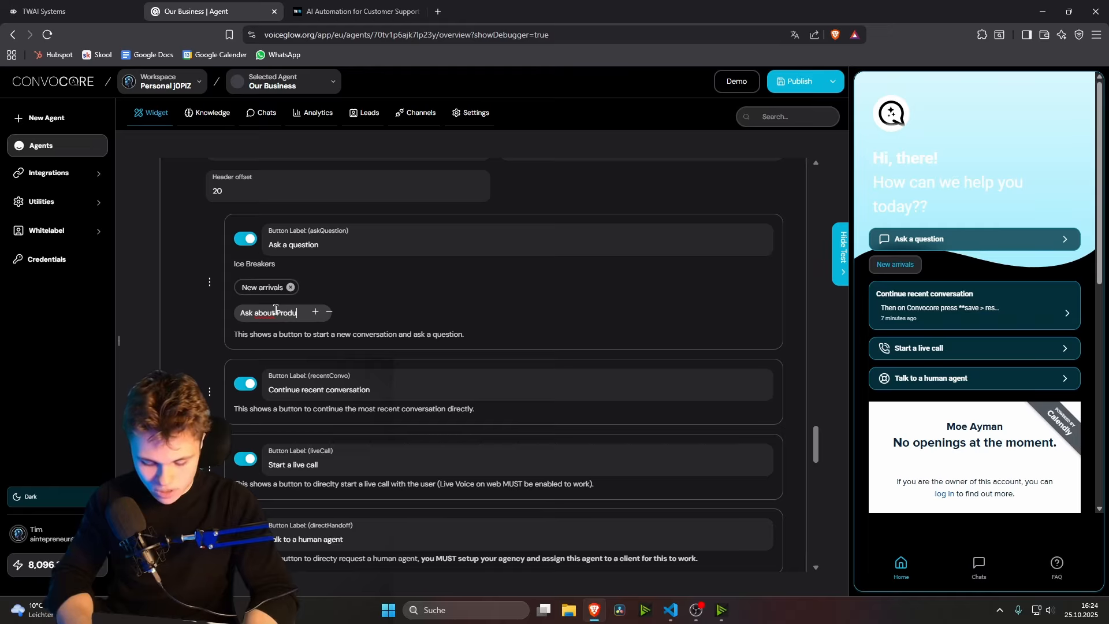
left_click(328, 312)
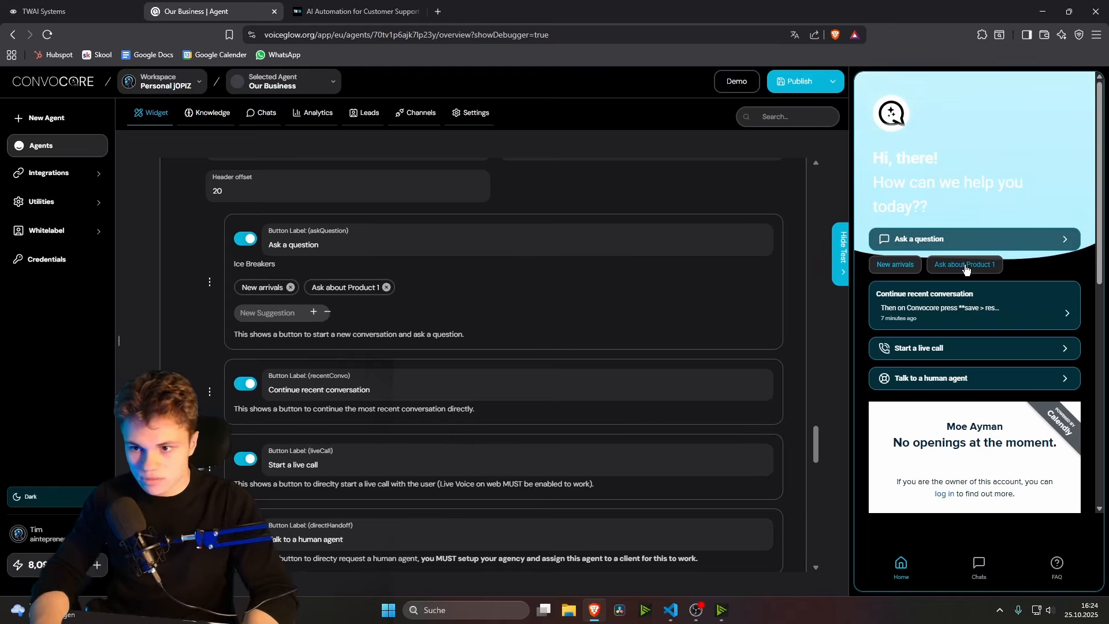
Test the "Ask about Product 1" ice breaker in the widget preview, and return to the widget's Home tab
left_click(970, 266)
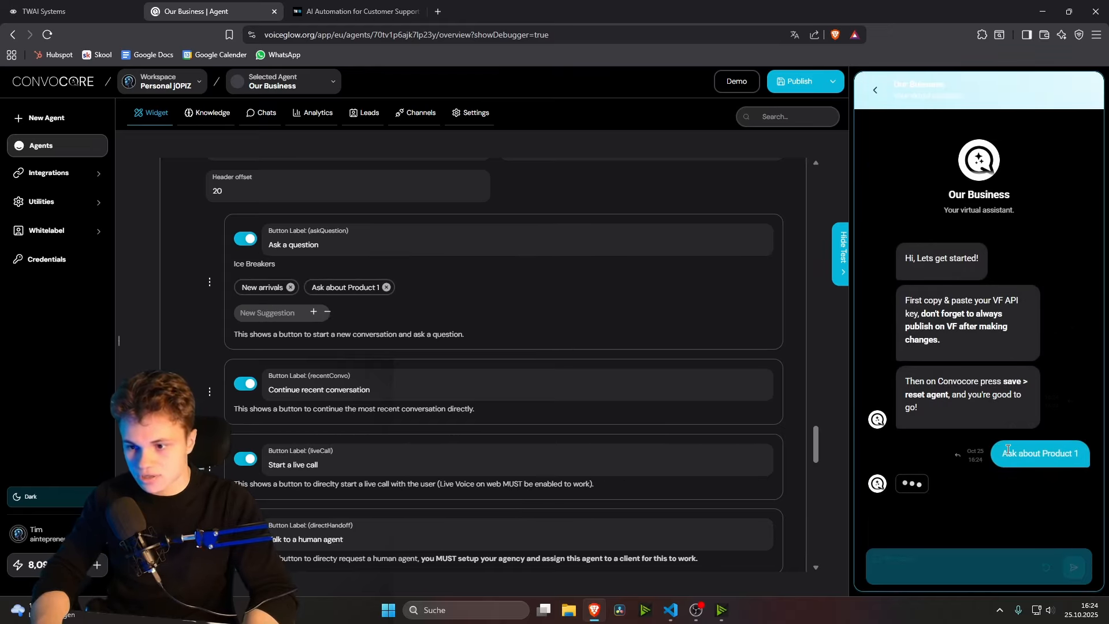
left_click(874, 91)
left_click(900, 563)
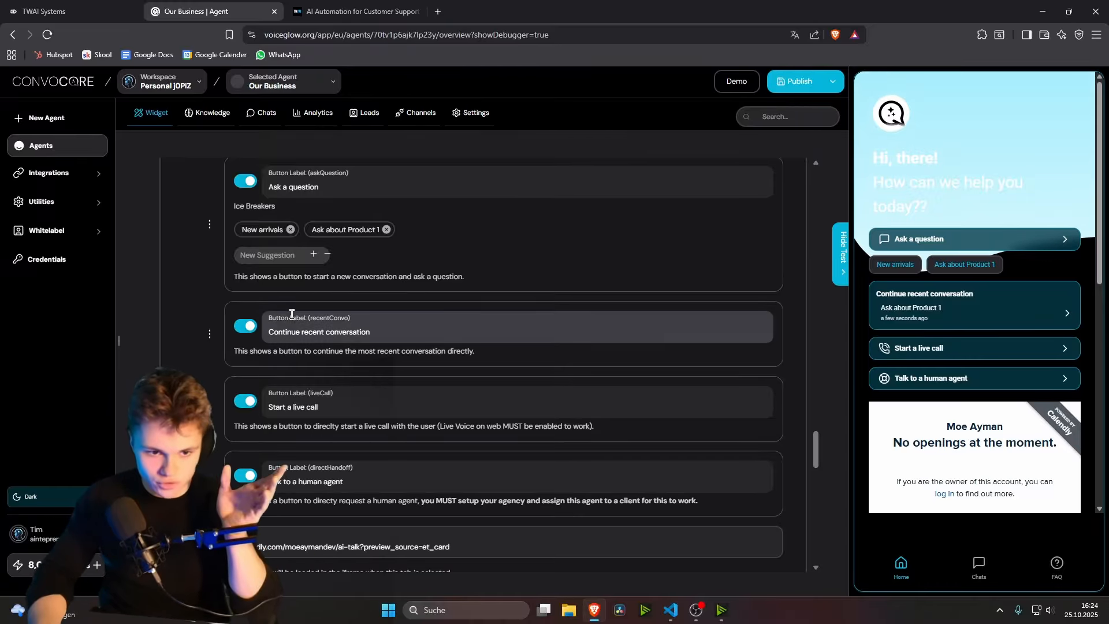
Review the Home tab's recent conversation, live call and handoff button settings, and test "Talk to a human agent" in the preview
scroll(235, 365, "down", 1)
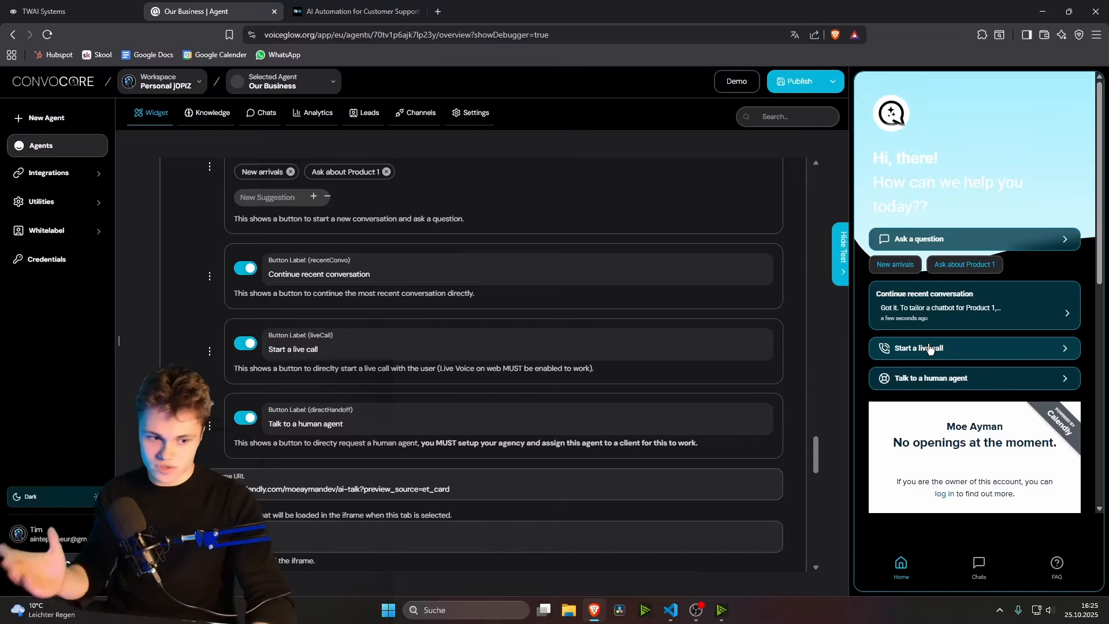
scroll(924, 349, "down", 1)
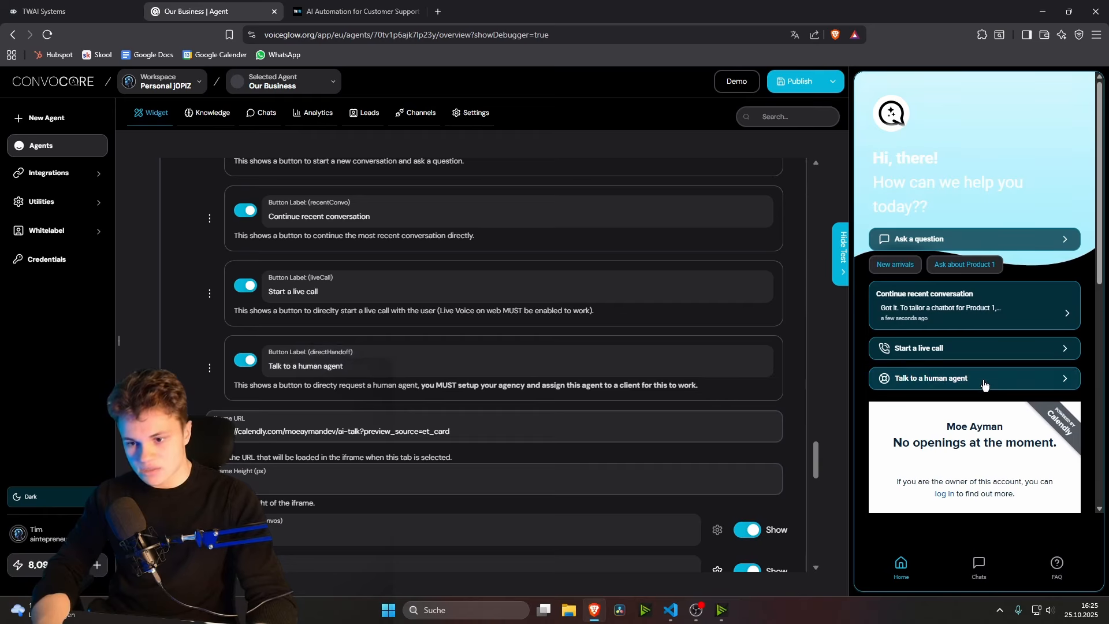
left_click(985, 385)
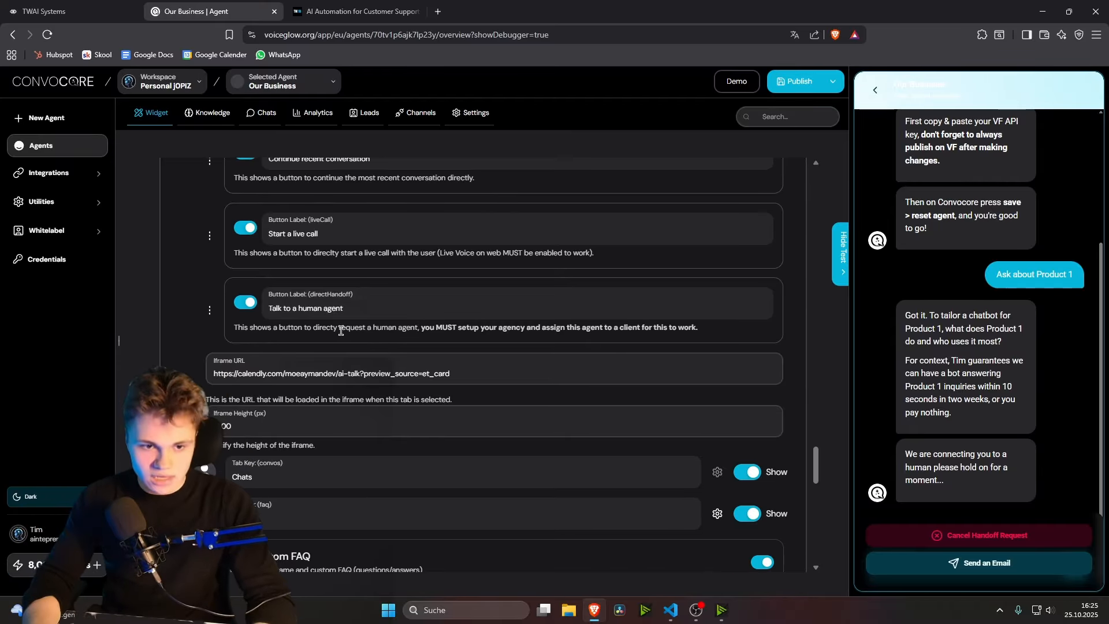
scroll(542, 319, "down", 1)
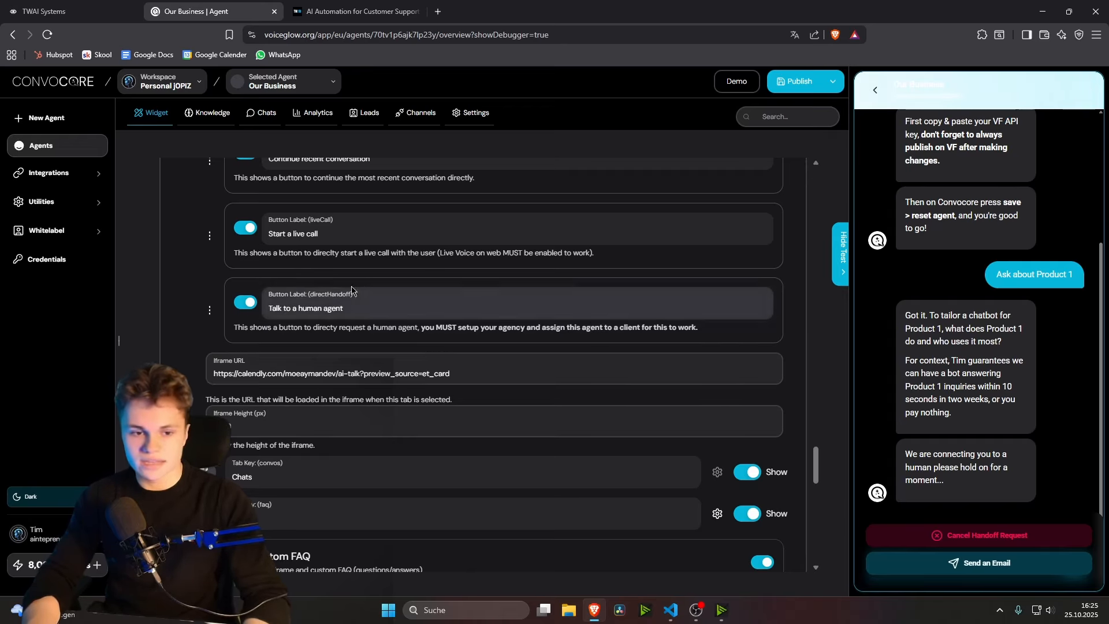
Expand the Privacy & Legal section, enable the privacy disclaimer, and review its text, policy URL and button label fields
scroll(791, 439, "down", 6)
left_click(789, 434)
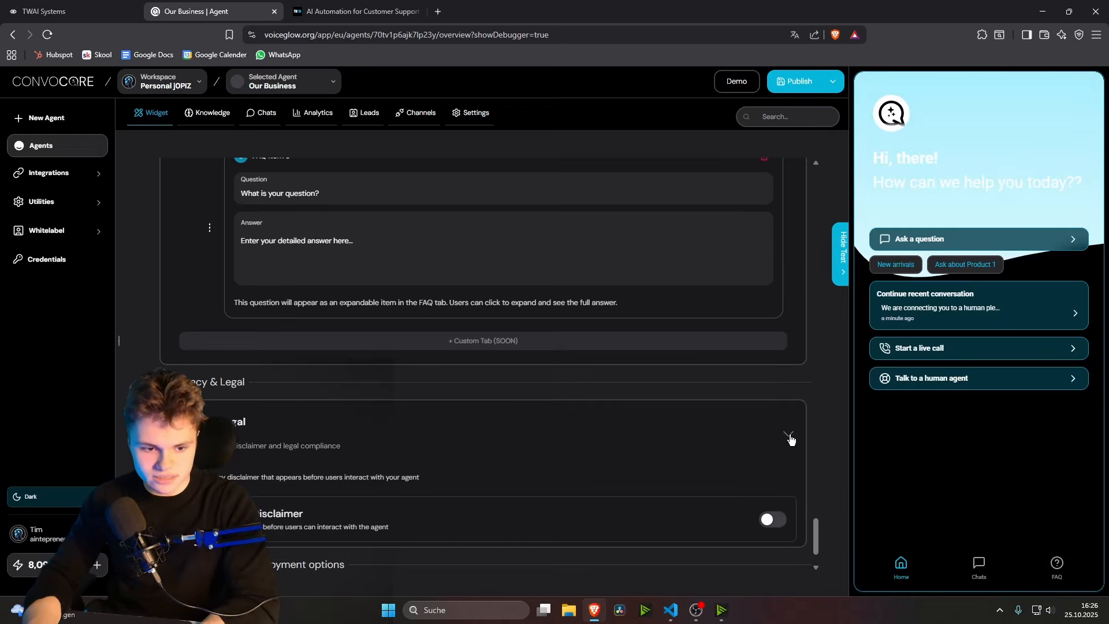
scroll(751, 404, "down", 4)
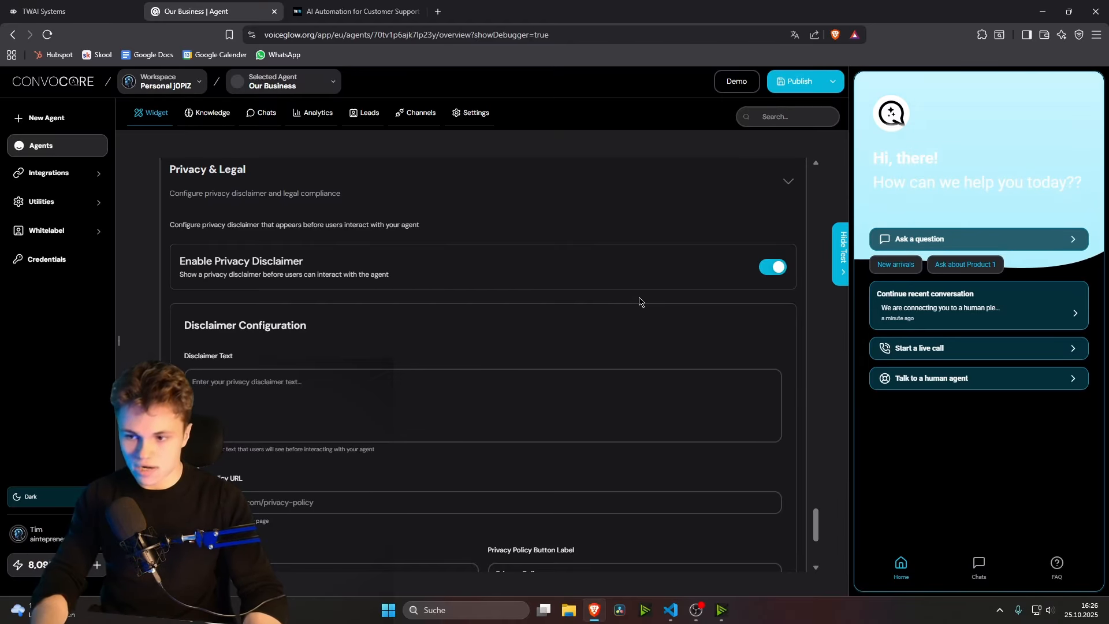
scroll(462, 312, "down", 1)
left_click(264, 342)
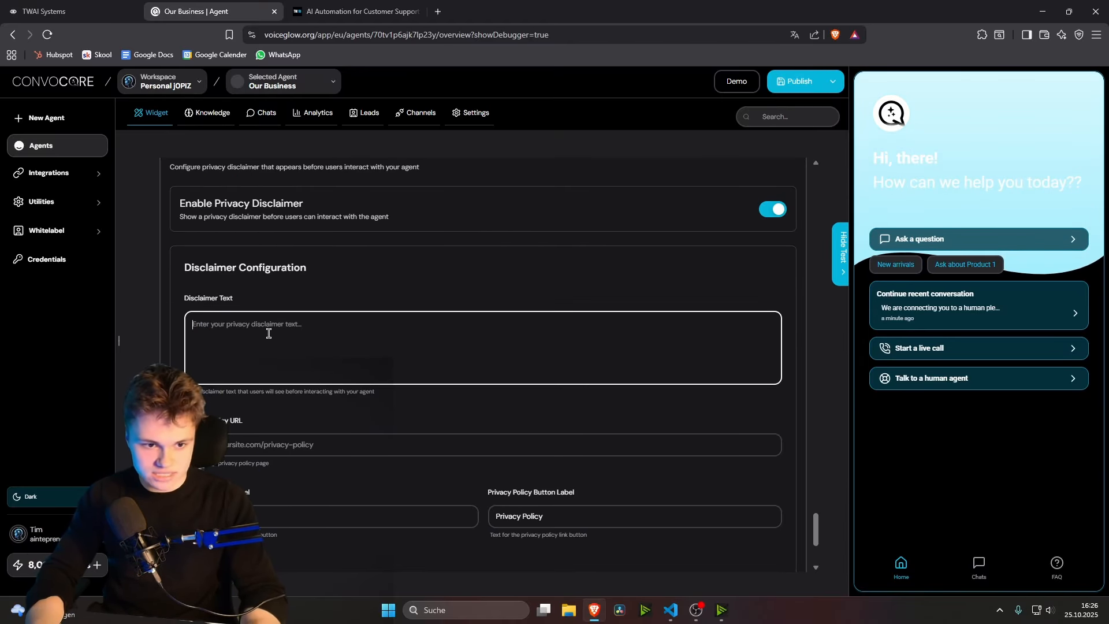
scroll(263, 335, "down", 2)
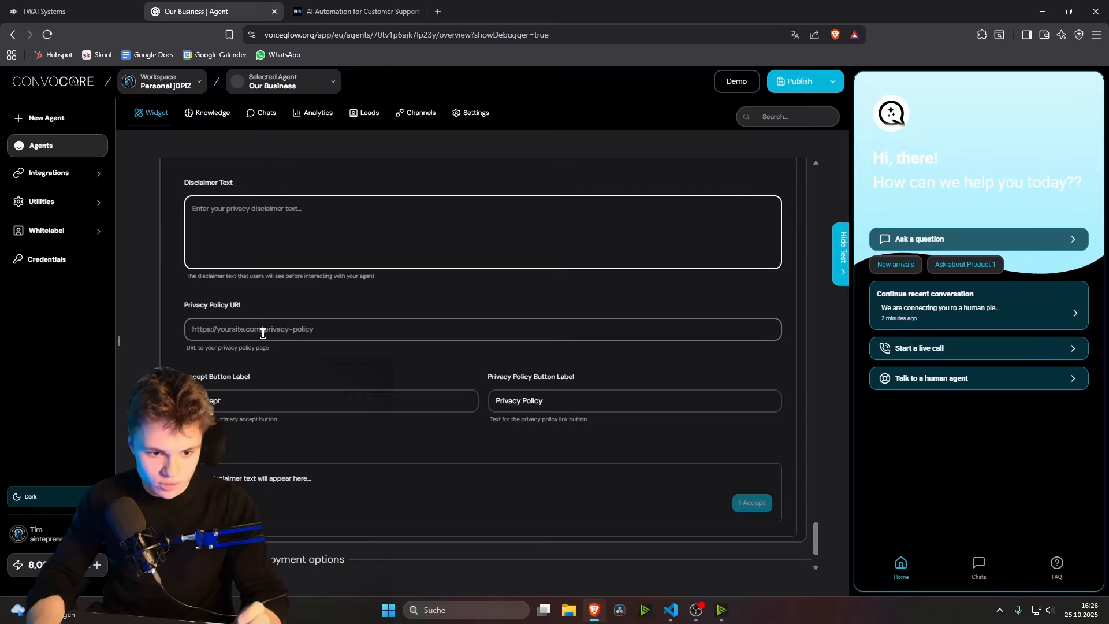
Expand the configuration section under the deployment options, review its embed settings and script code, and look over the Knowledge Base sources
left_click(263, 334)
scroll(527, 317, "down", 1)
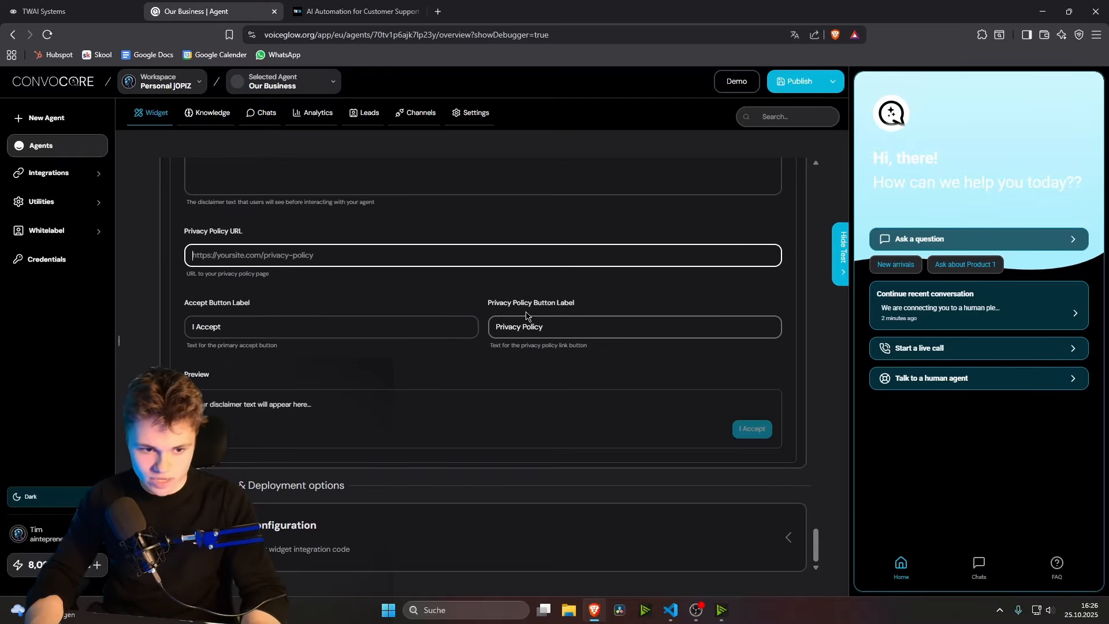
left_click(800, 527)
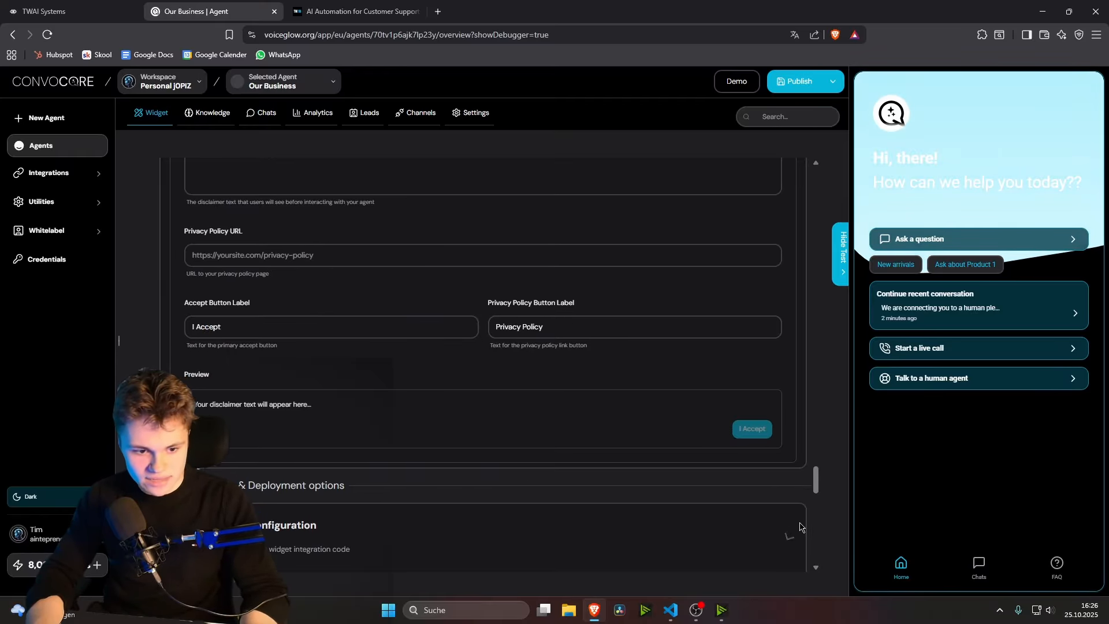
scroll(744, 525, "down", 5)
scroll(715, 510, "down", 1)
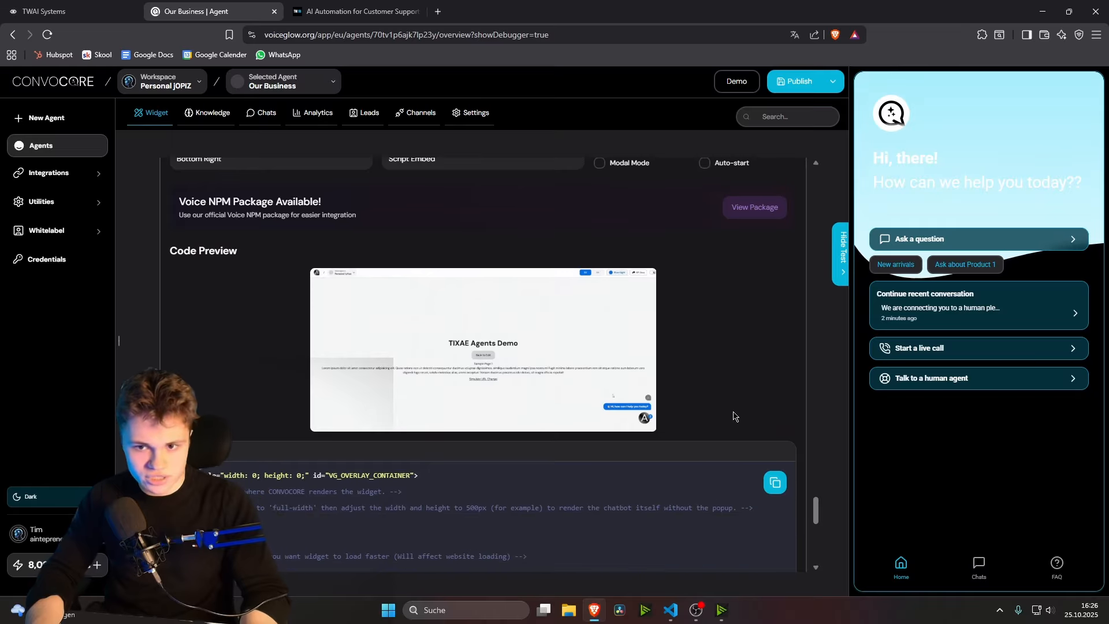
scroll(738, 396, "down", 3)
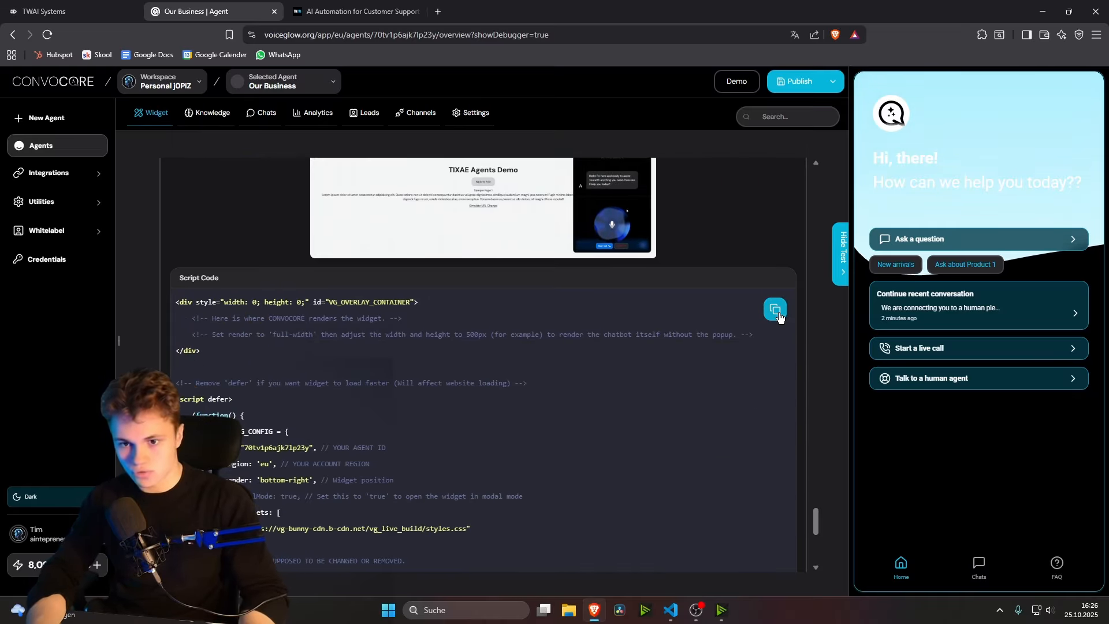
scroll(779, 317, "down", 5)
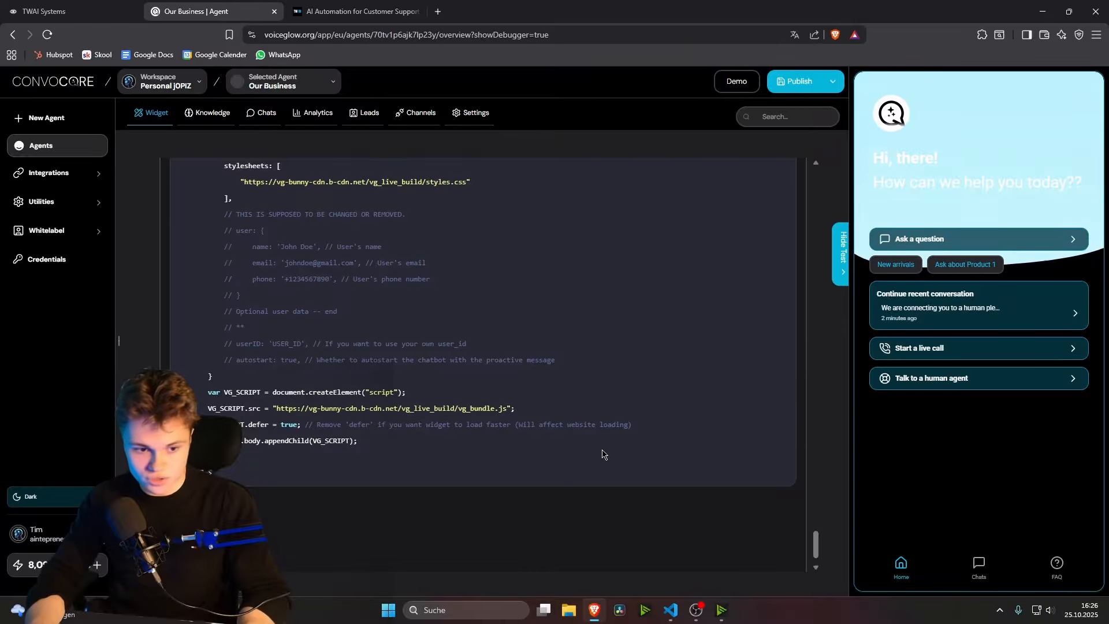
scroll(747, 391, "up", 5)
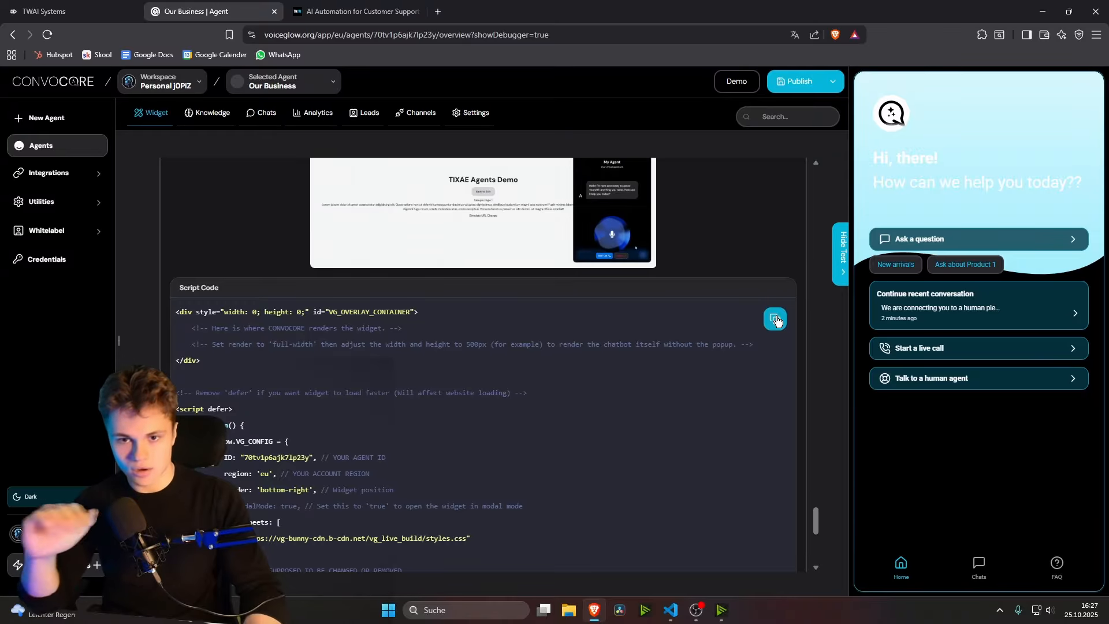
scroll(833, 354, "up", 4)
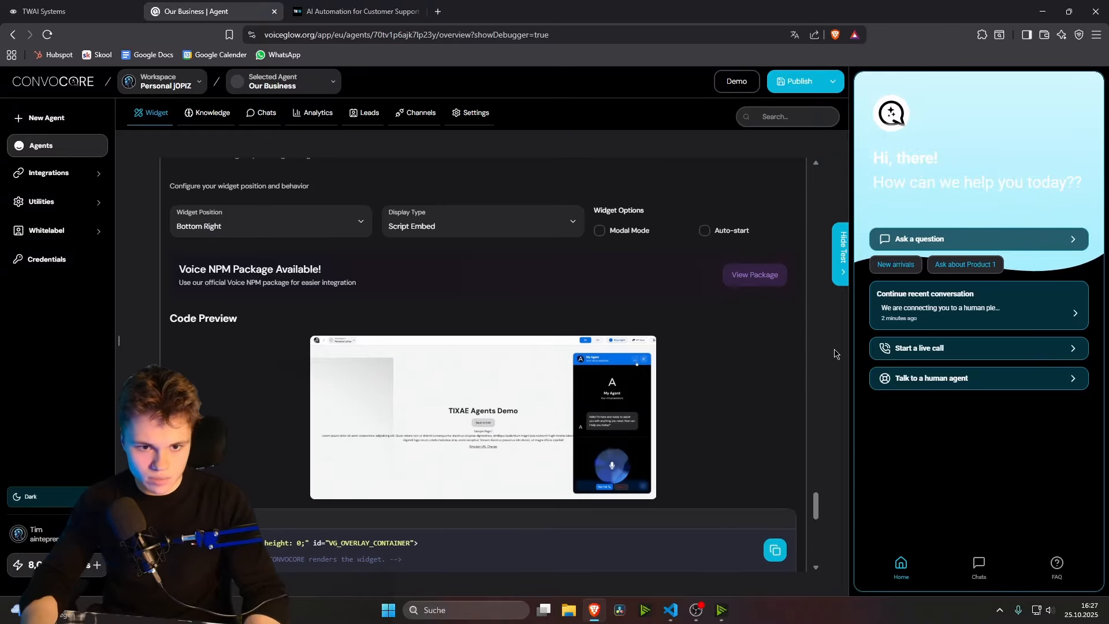
scroll(700, 414, "up", 5)
left_click(219, 118)
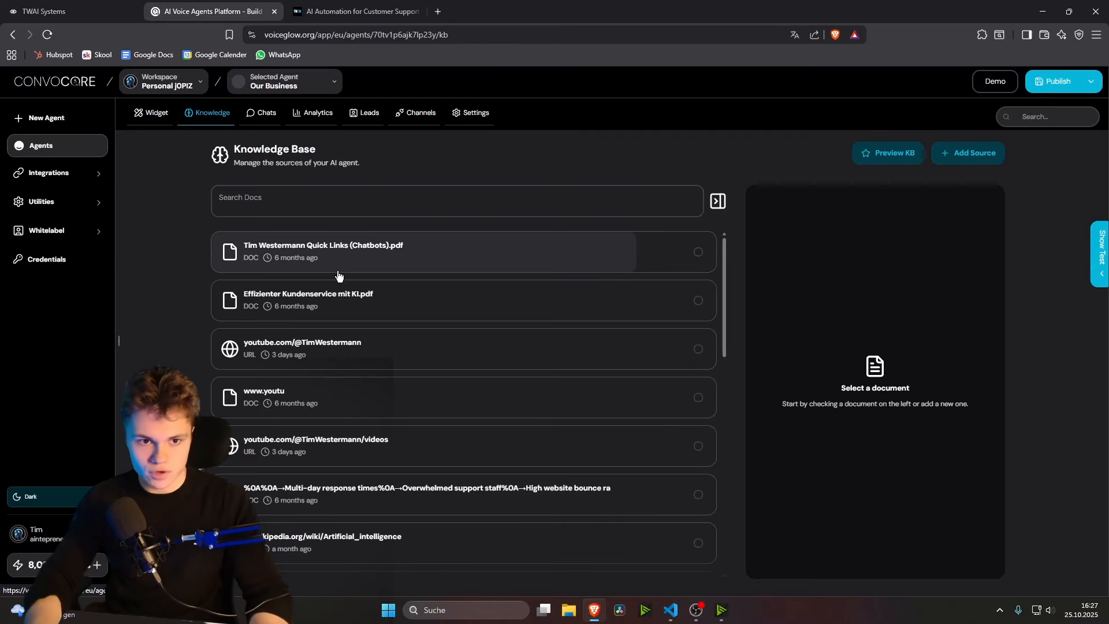
Open the recorded conversation in Chats and take over handling of the chat from the AI
left_click(263, 112)
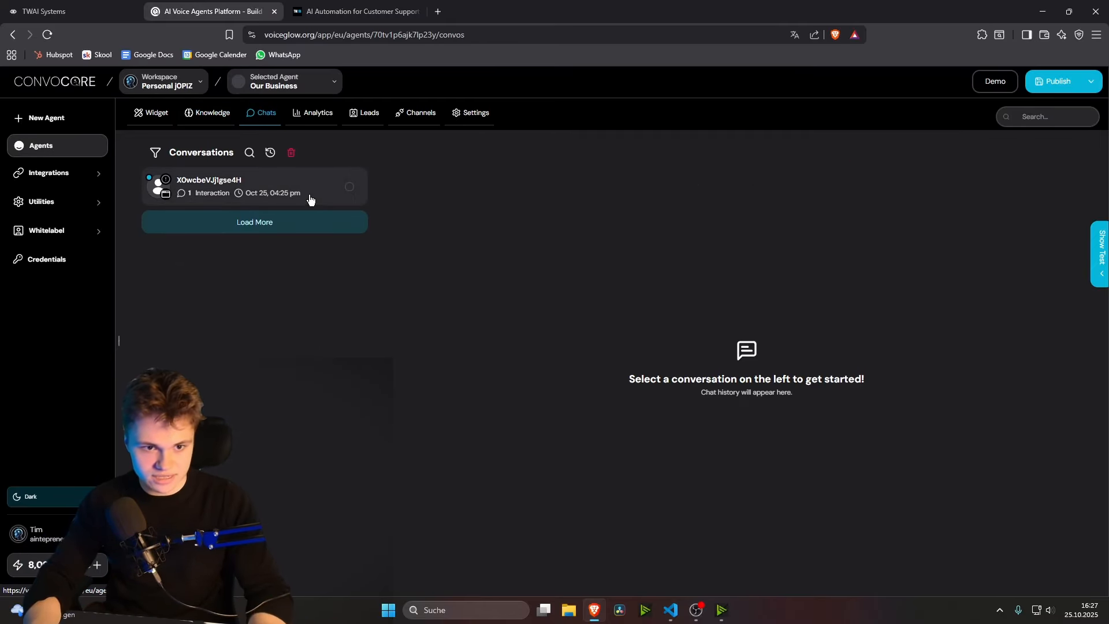
left_click(307, 194)
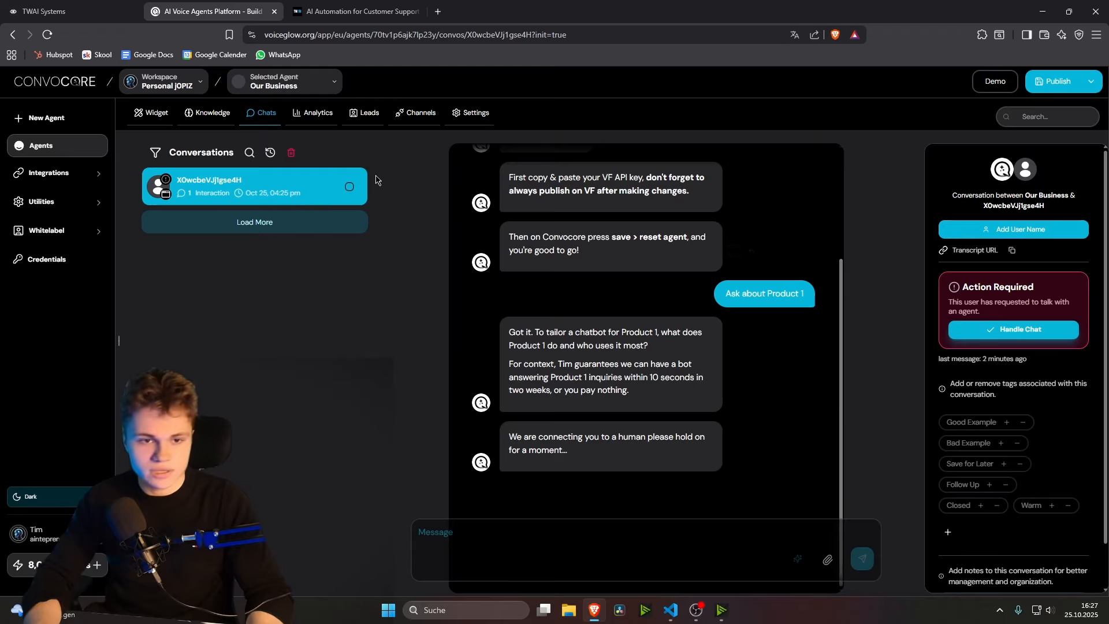
left_click(1042, 331)
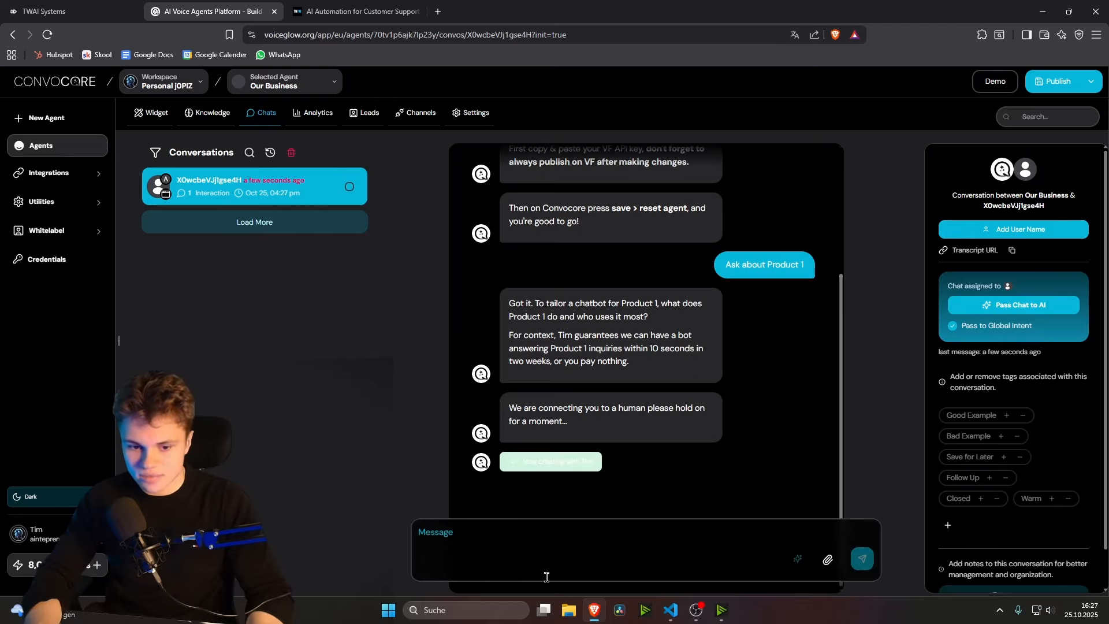
Send the reply "HELLO" in the conversation and pass the chat back to the AI
left_click(501, 551)
key("Caps_Lock")
type("HELLO")
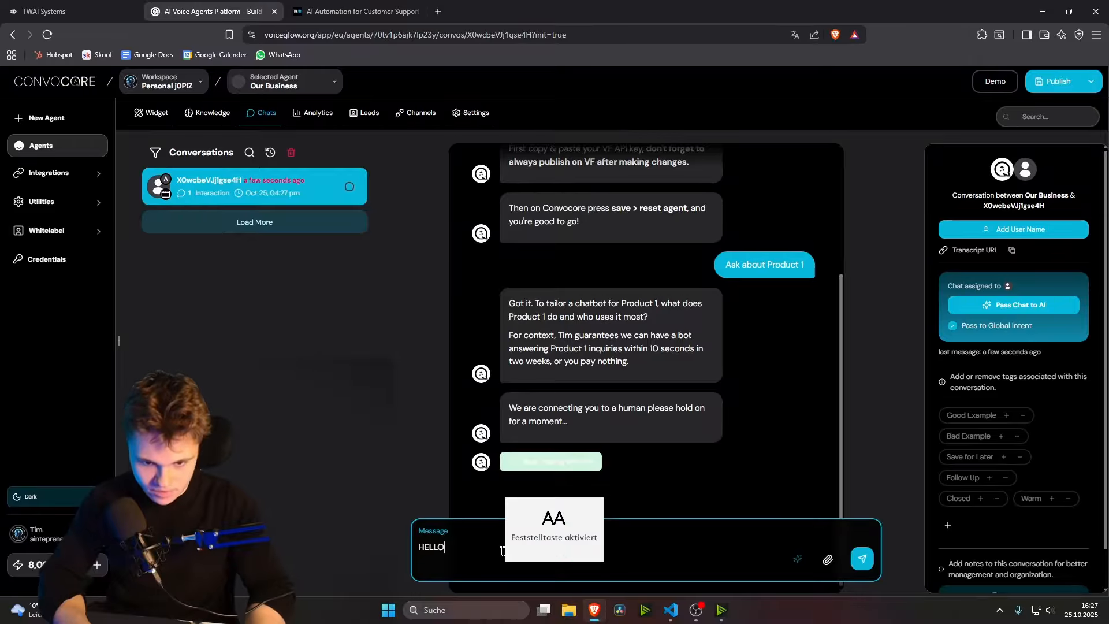
left_click(862, 558)
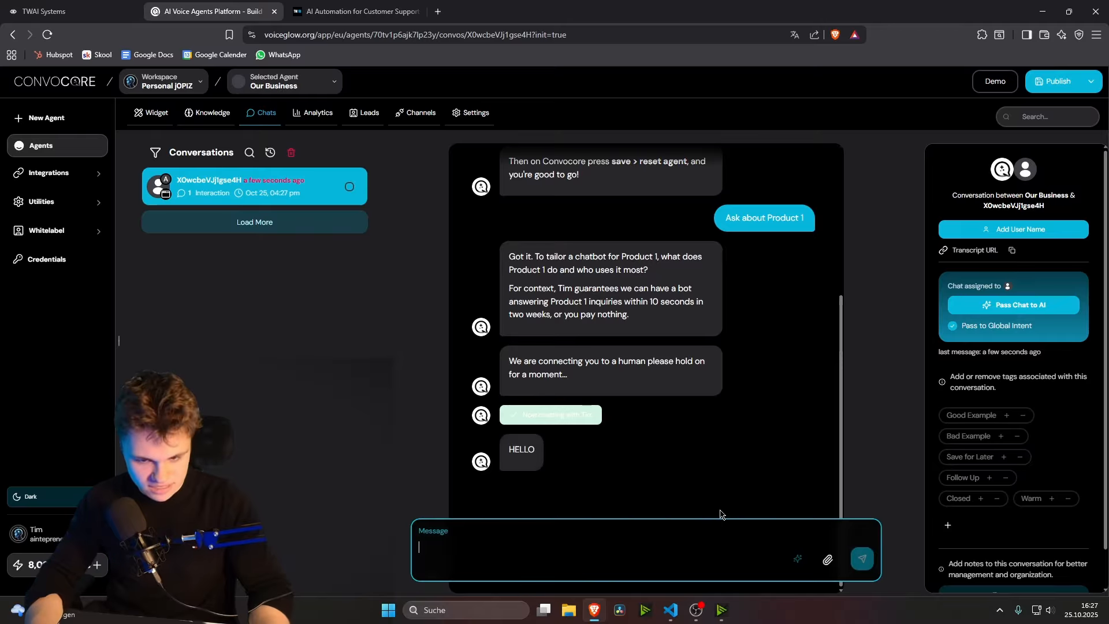
key("Caps_Lock")
left_click(1012, 305)
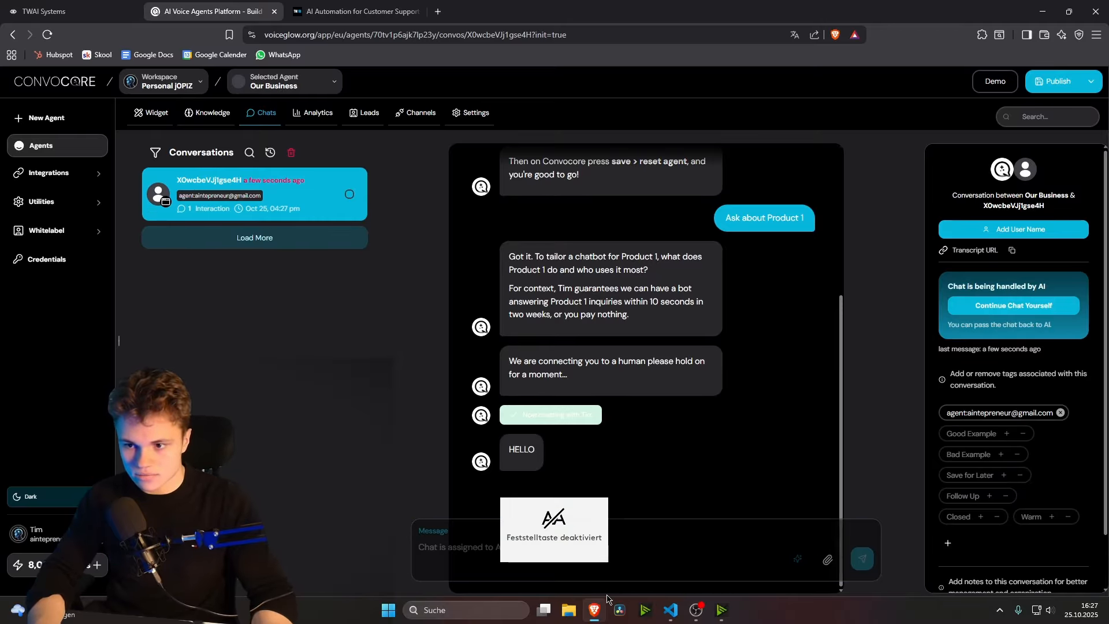
Show the agent's analytics for the All Time range and review the overview metrics, including average seconds per chat
left_click(313, 113)
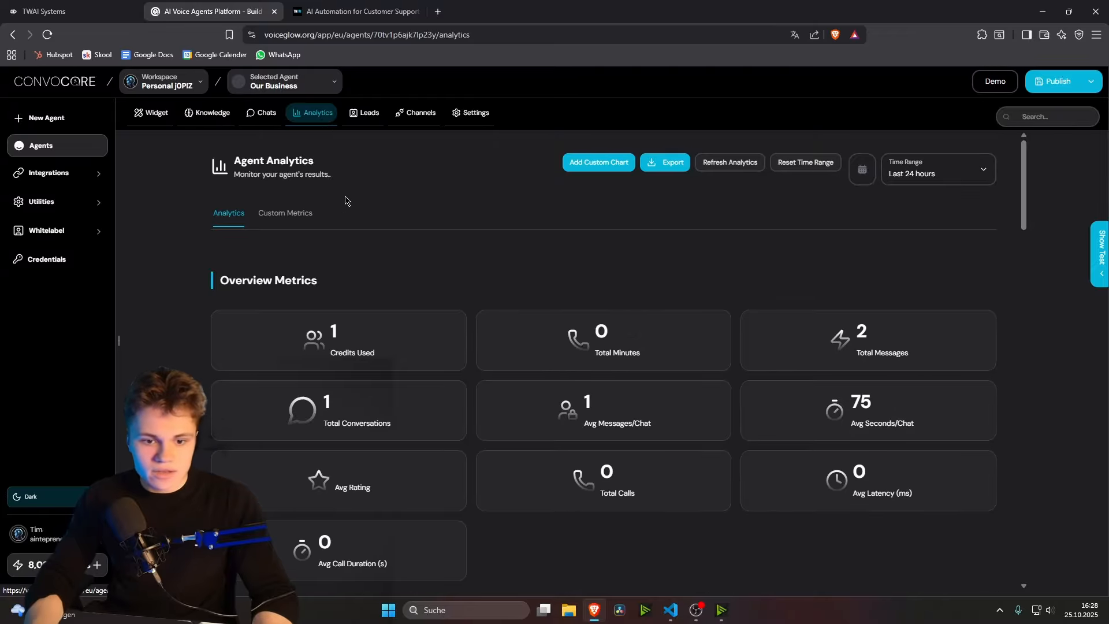
left_click(954, 176)
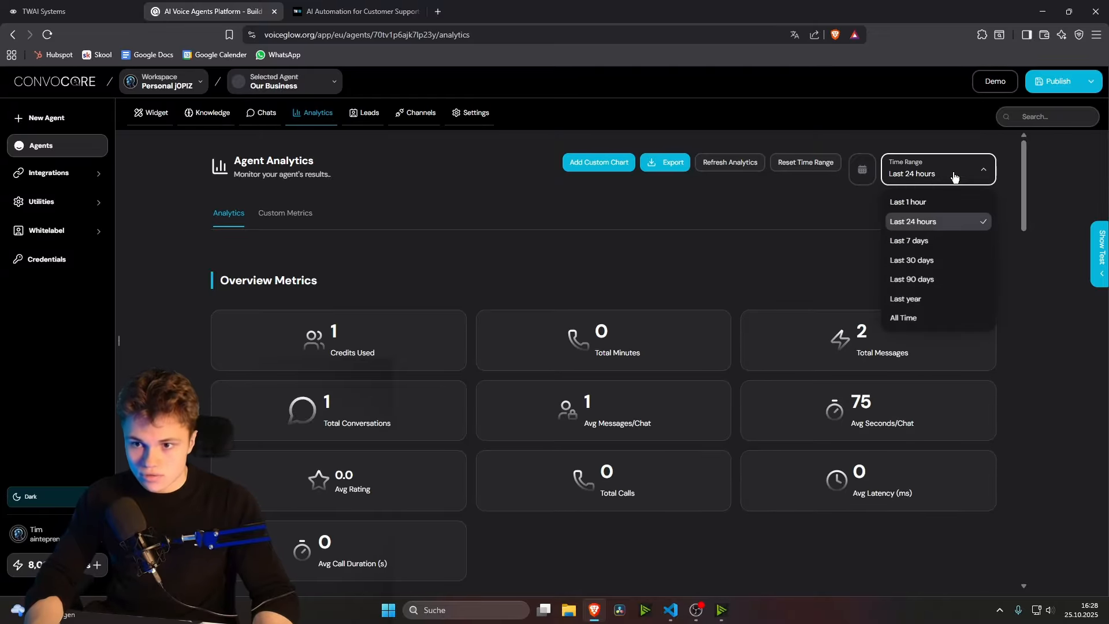
left_click(919, 319)
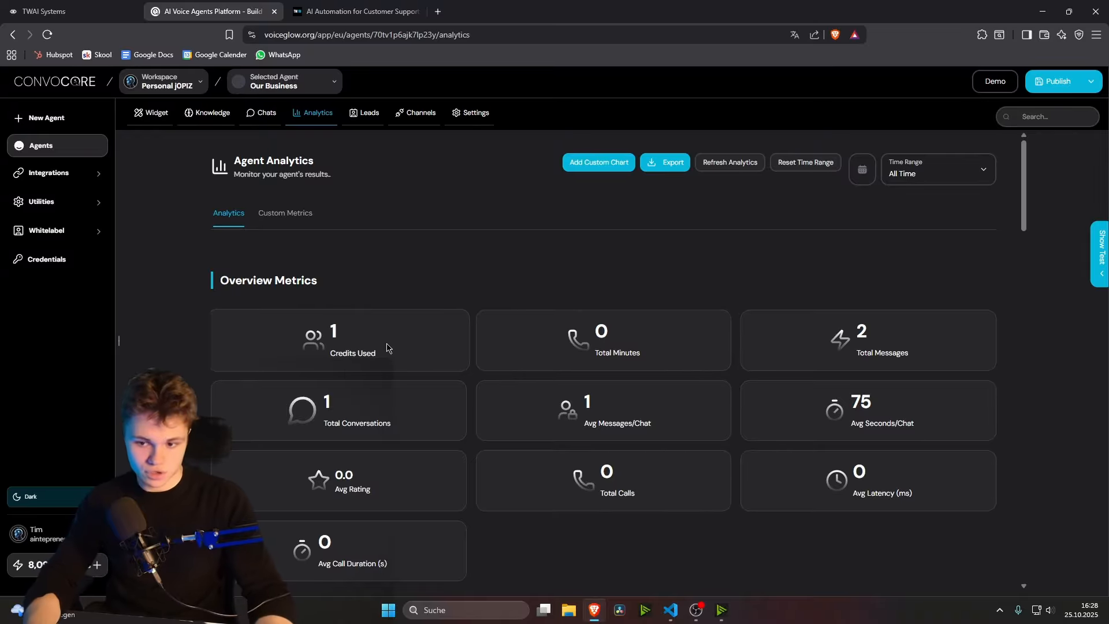
left_click_drag(846, 403, 896, 400)
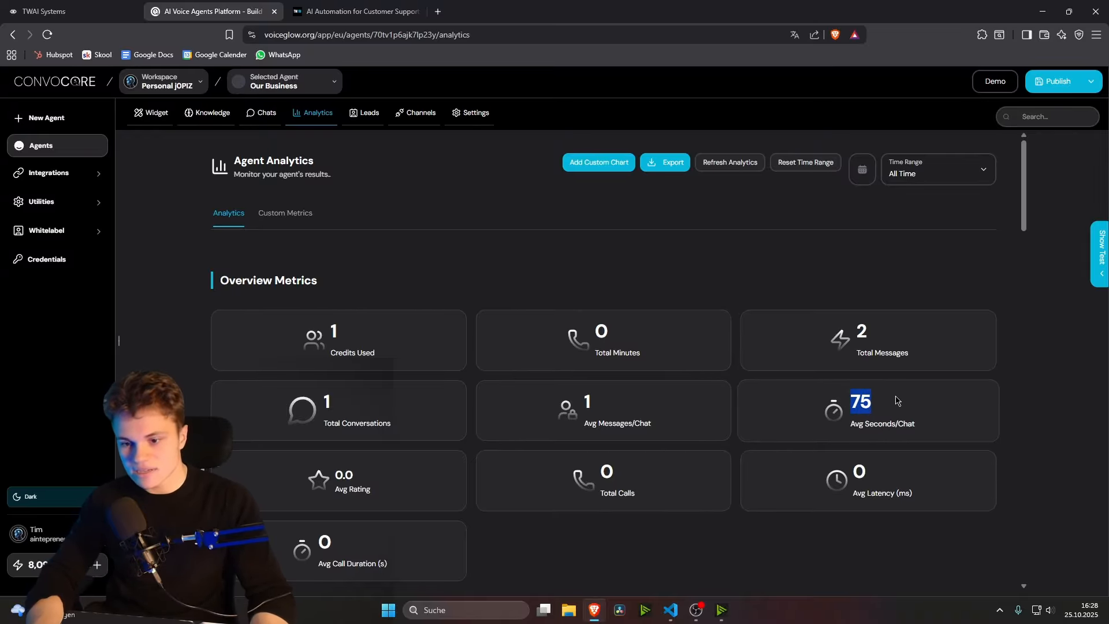
left_click(921, 426)
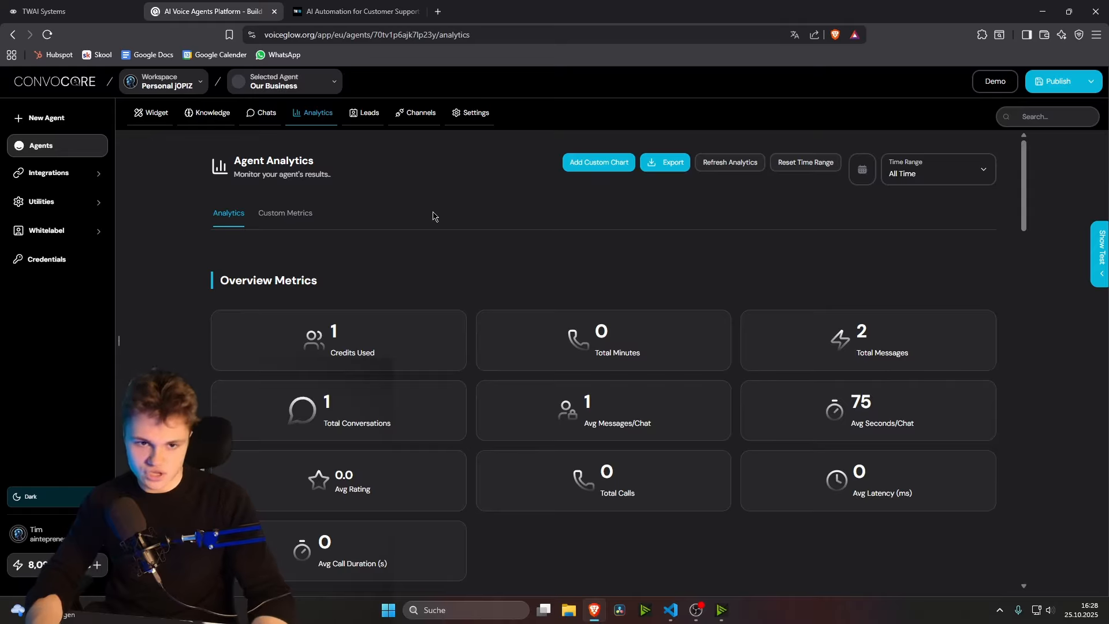
Review the Agent Leads page with its lead group, property filter and search options, glancing at Channels in between
left_click(366, 119)
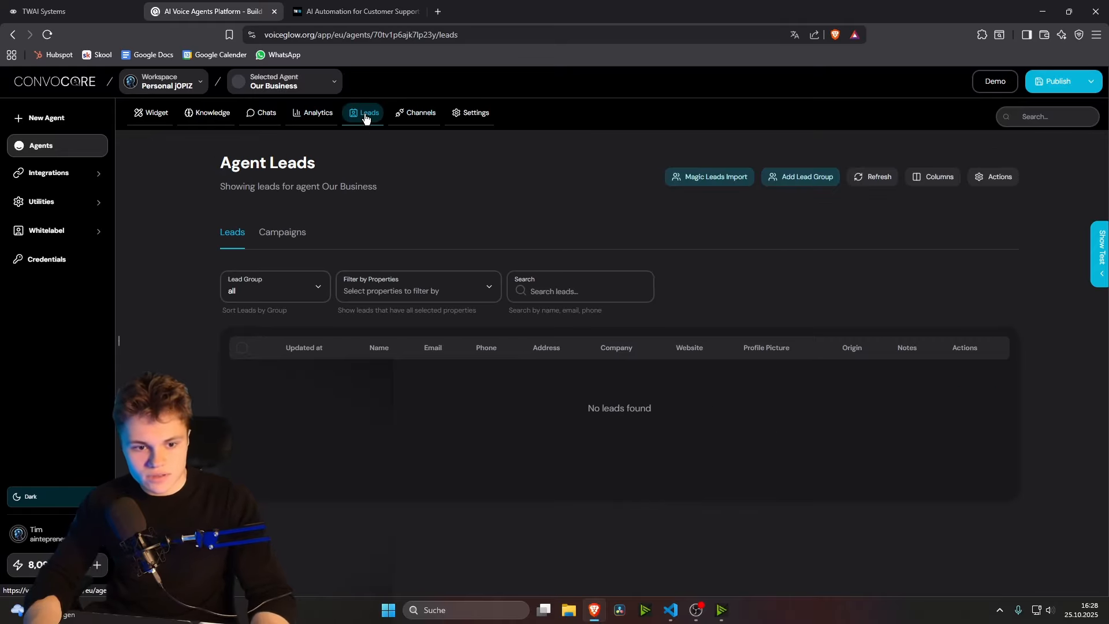
left_click(391, 118)
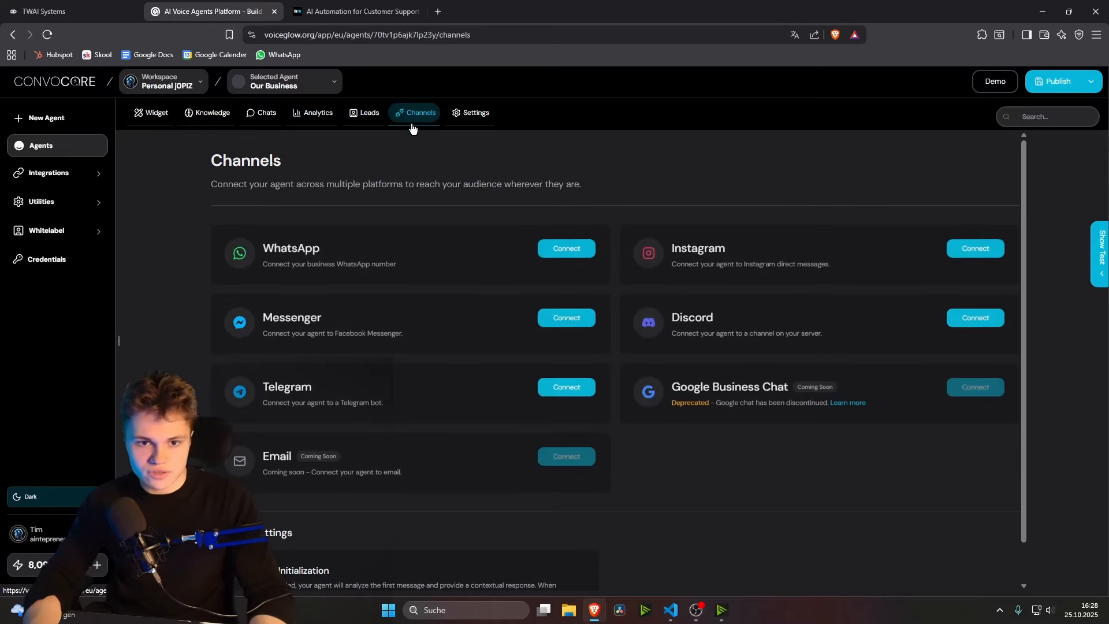
left_click(370, 117)
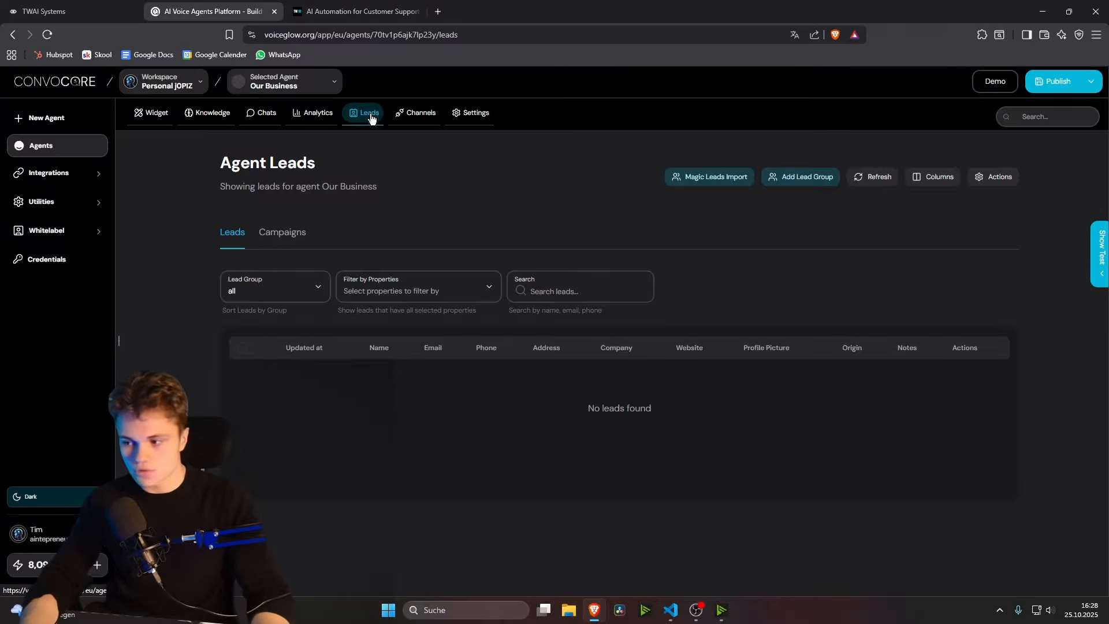
Review the available channels and the Smart Initialization setting, and view the Instagram connection instructions without connecting
left_click(411, 116)
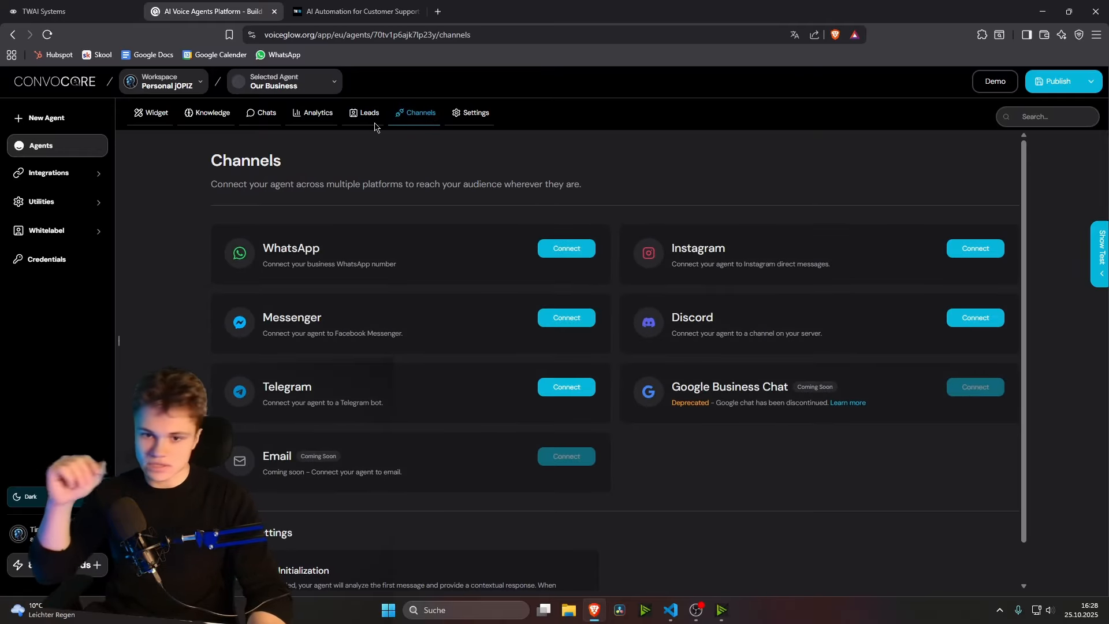
scroll(381, 329, "down", 1)
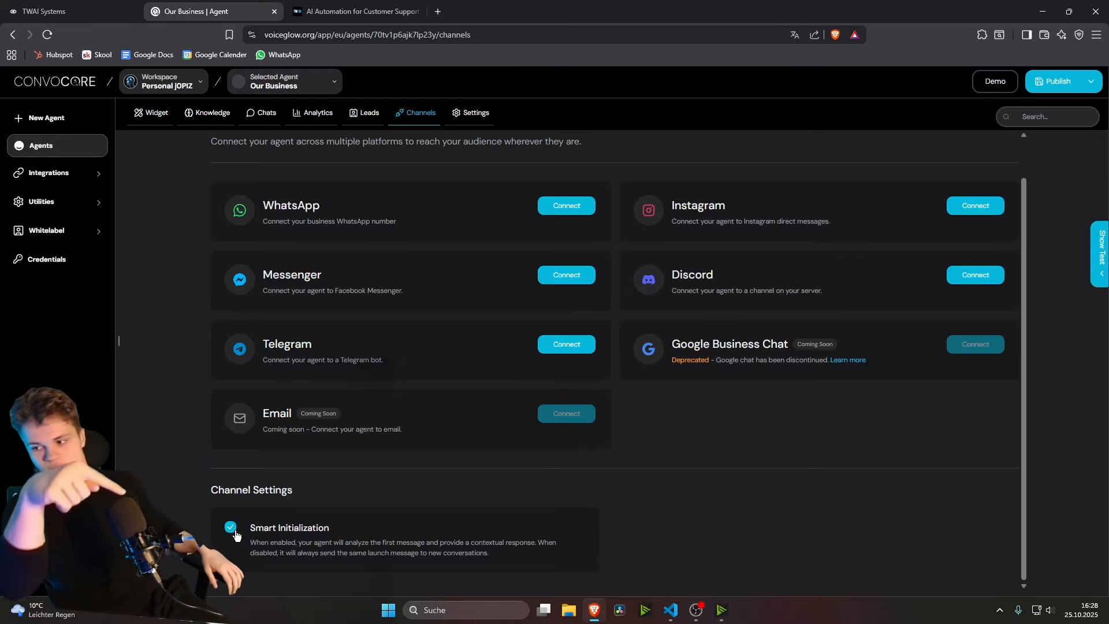
scroll(770, 446, "up", 1)
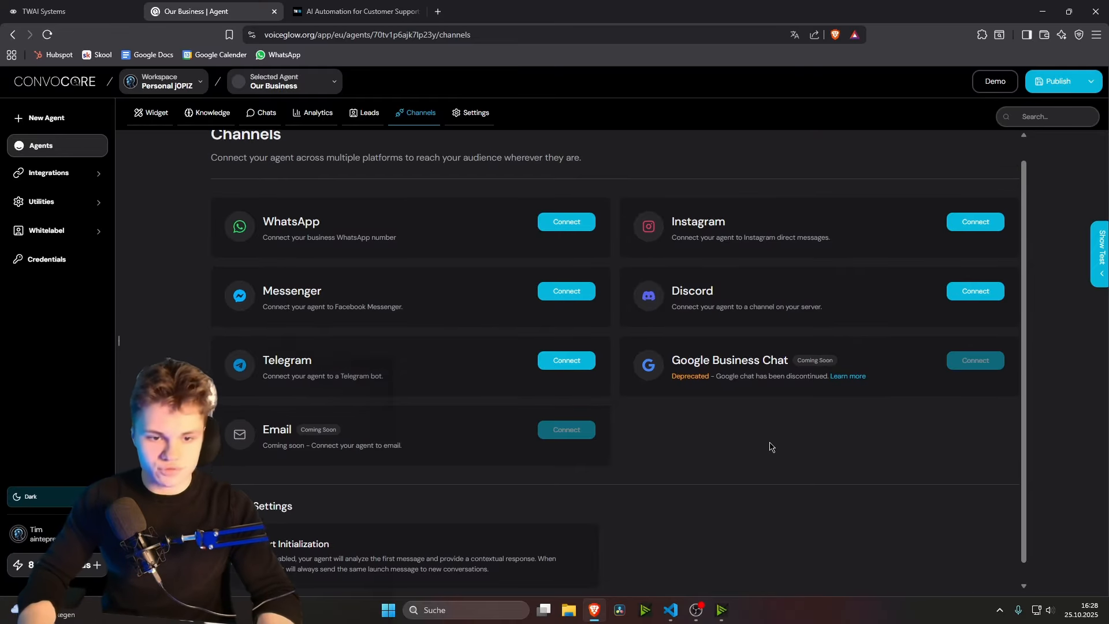
scroll(770, 446, "up", 2)
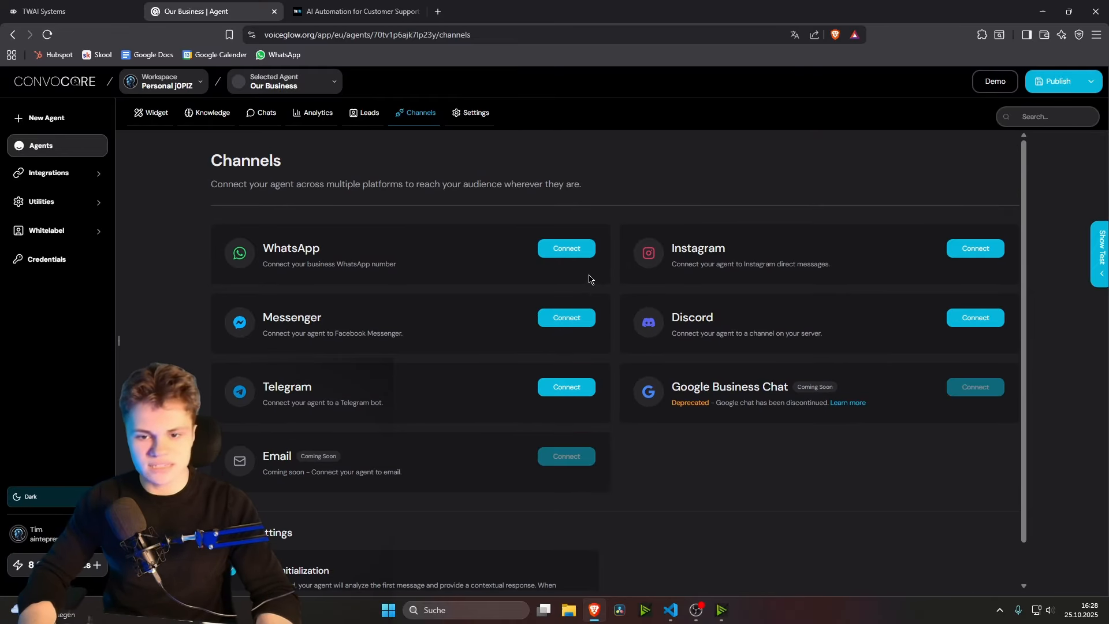
left_click(972, 254)
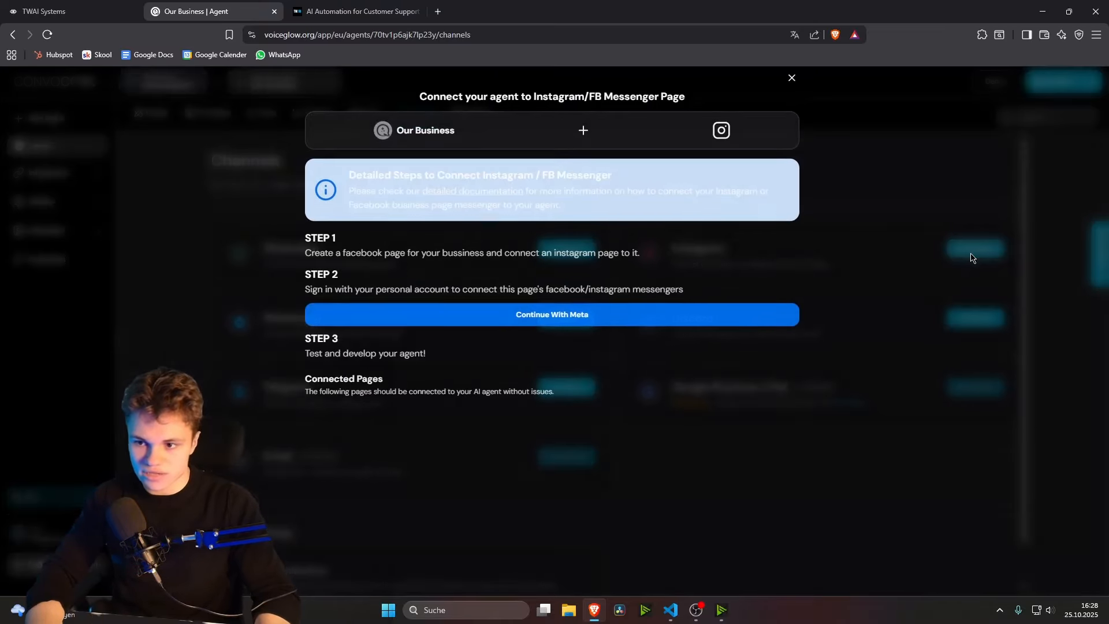
left_click(792, 79)
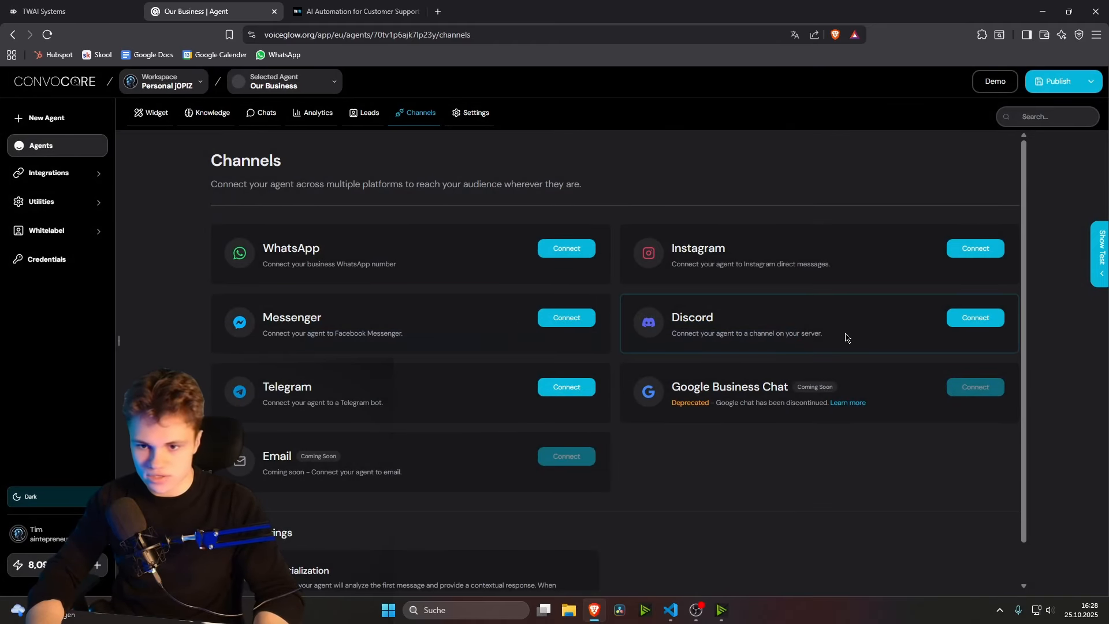
Review the web widget's Core Settings, including the AI introduction message, transcript recording, chat history and delay options
left_click(457, 114)
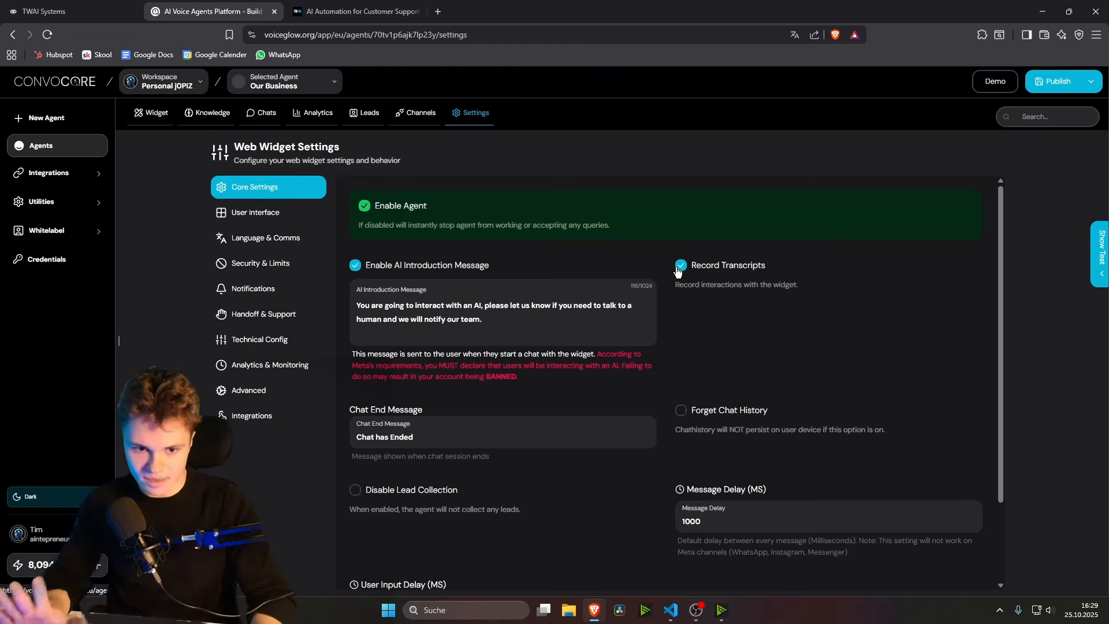
left_click_drag(470, 323, 367, 312)
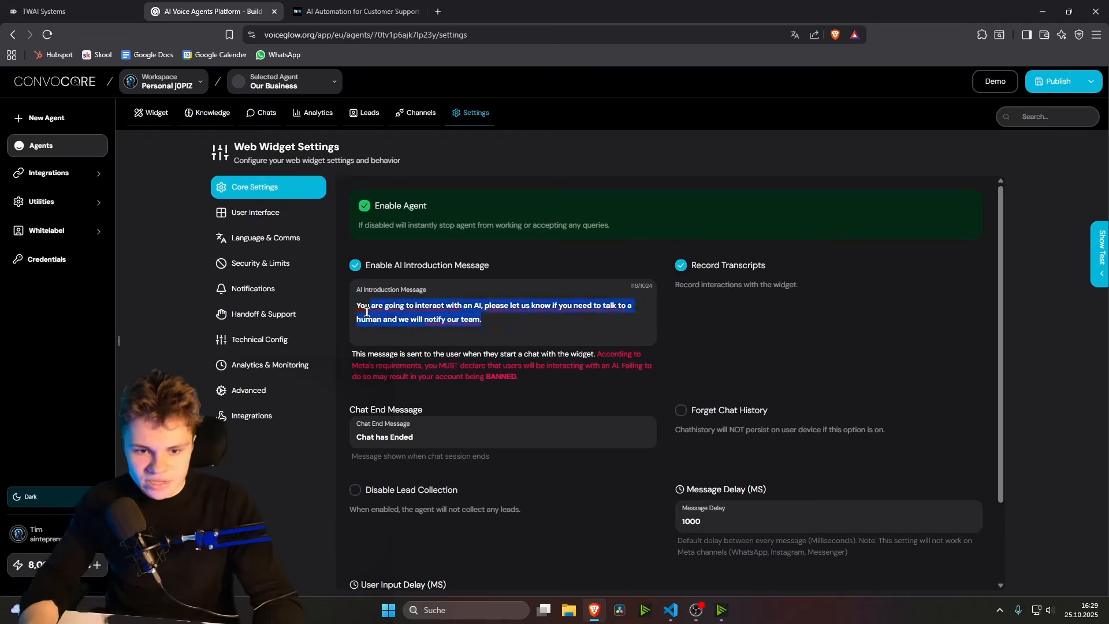
left_click(473, 318)
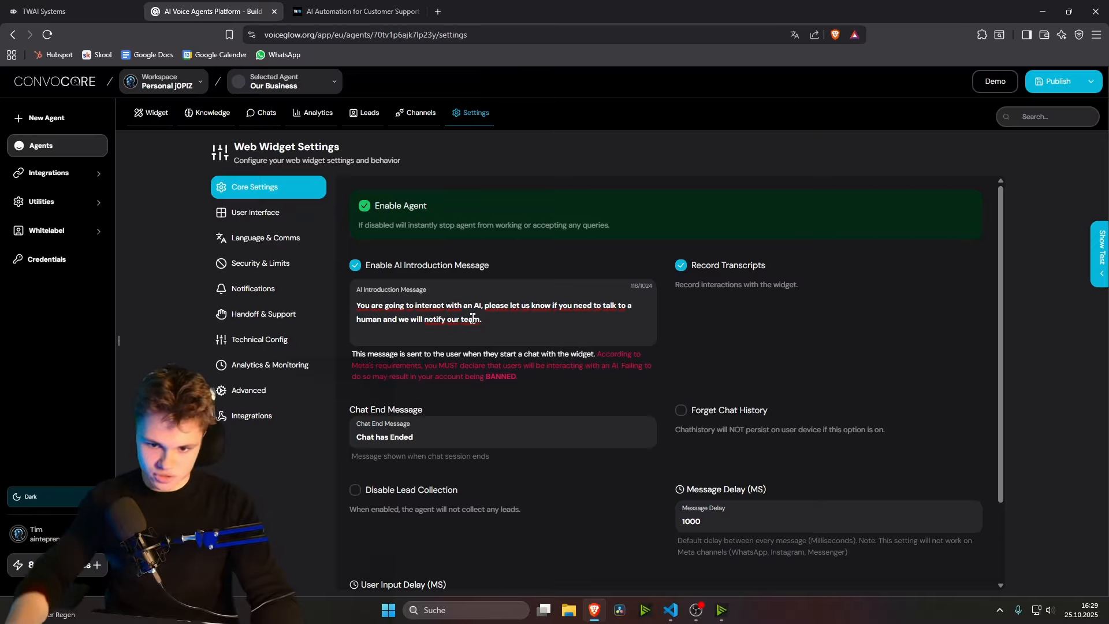
scroll(476, 318, "down", 2)
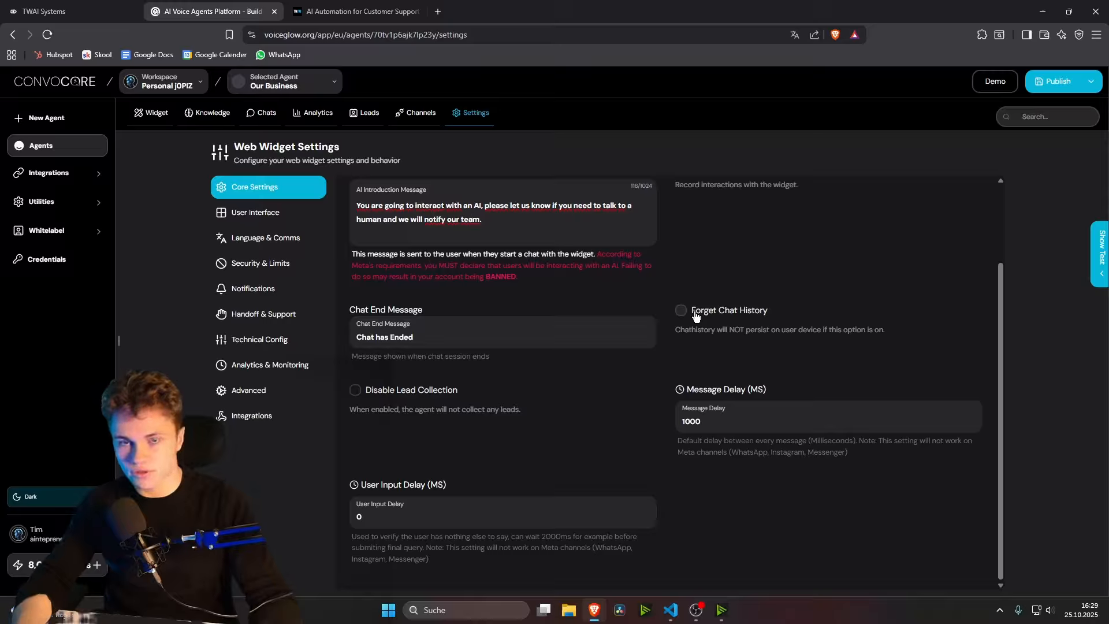
Review the web widget's User Interface, Language & Comms, and Security & Limits settings
left_click(231, 214)
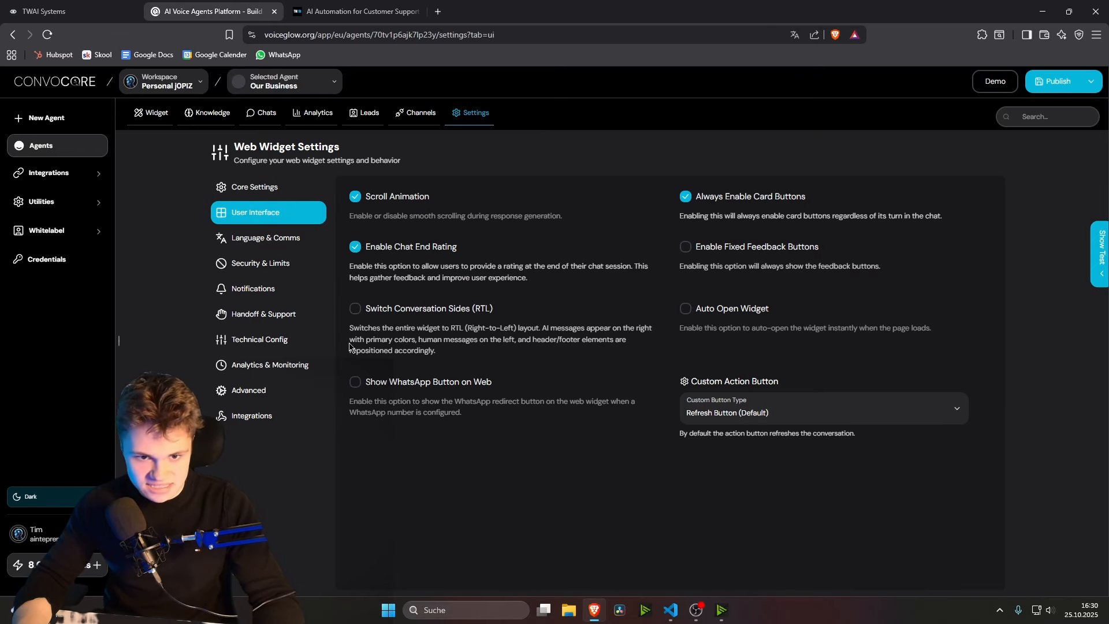
left_click(280, 248)
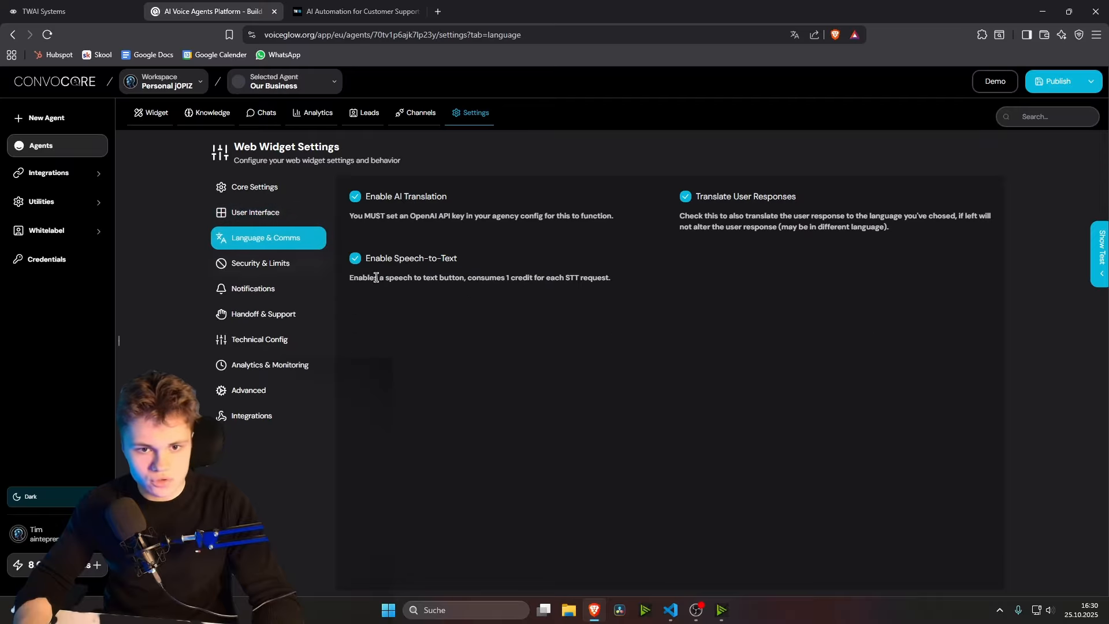
left_click(261, 264)
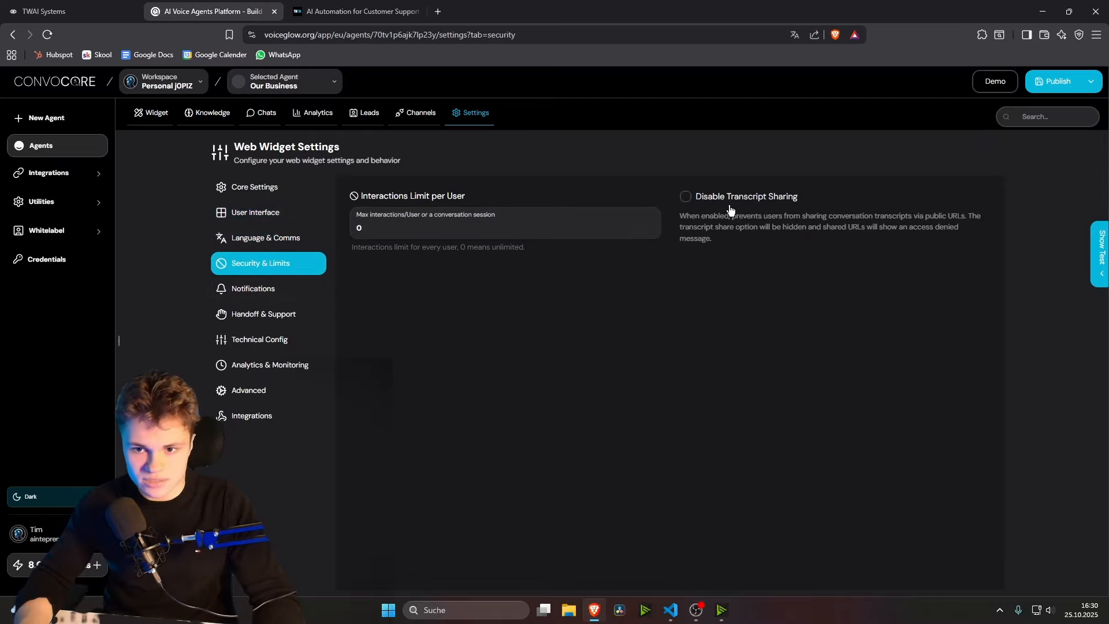
Turn on the Disable Transcript Sharing option in the web widget's security settings, and switch it off again
left_click(686, 198)
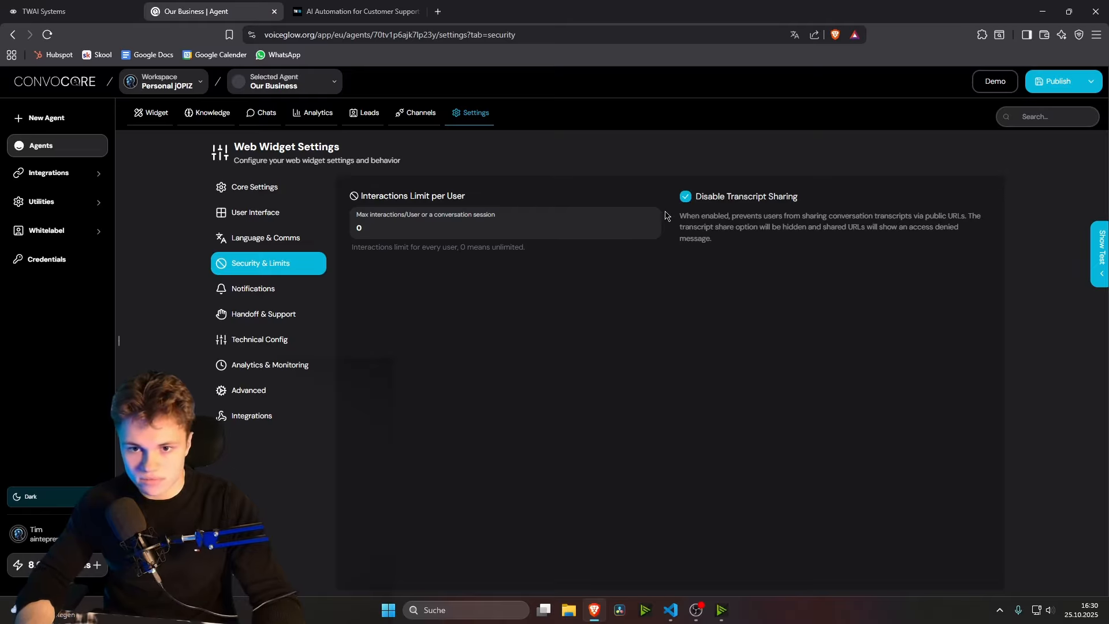
left_click(685, 196)
Review the widget's notification settings, including the proactive message text, and enable Autostart With Popup
left_click(252, 292)
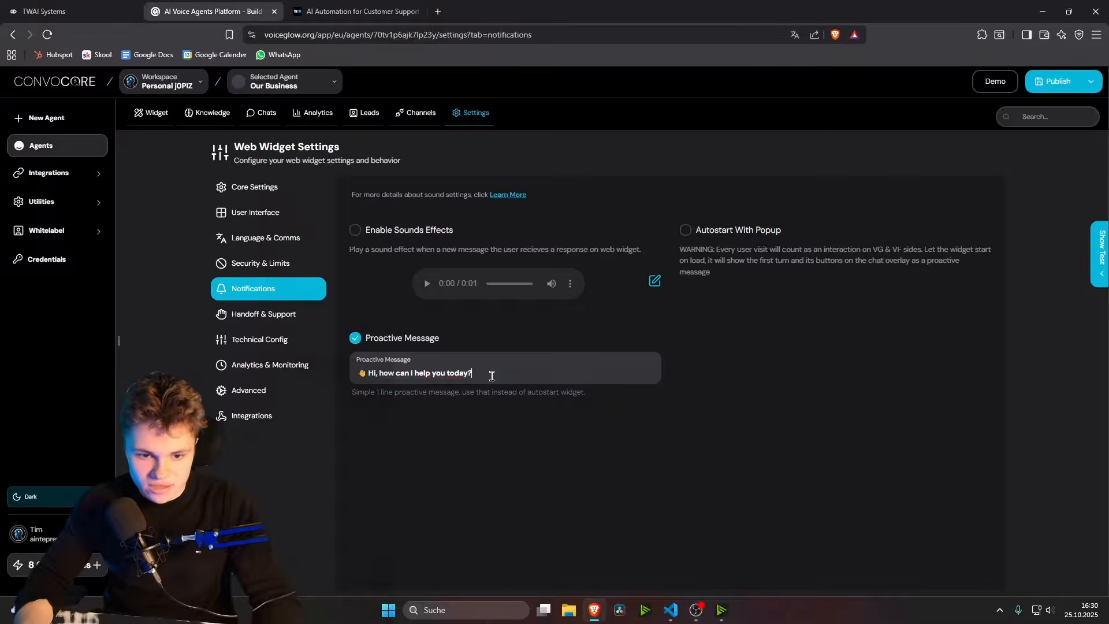
left_click_drag(490, 373, 336, 381)
left_click(454, 457)
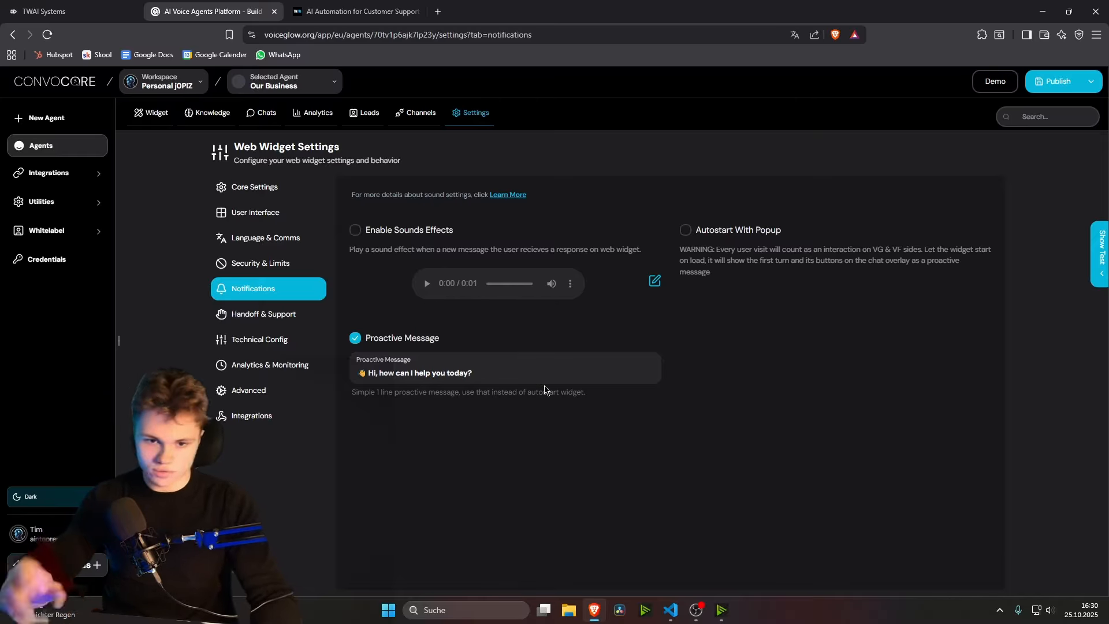
left_click(685, 233)
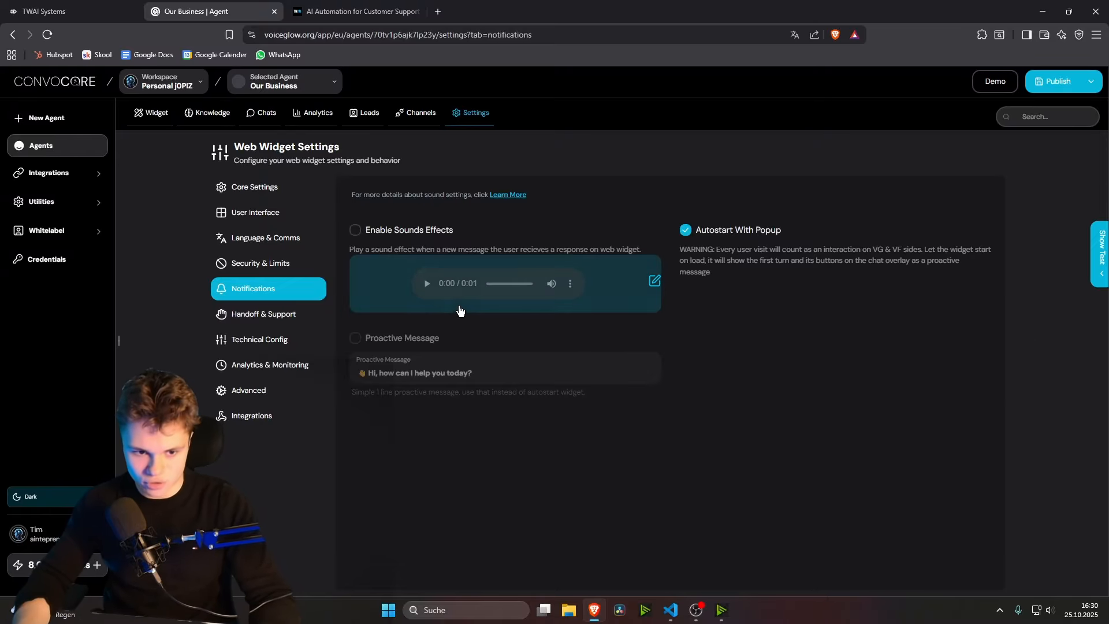
Review the widget's Handoff & Support options and its Technical Config, including the Listen for URL Change requirement
left_click(302, 316)
left_click(355, 211)
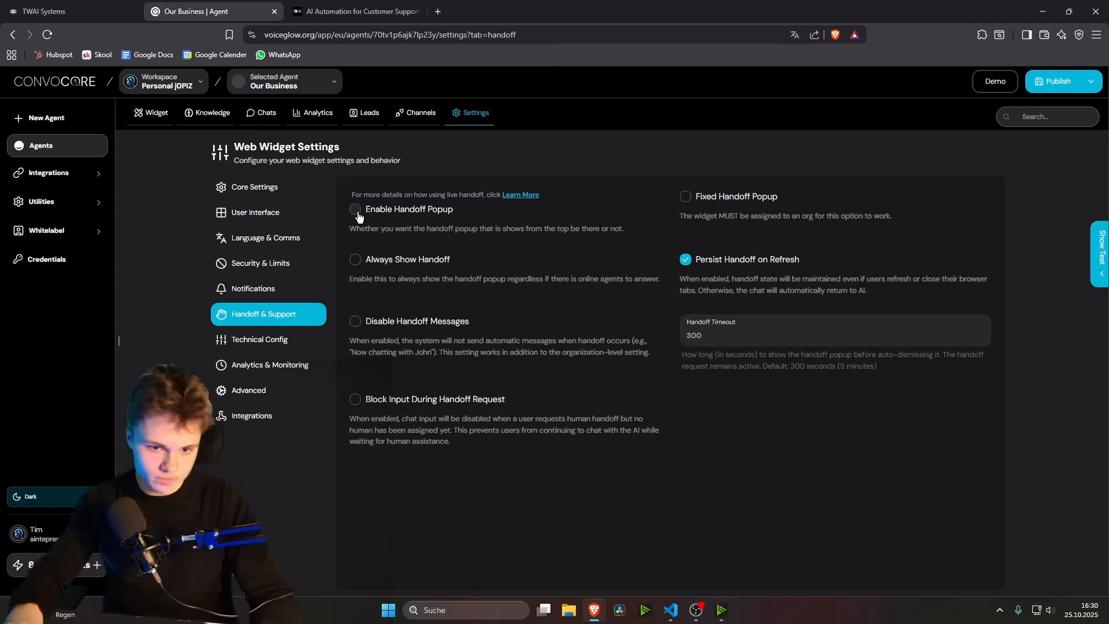
left_click(269, 341)
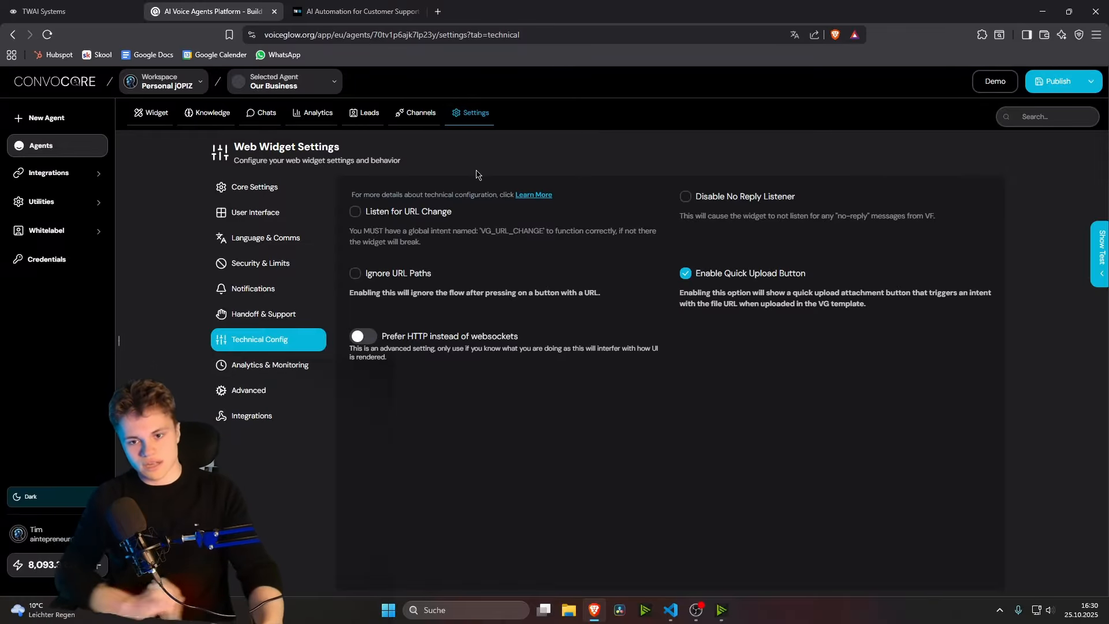
triple_click(358, 233)
left_click(378, 235)
Review the widget's external integrations and open the Vapi voice connection setup
left_click(281, 410)
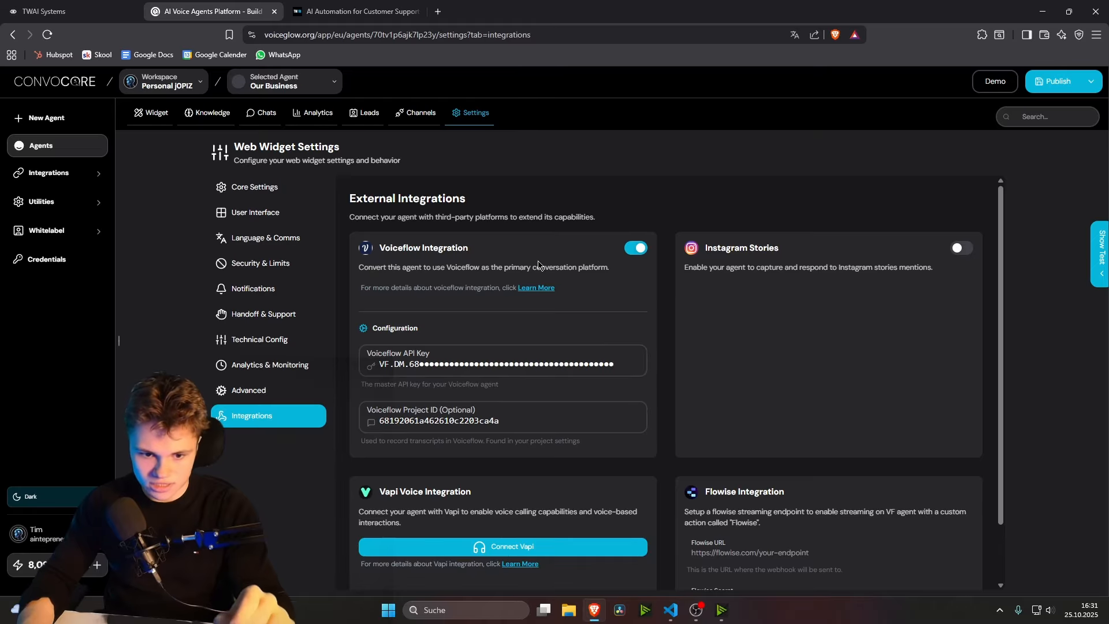
scroll(577, 323, "down", 1)
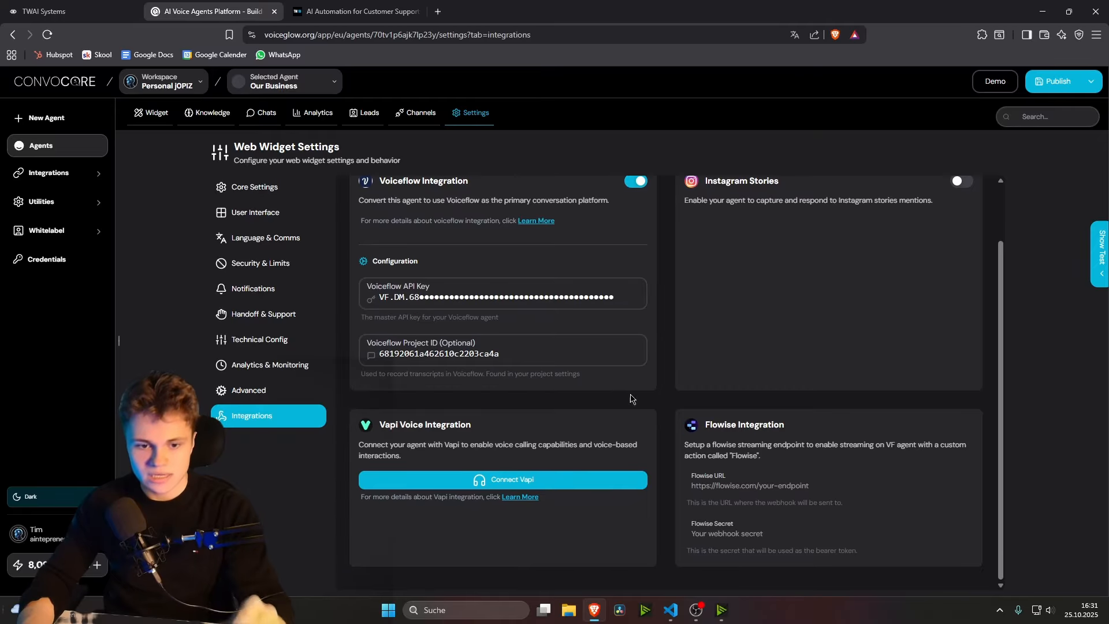
left_click(525, 489)
Look through the Vapi Voice Setup options and publish the agent
scroll(453, 408, "down", 5)
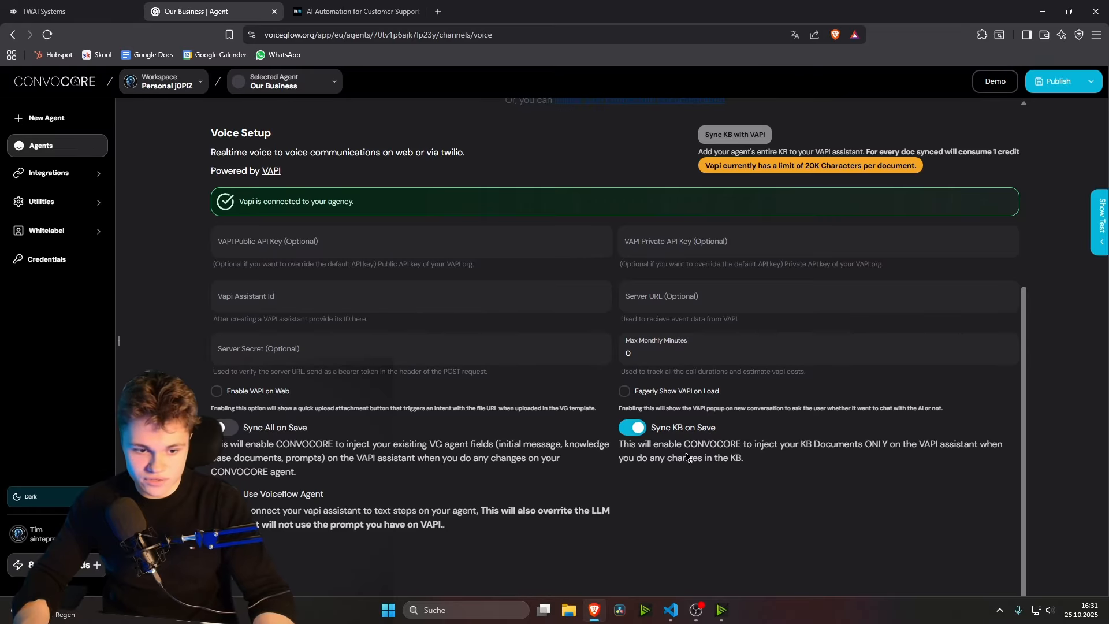
scroll(713, 430, "down", 1)
scroll(610, 206, "up", 5)
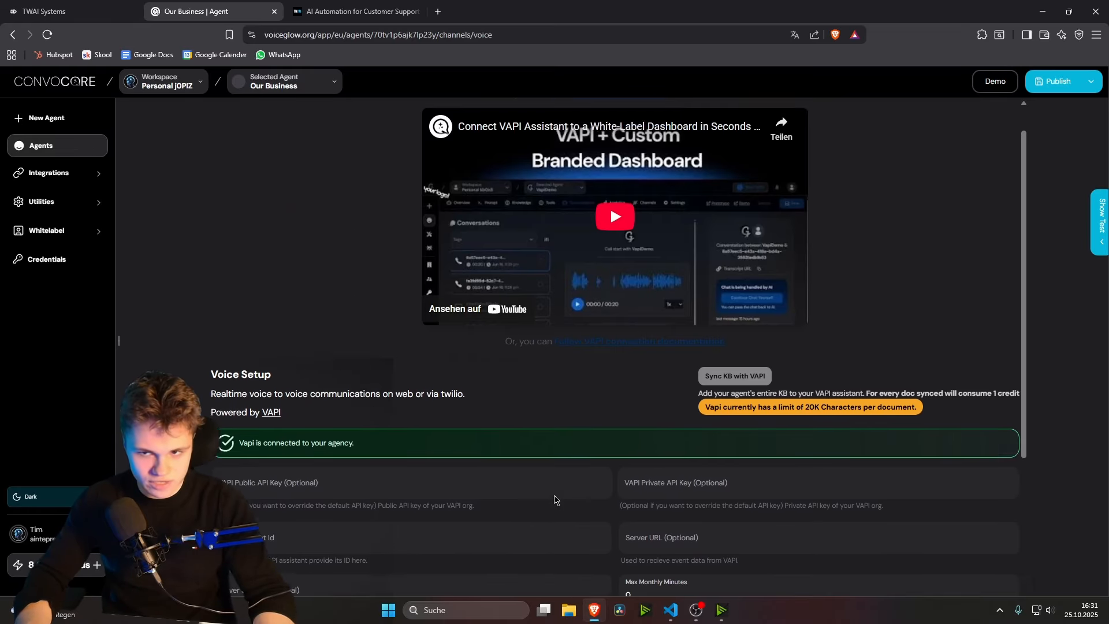
left_click(1054, 86)
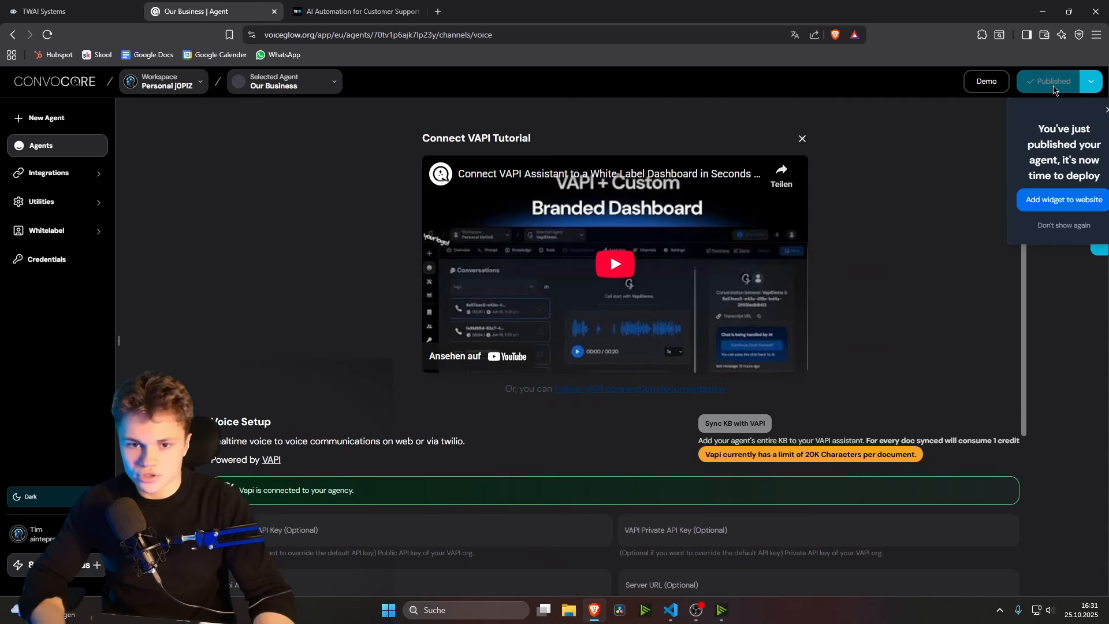
Change the agency name in the whitelabel agency overview to TWAI
left_click(47, 231)
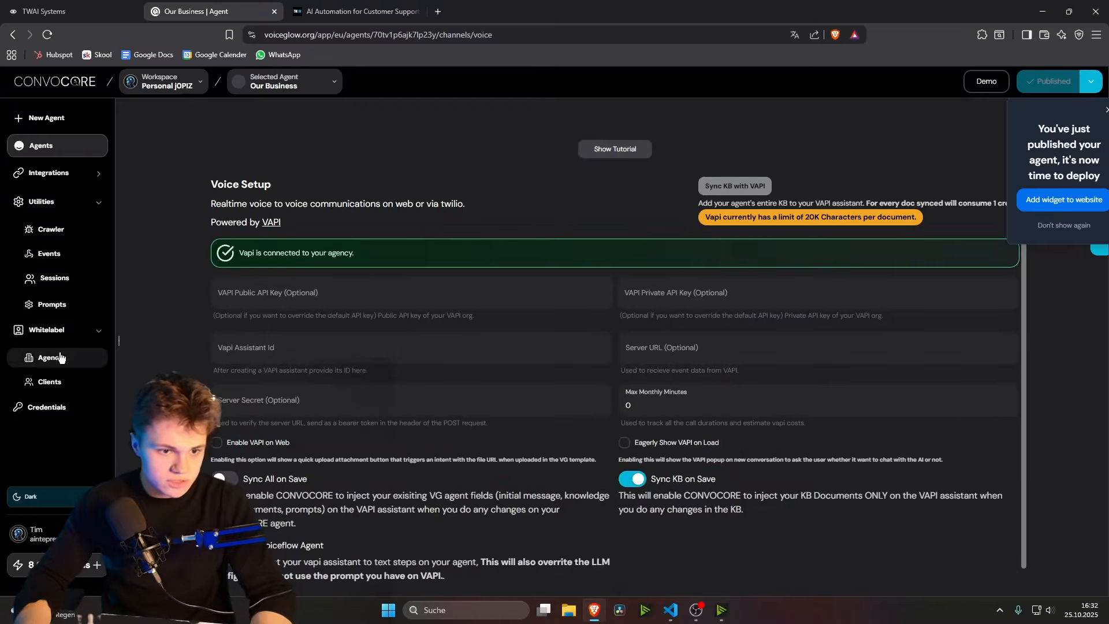
left_click(50, 358)
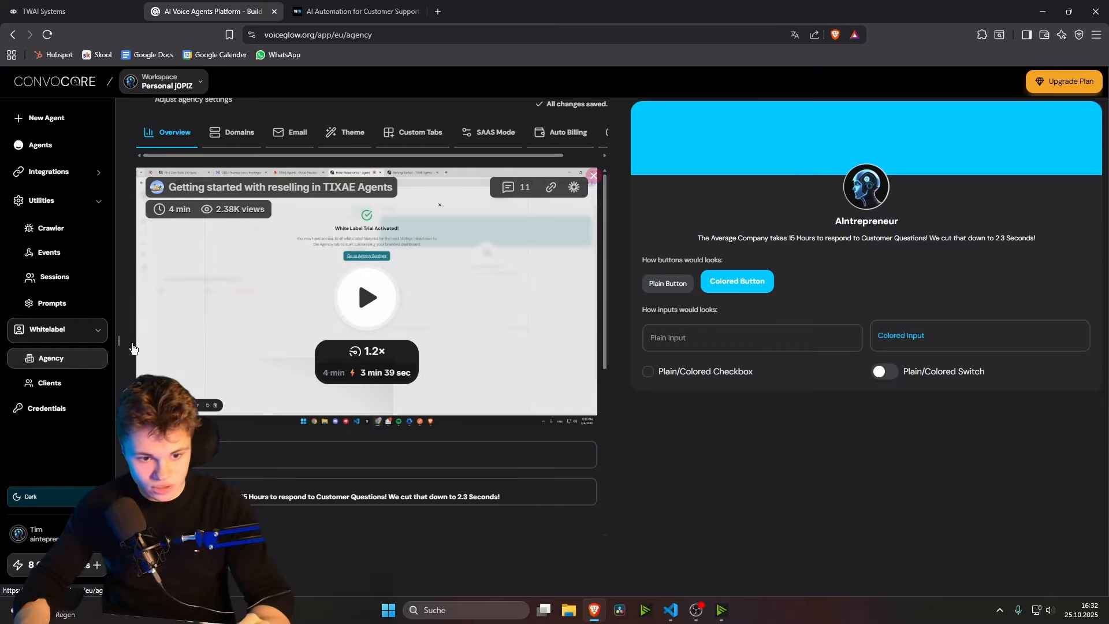
scroll(239, 404, "down", 2)
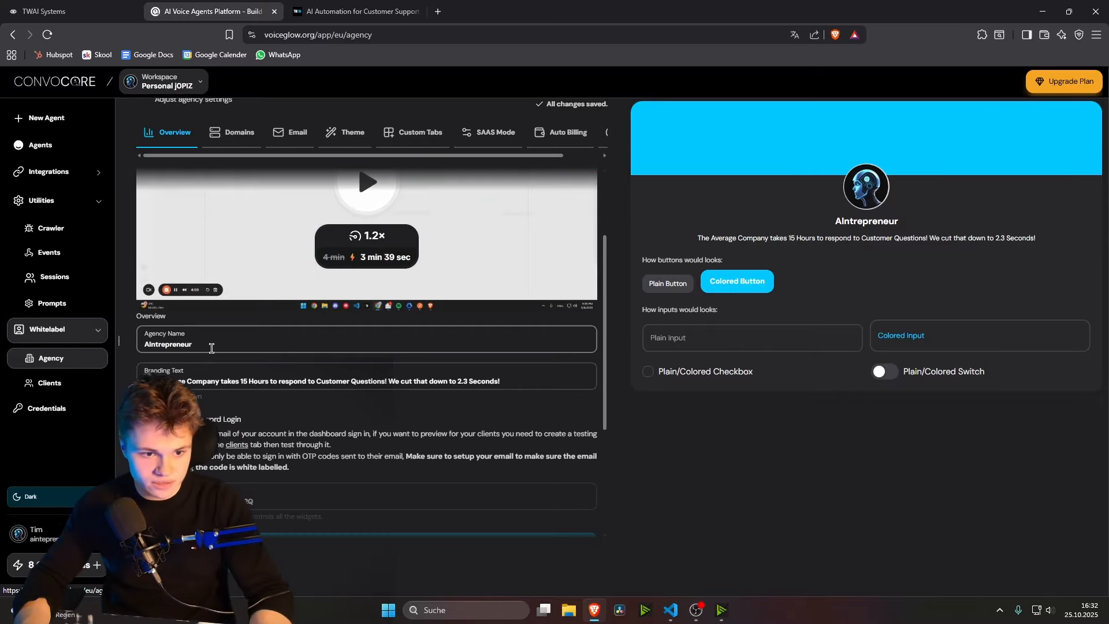
double_click(146, 343)
type("TWAI")
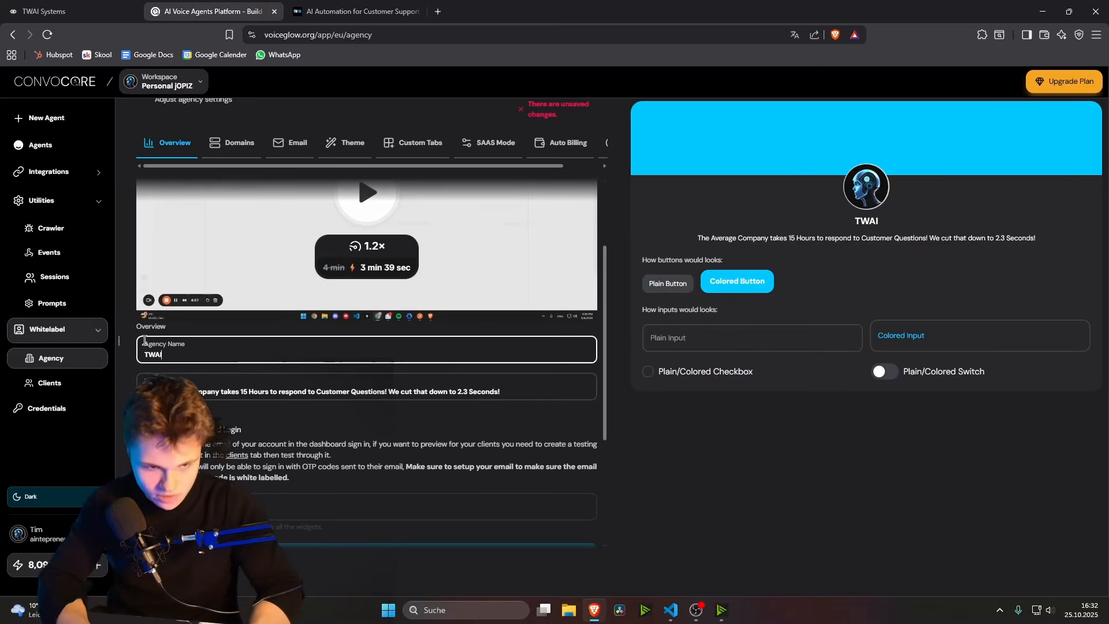
left_click(722, 480)
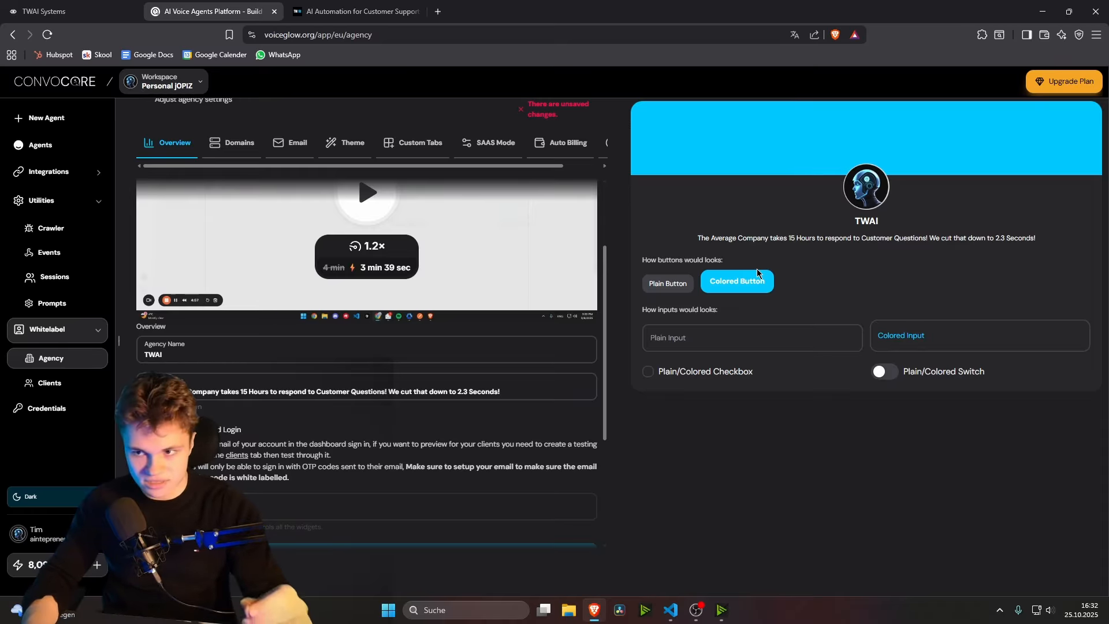
Review the agency overview's branding text, password login, secret key and logo settings
scroll(327, 393, "down", 3)
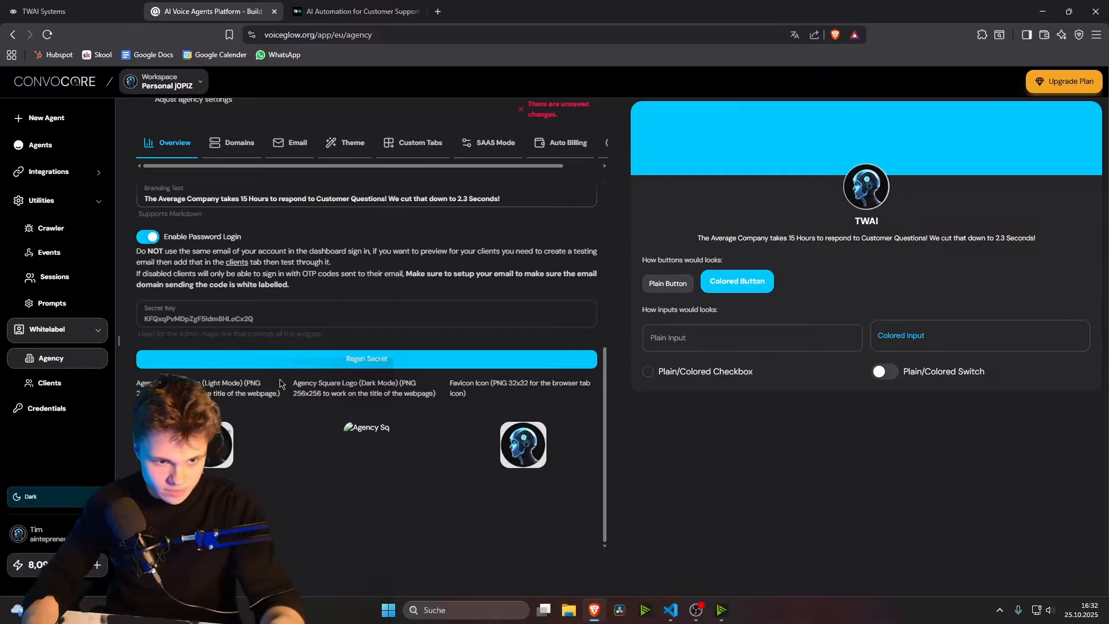
scroll(281, 384, "up", 2)
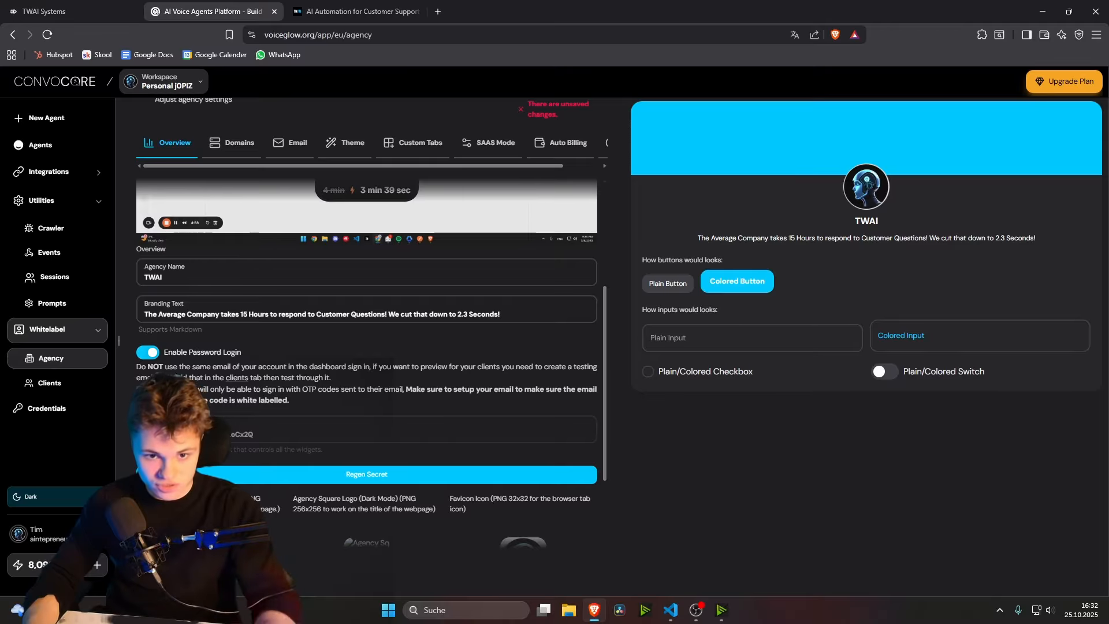
scroll(331, 326, "up", 3)
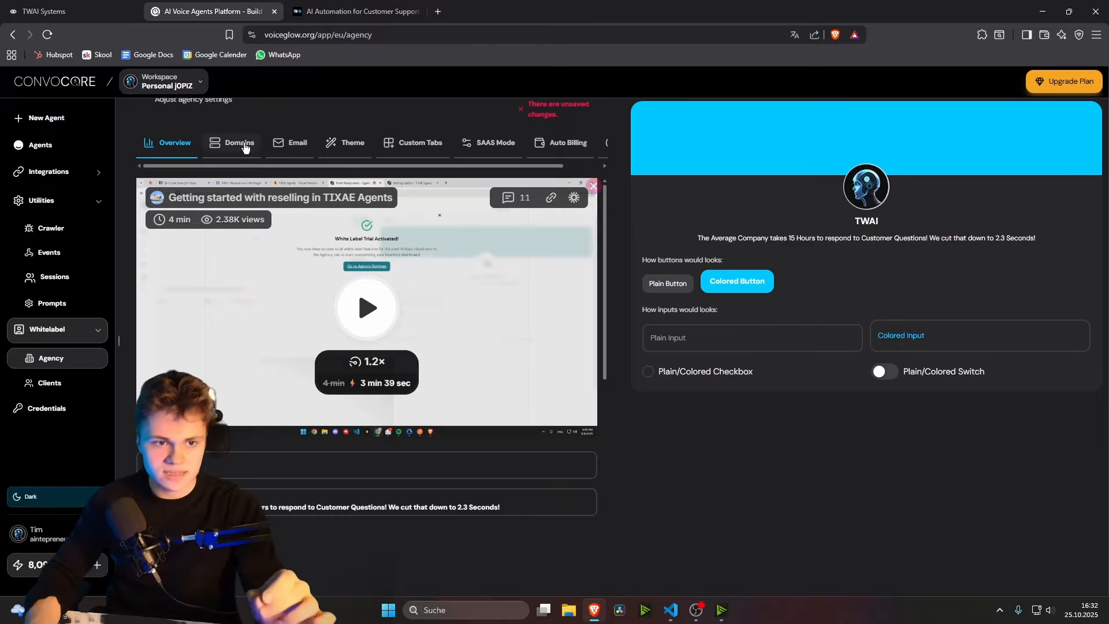
Open the agency's white-label subdomain from the domain settings and examine the Iterasoft Assistent client dashboard and its agent selector
left_click(244, 148)
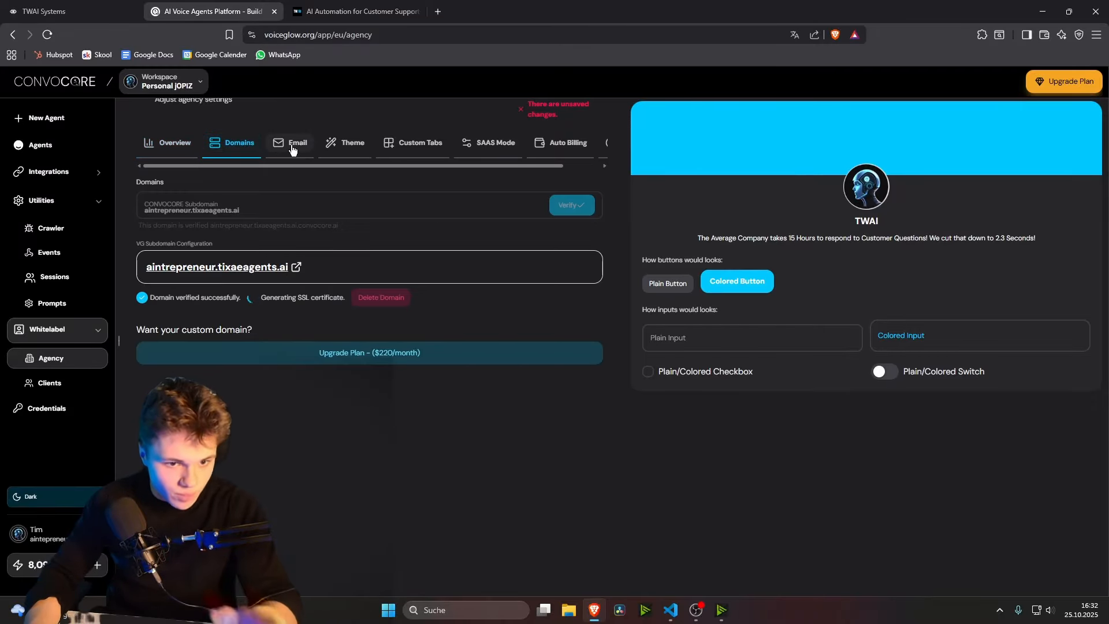
left_click(236, 270)
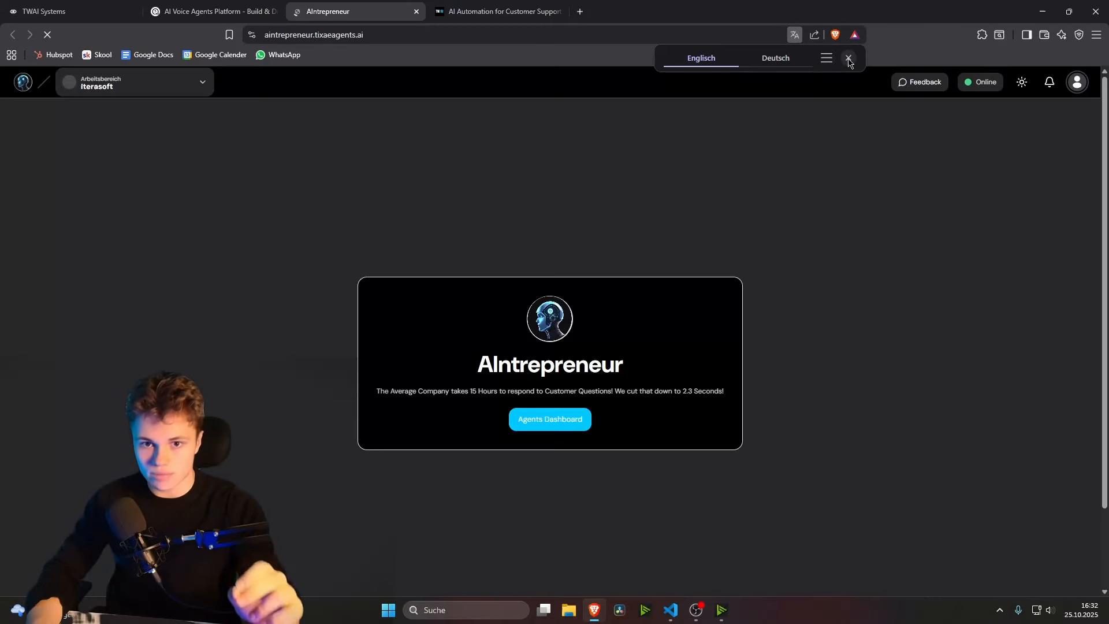
left_click(848, 57)
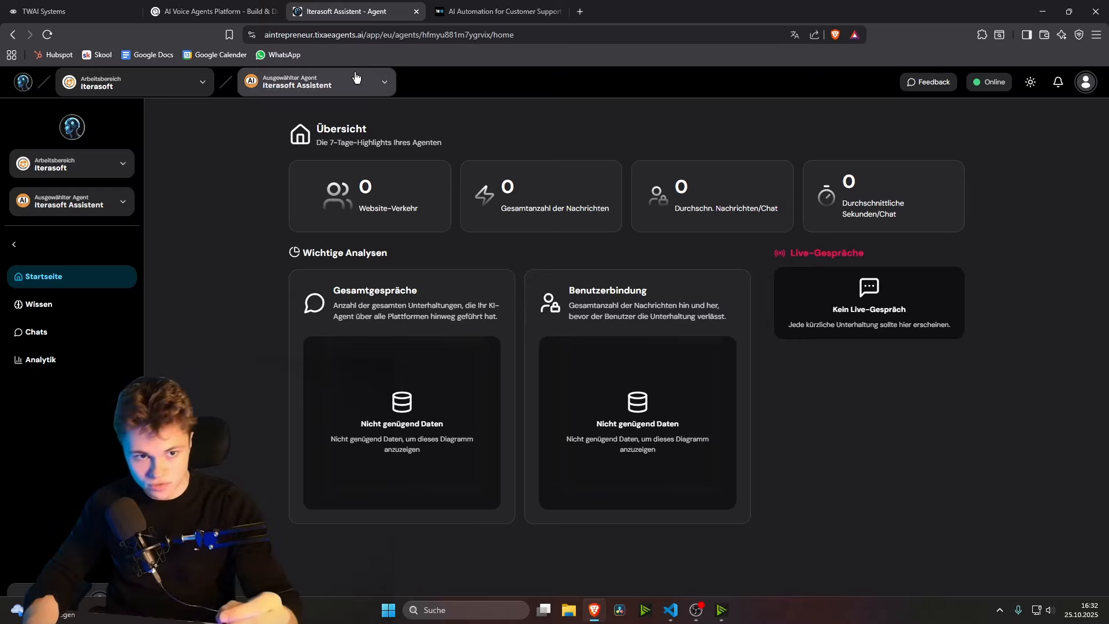
left_click(311, 84)
left_click(257, 111)
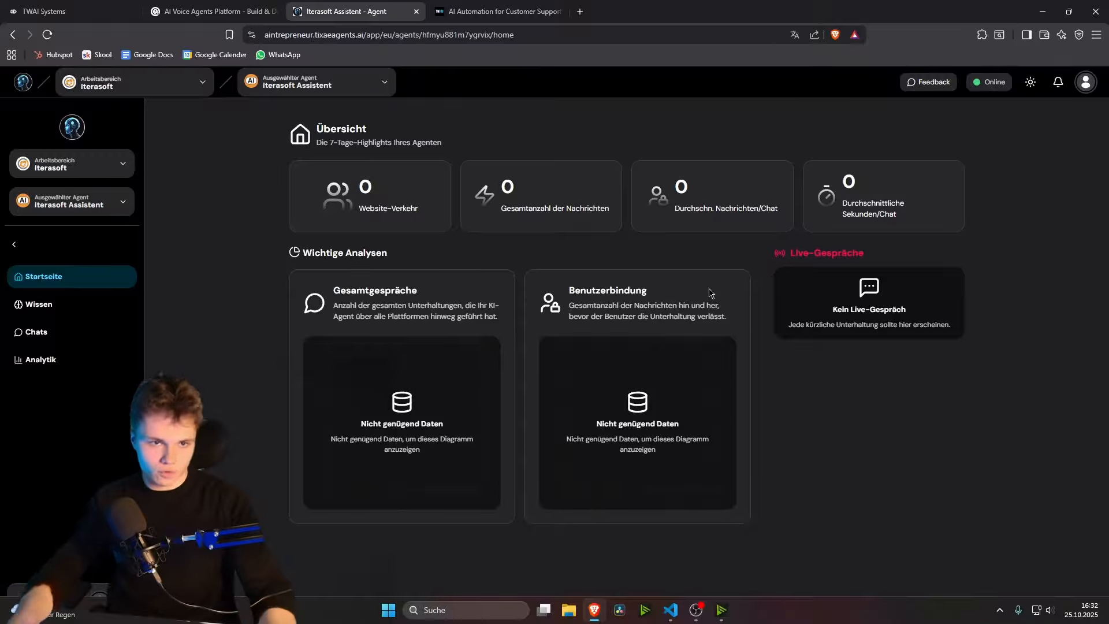
Return to the Convocore agency overview and review the whitelabel clients page with its organisations and assignable agents
left_click(203, 13)
left_click(195, 149)
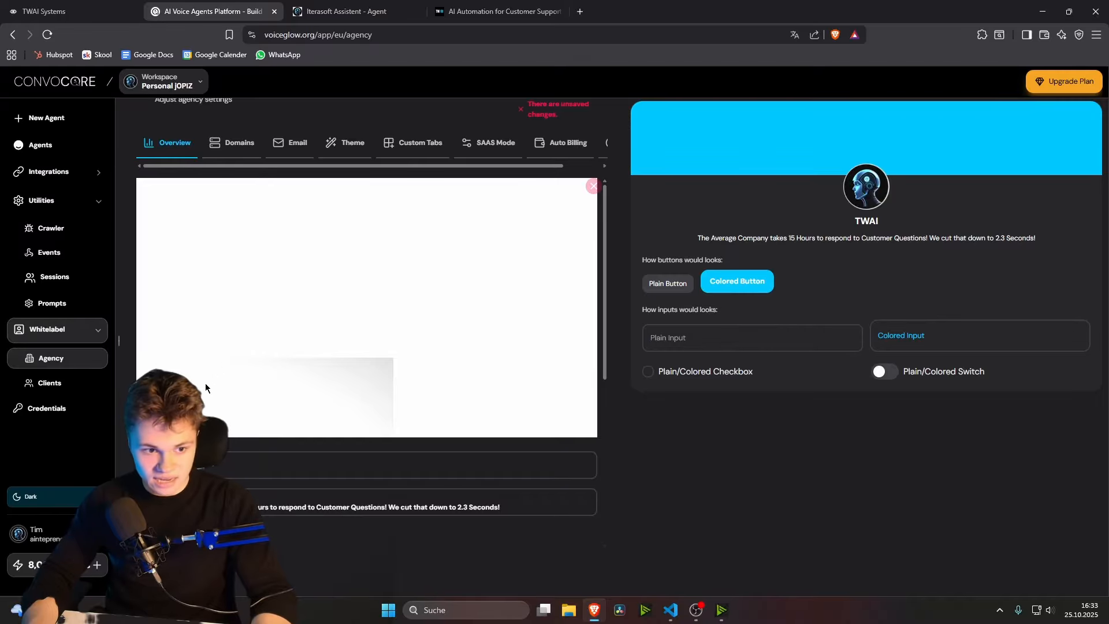
left_click(61, 381)
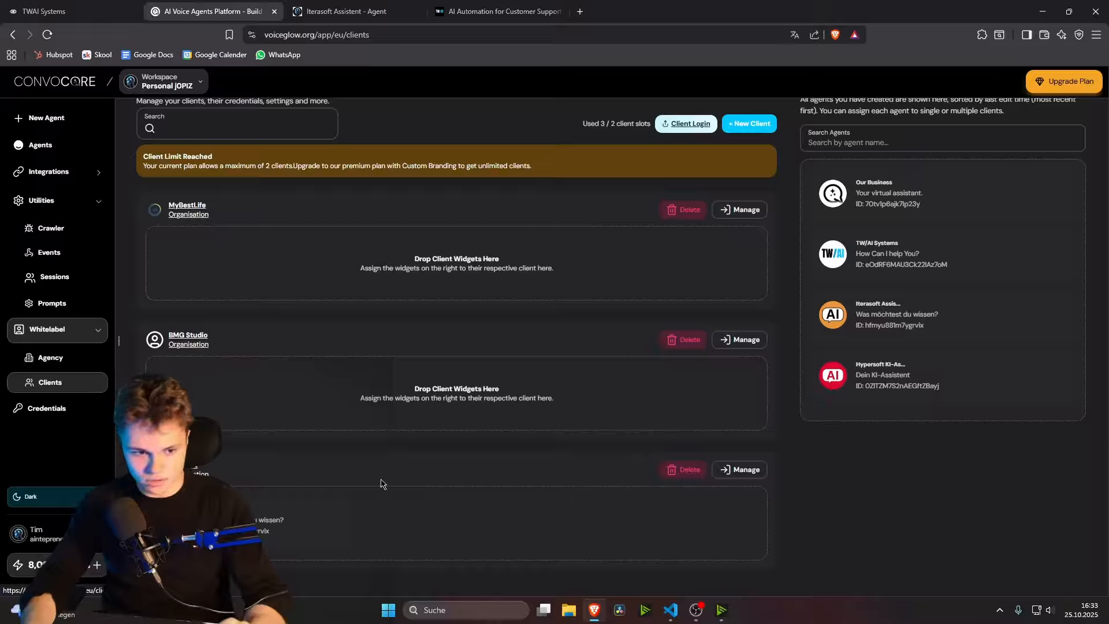
Review the list of agents, and switch to the TW/AI website to view its embedded AI chat widget
left_click(38, 149)
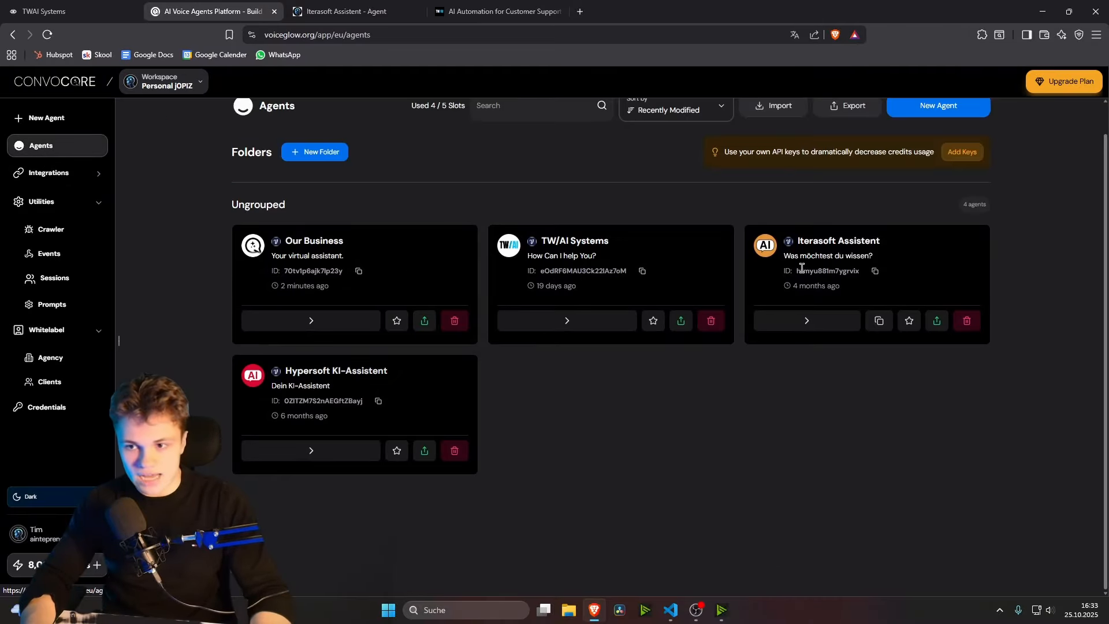
scroll(784, 386, "up", 1)
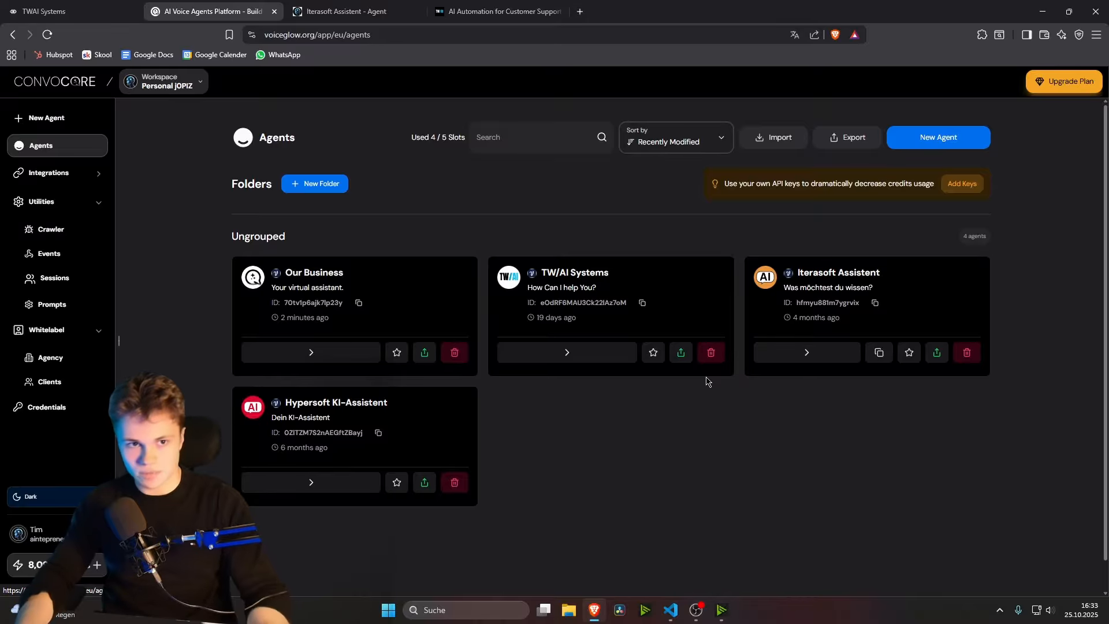
left_click(497, 12)
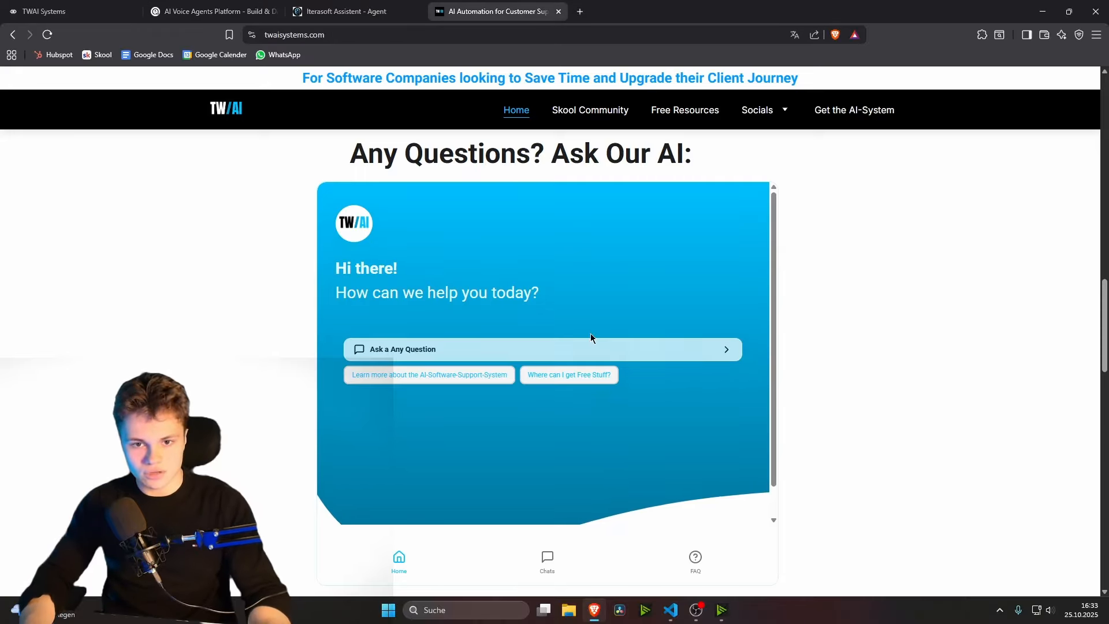
scroll(659, 305, "down", 2)
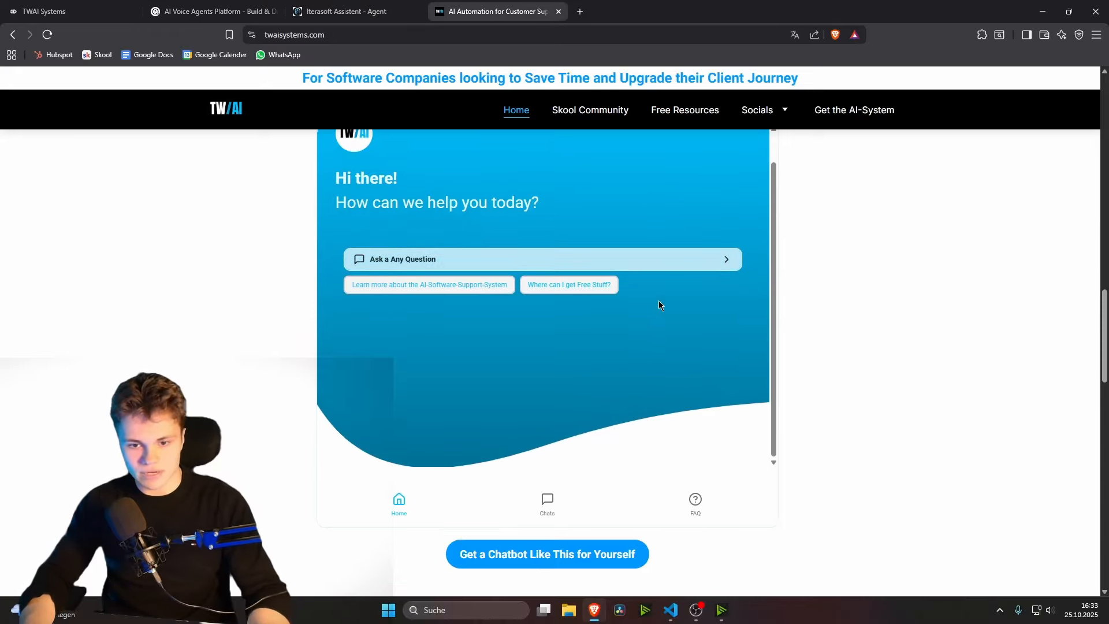
Search the web for iterasoft in a new browser tab and open the company's website
left_click(584, 14)
type("iter")
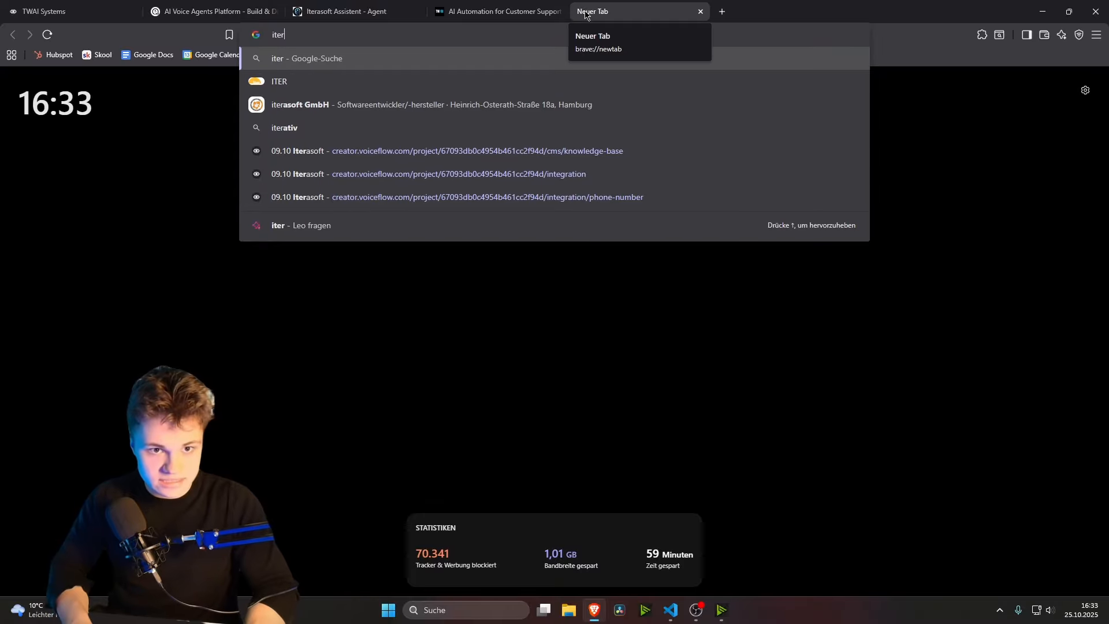
type("asoft")
key("Return")
left_click(181, 219)
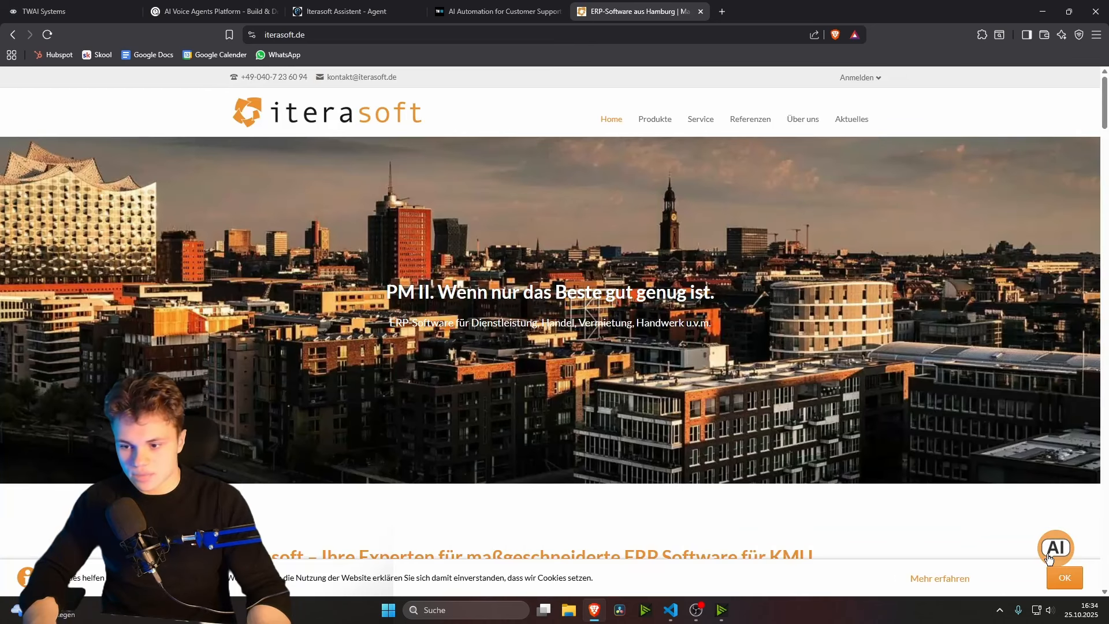
Open the Iterasoft site's AI chat widget, look at its Chats and Home sections, and start a conversation
left_click(1061, 556)
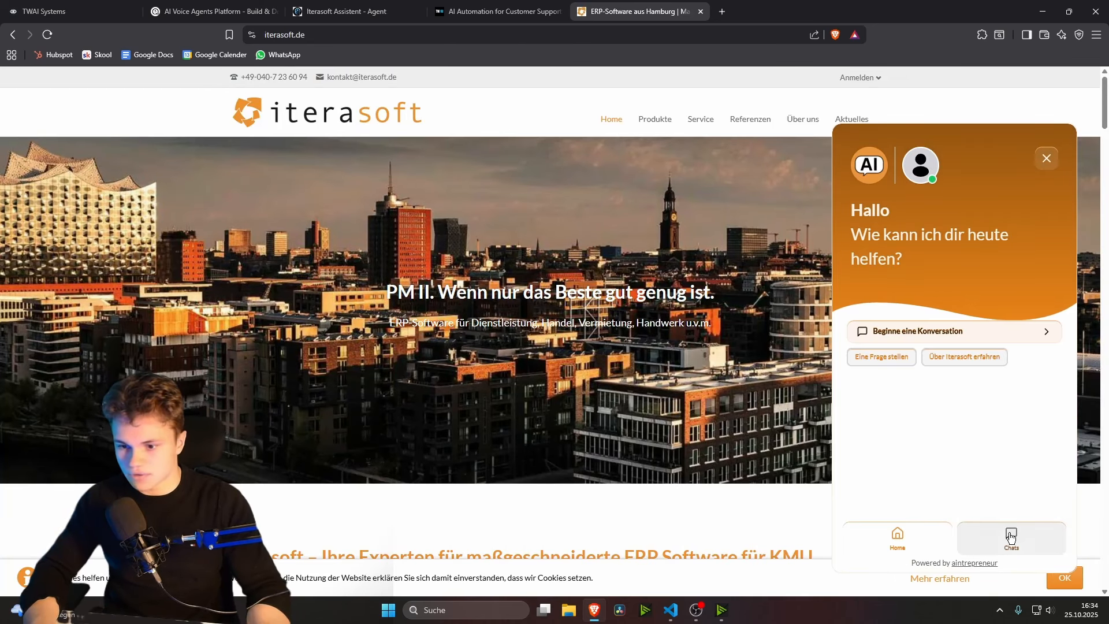
left_click(975, 538)
left_click(898, 545)
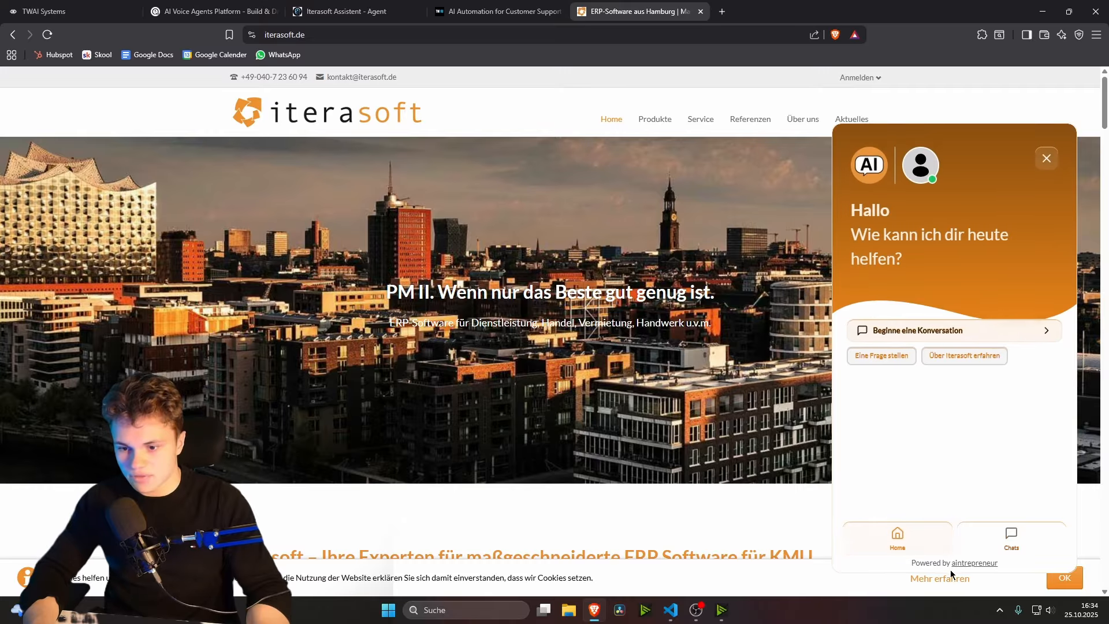
left_click(936, 334)
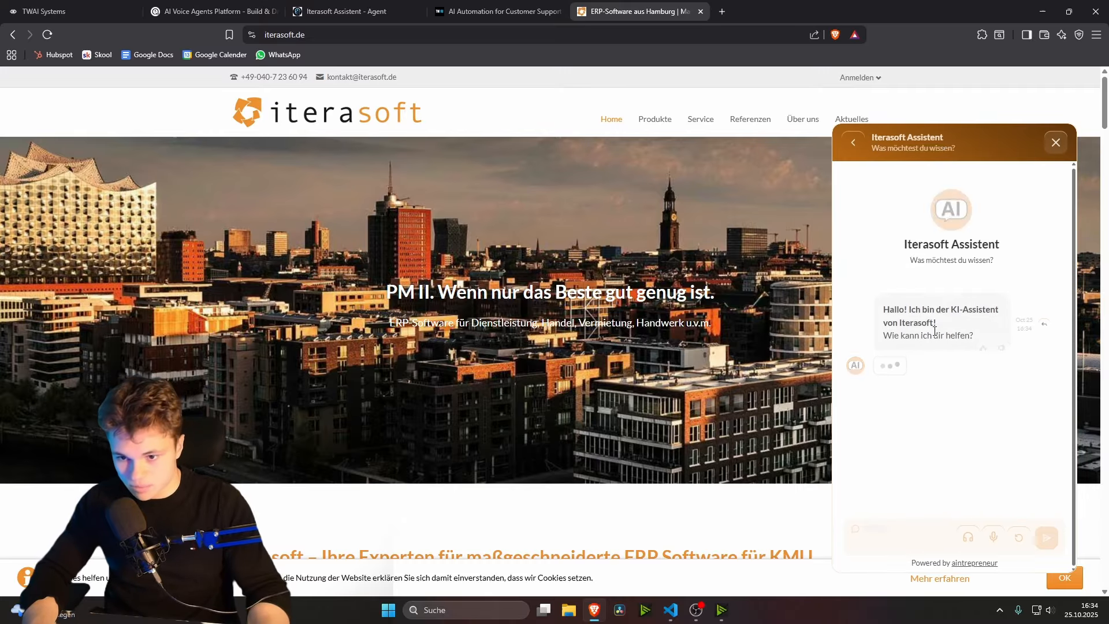
Find the Systempartner Hamburg website through a web search and open it
left_click(705, 32)
type("systempartner hamburg")
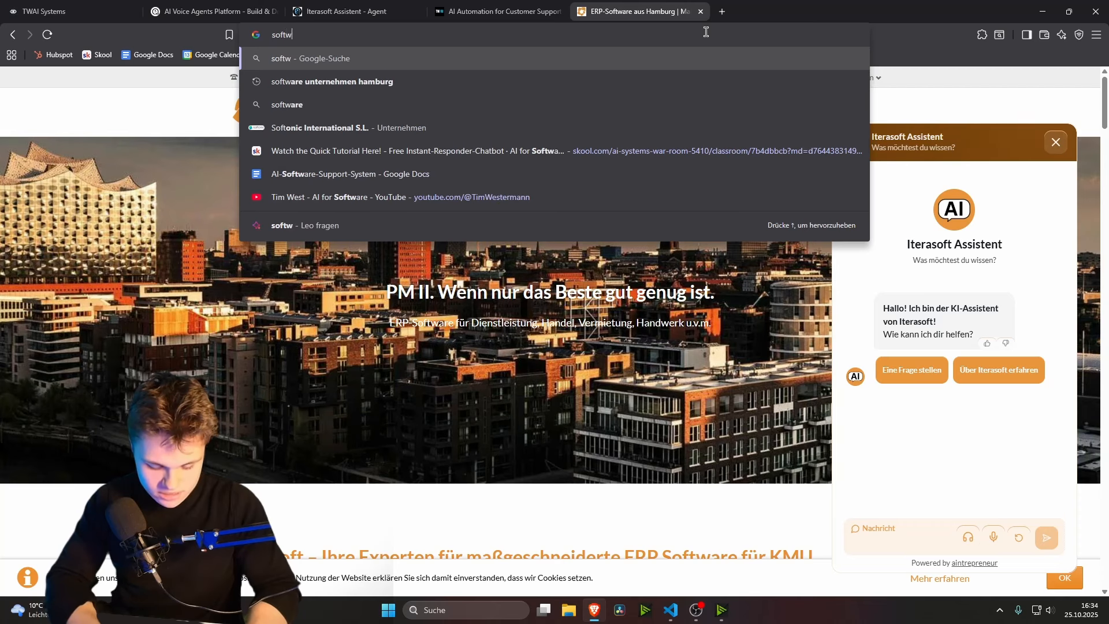
key("Return")
left_click(228, 237)
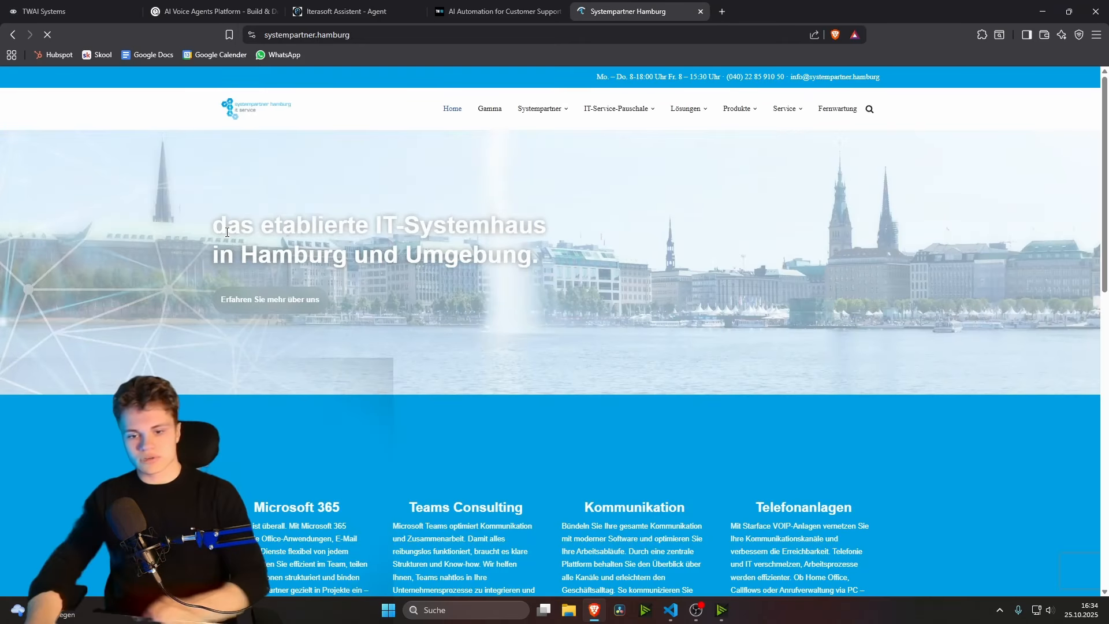